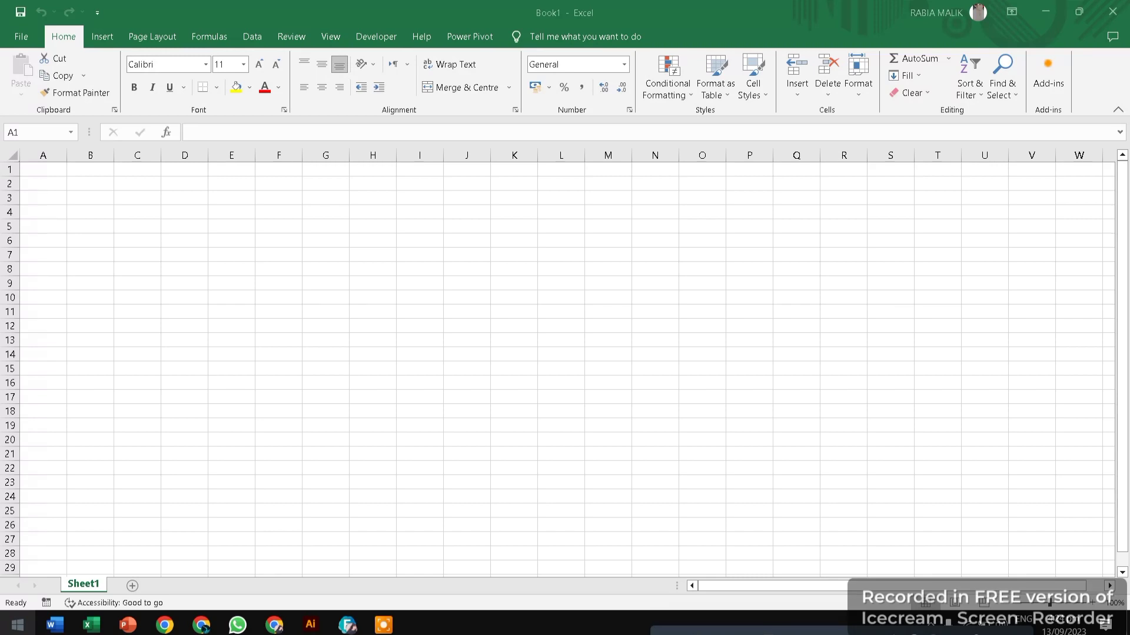
Find Excel among the installed programs by searching the Start menu for "excel".
{"action": "key", "text": "super"}
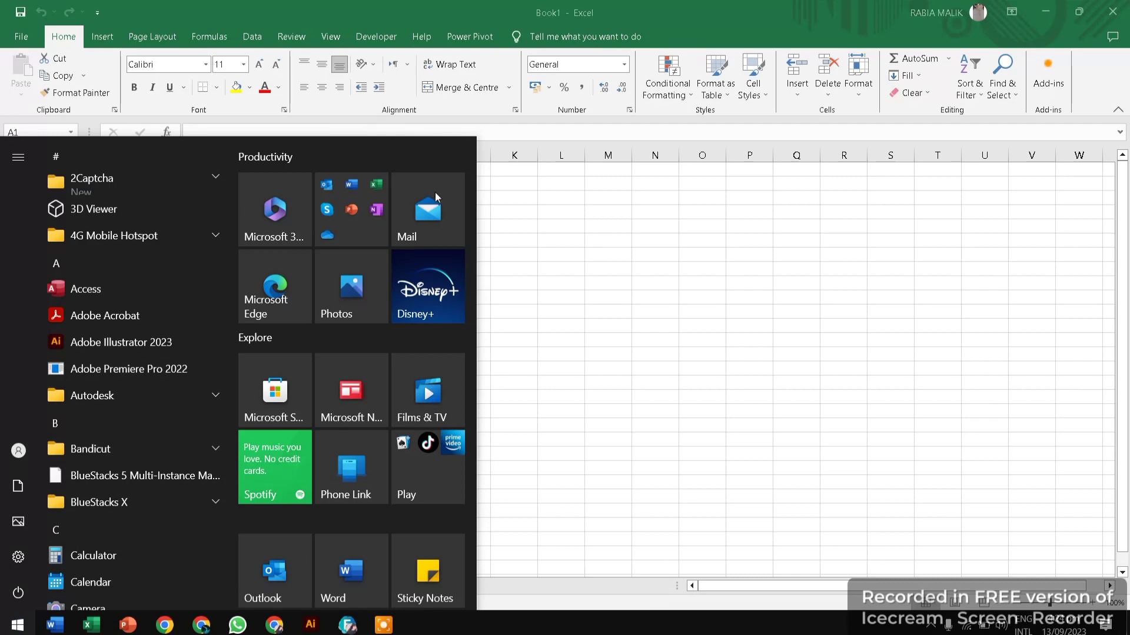
{"action": "left_click", "coordinate": [355, 232]}
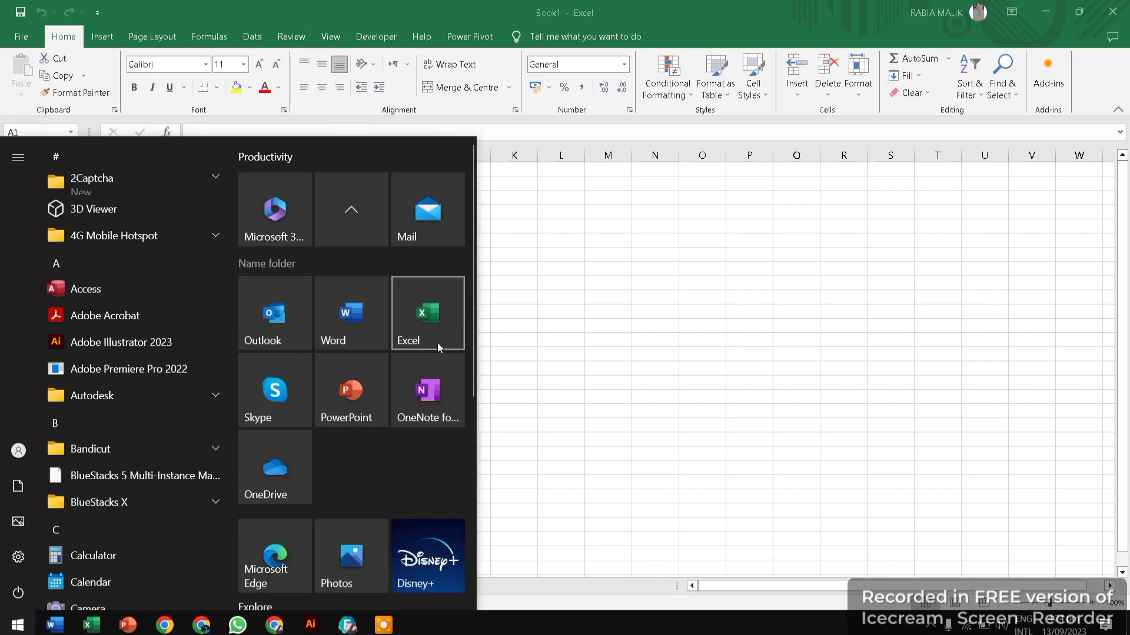
{"action": "left_click", "coordinate": [765, 336]}
{"action": "left_click", "coordinate": [17, 628]}
{"action": "type", "text": "excel"}
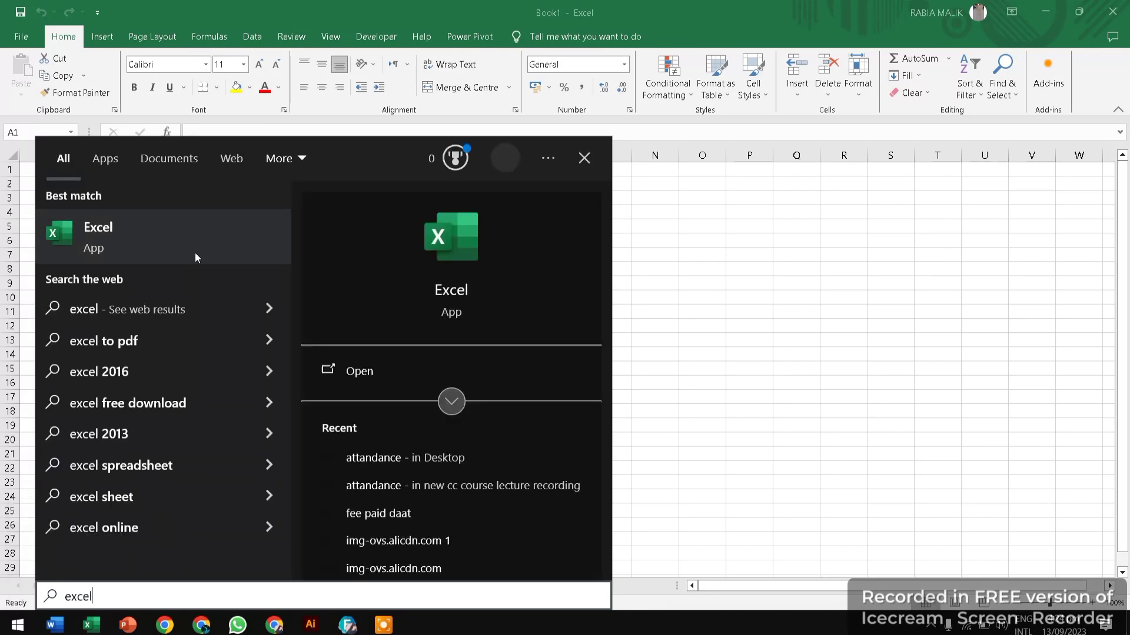
{"action": "left_click", "coordinate": [372, 366]}
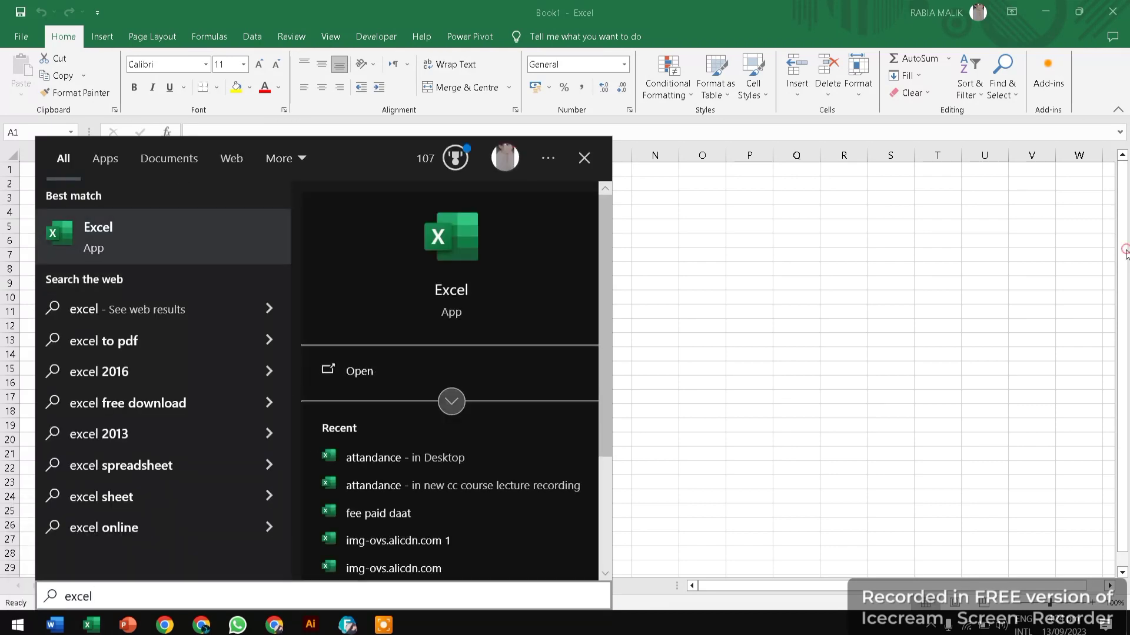
Review the Excel Options pages for General, Customise Ribbon and Quick Access Toolbar, and leave them without saving changes.
{"action": "left_click", "coordinate": [24, 39]}
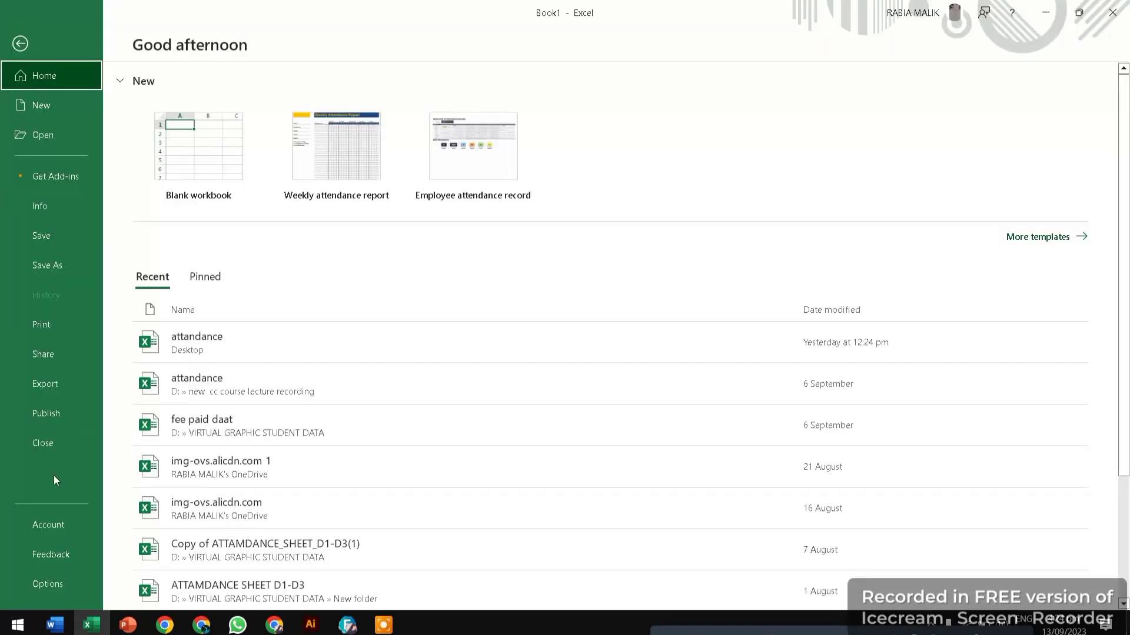
{"action": "left_click", "coordinate": [51, 583]}
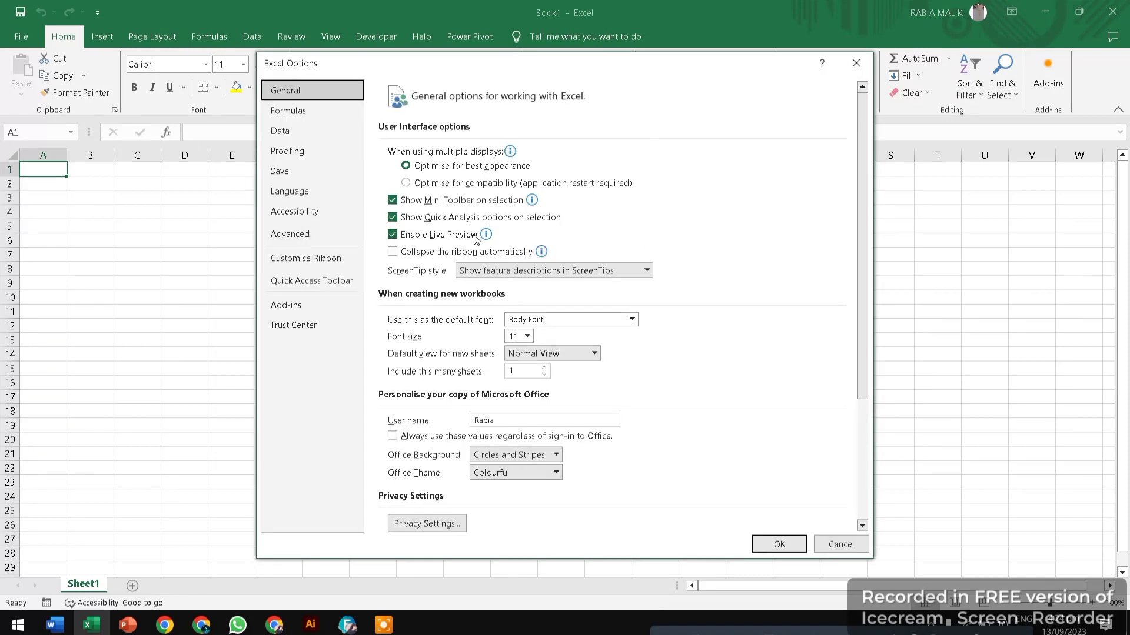
{"action": "left_click", "coordinate": [315, 261]}
{"action": "scroll", "coordinate": [822, 211], "scroll_direction": "down", "scroll_amount": 1}
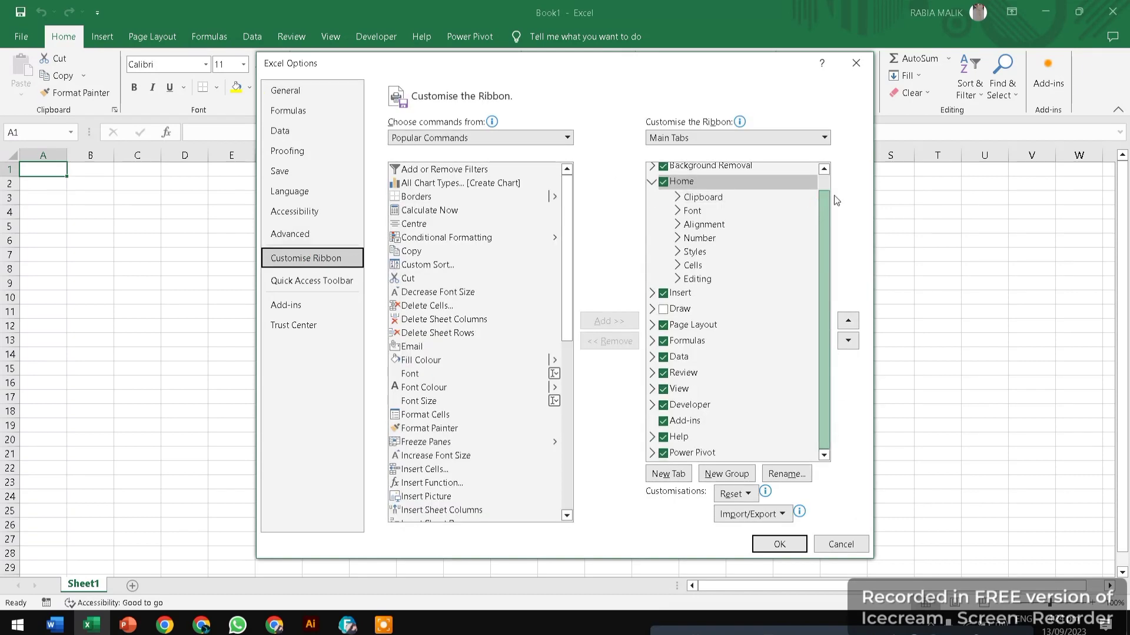
{"action": "left_click_drag", "start_coordinate": [834, 201], "coordinate": [825, 270]}
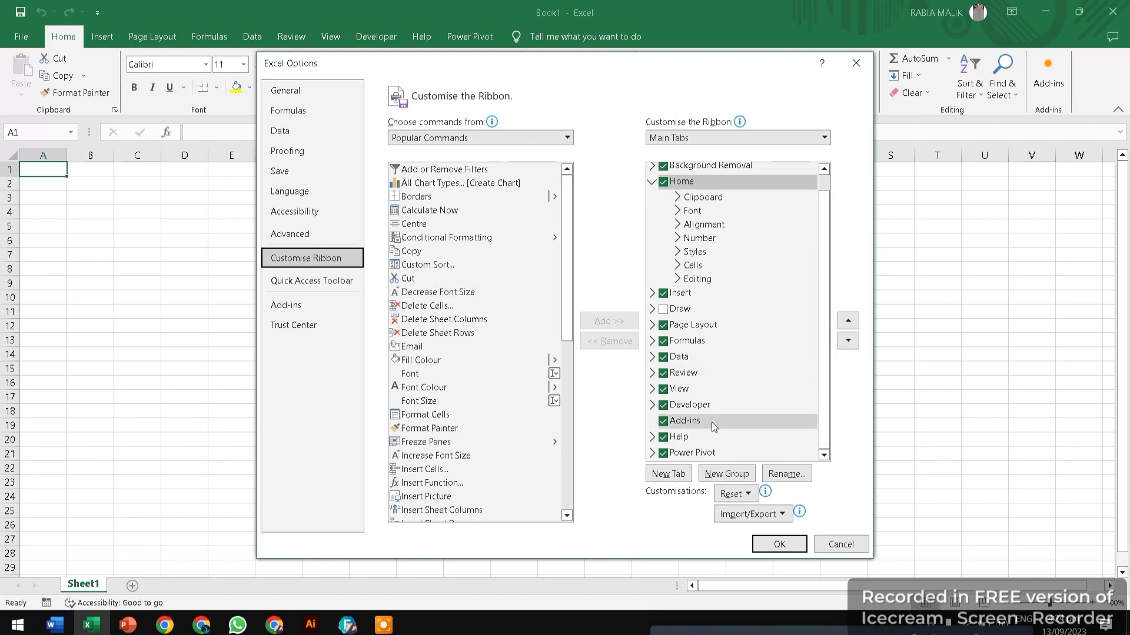
{"action": "left_click", "coordinate": [341, 273]}
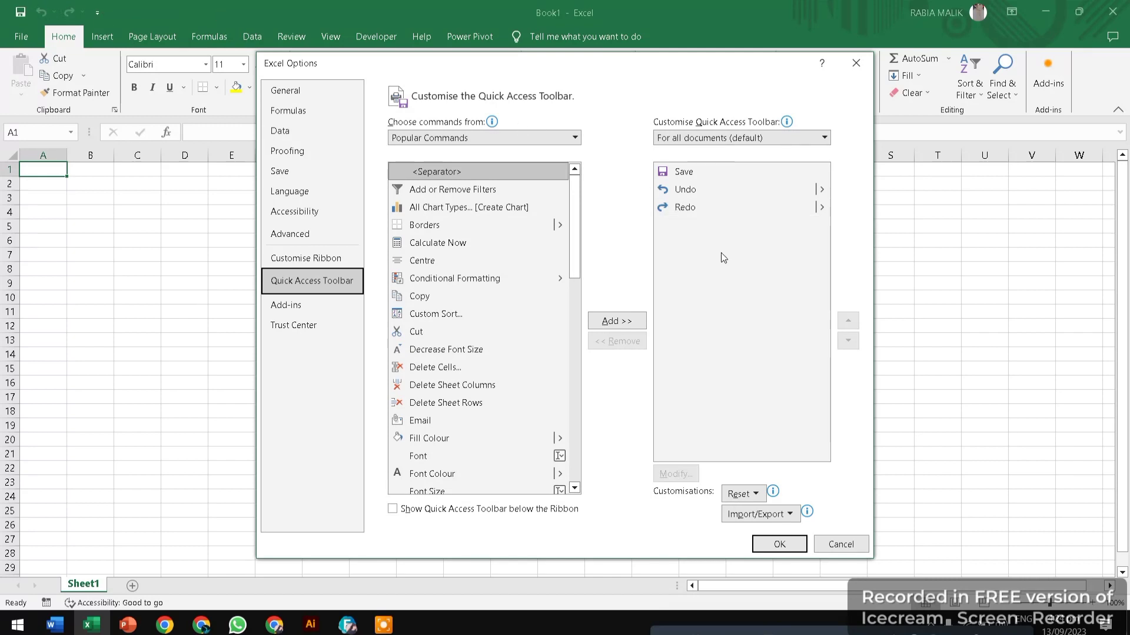
{"action": "left_click", "coordinate": [825, 553]}
Select the single cells D2 and B1, and the range A1:N1 along row 1.
{"action": "left_click", "coordinate": [74, 240]}
{"action": "left_click", "coordinate": [176, 187]}
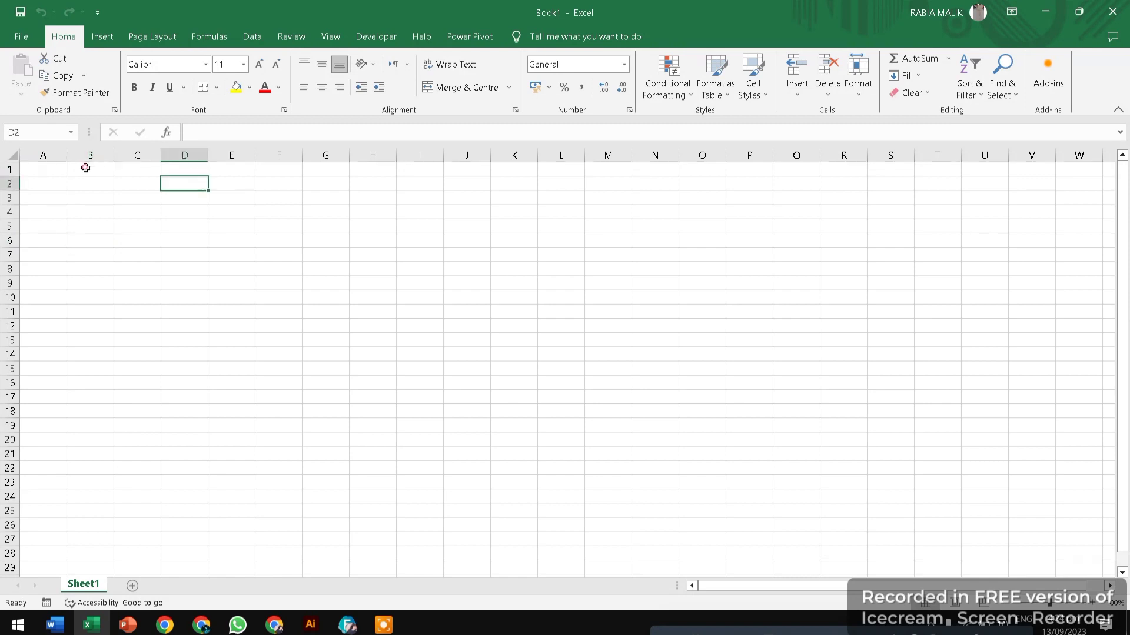
{"action": "left_click", "coordinate": [85, 168]}
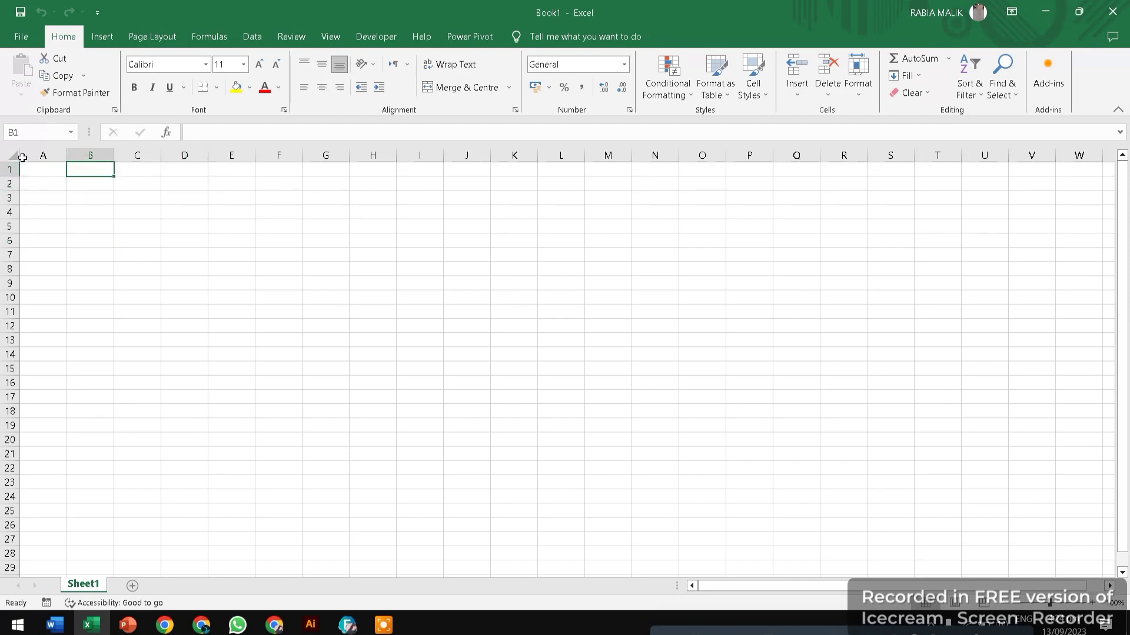
{"action": "left_click_drag", "start_coordinate": [25, 168], "coordinate": [635, 154]}
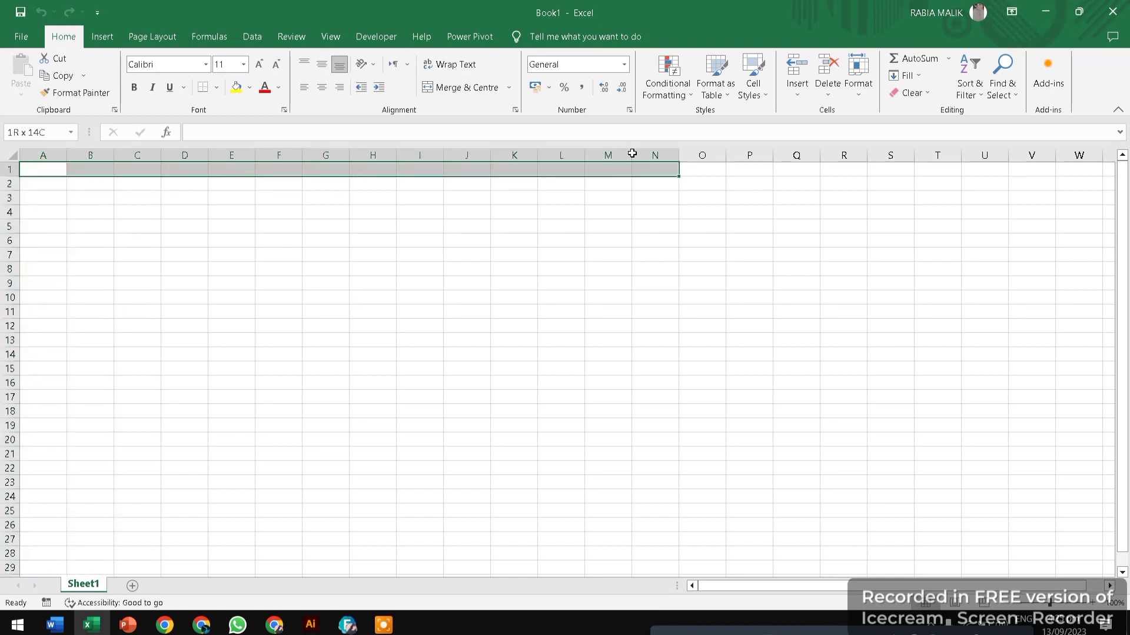
Highlight the whole of column A and the whole of row 1 to compare a column with a row.
{"action": "left_click", "coordinate": [141, 312]}
{"action": "left_click", "coordinate": [43, 155]}
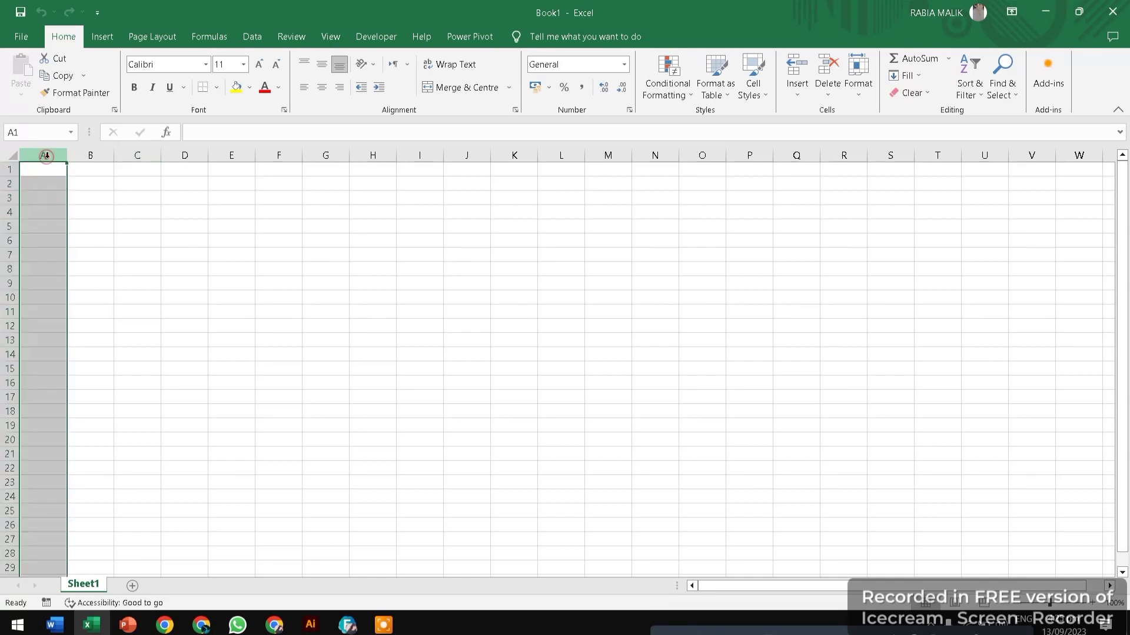
{"action": "left_click", "coordinate": [191, 234]}
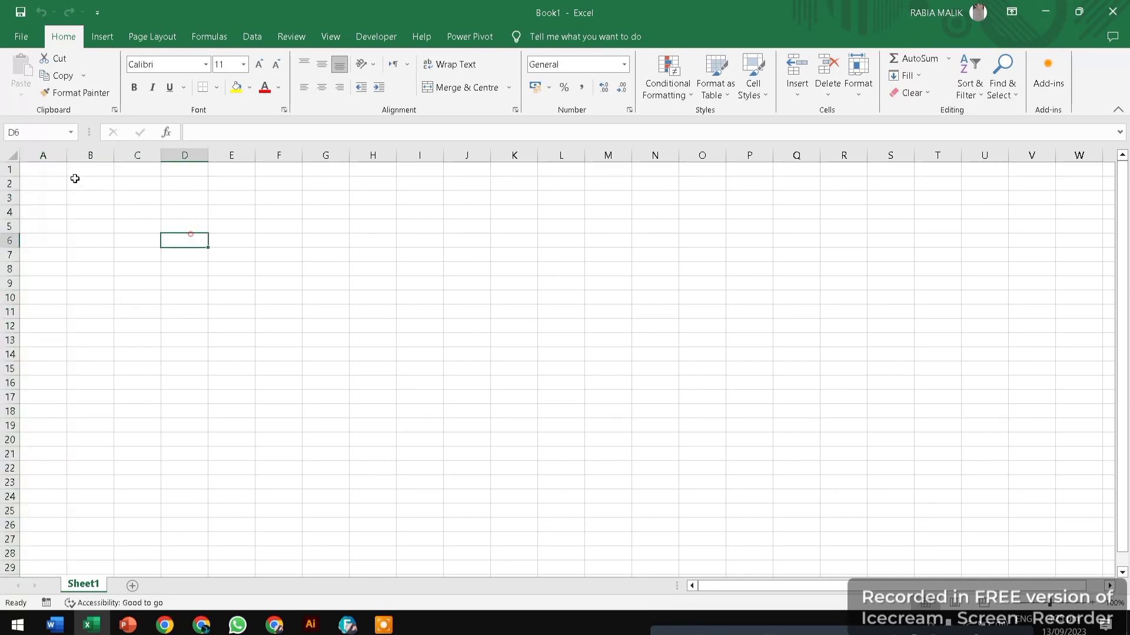
{"action": "left_click", "coordinate": [42, 156]}
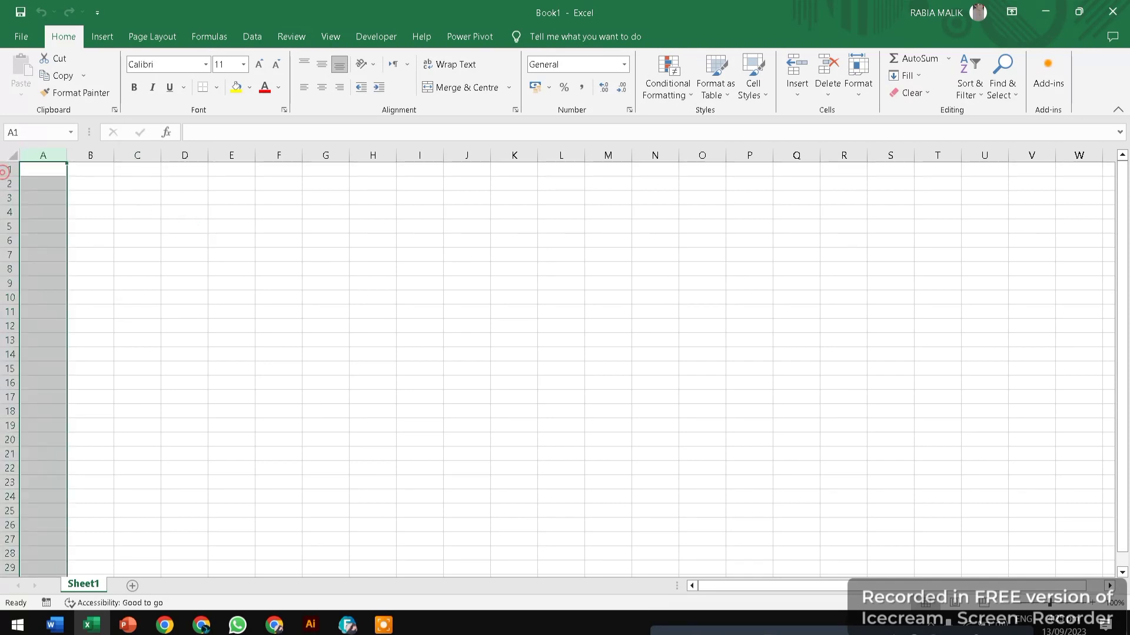
{"action": "left_click", "coordinate": [3, 172]}
{"action": "left_click_drag", "start_coordinate": [72, 152], "coordinate": [70, 151]}
{"action": "left_click", "coordinate": [13, 168]}
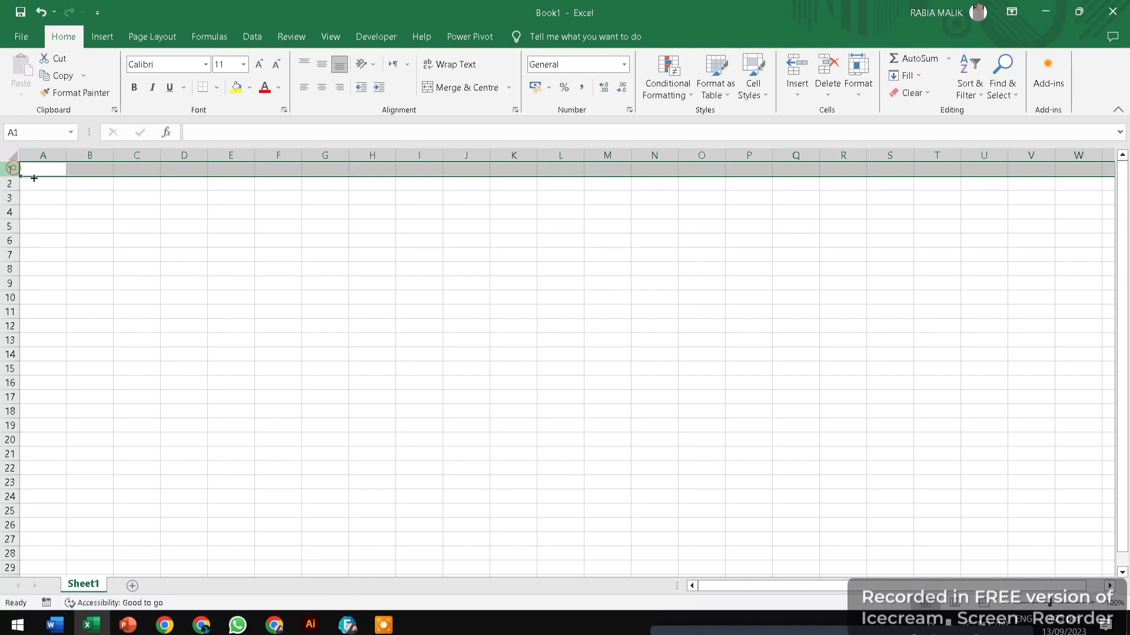
Enter "hello" in cell A1.
{"action": "left_click_drag", "start_coordinate": [96, 215], "coordinate": [91, 227]}
{"action": "left_click", "coordinate": [38, 165]}
{"action": "left_click", "coordinate": [78, 209]}
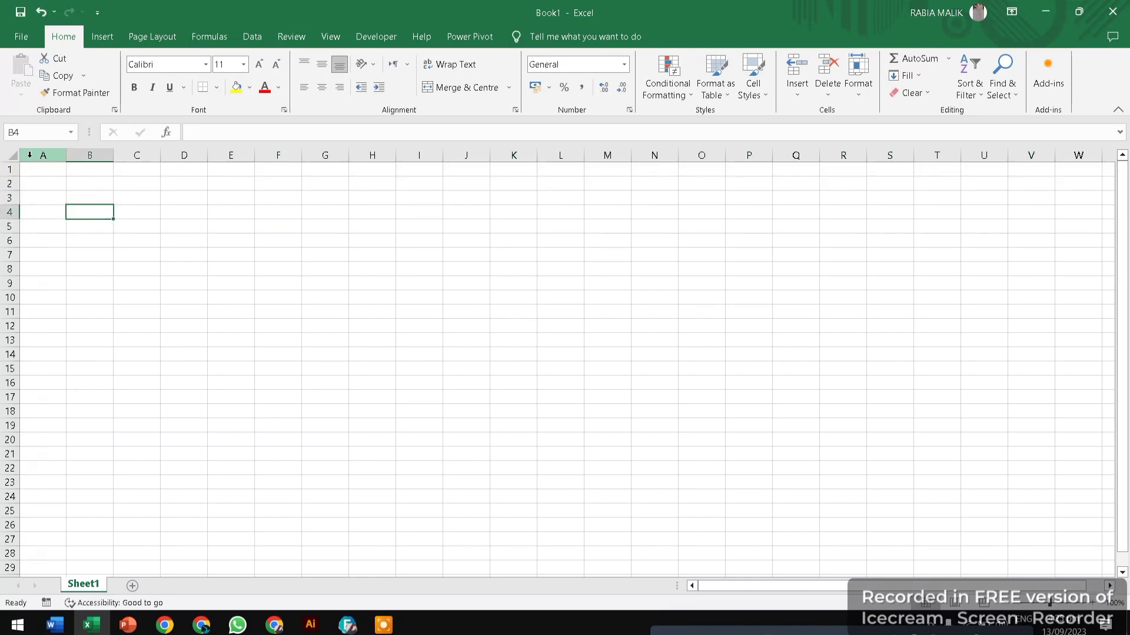
{"action": "left_click", "coordinate": [45, 169]}
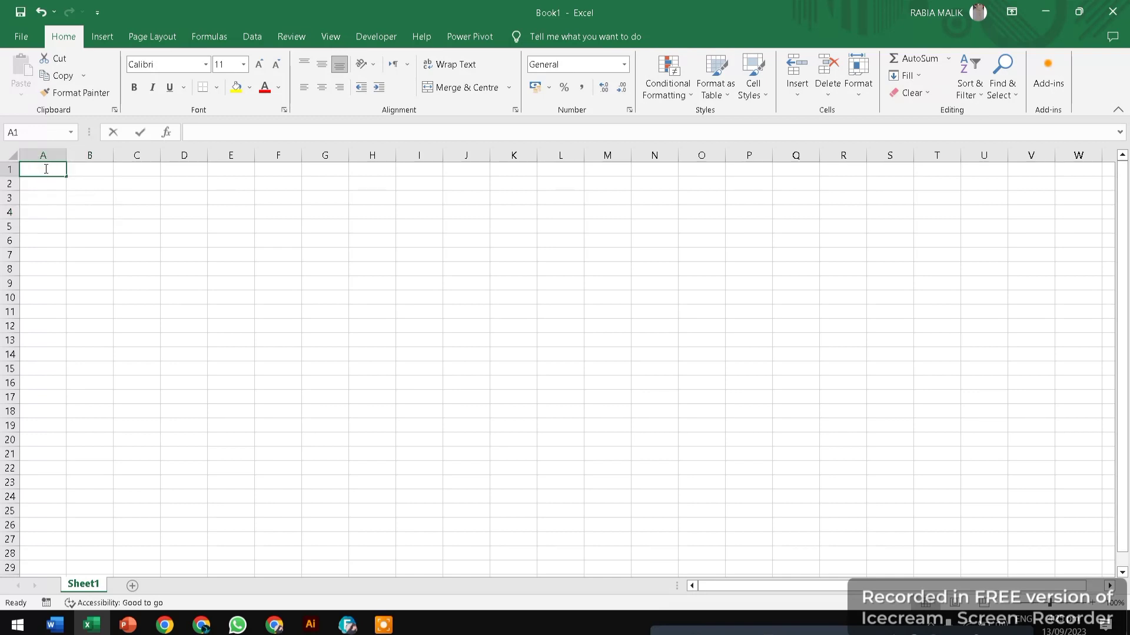
{"action": "type", "text": "he"}
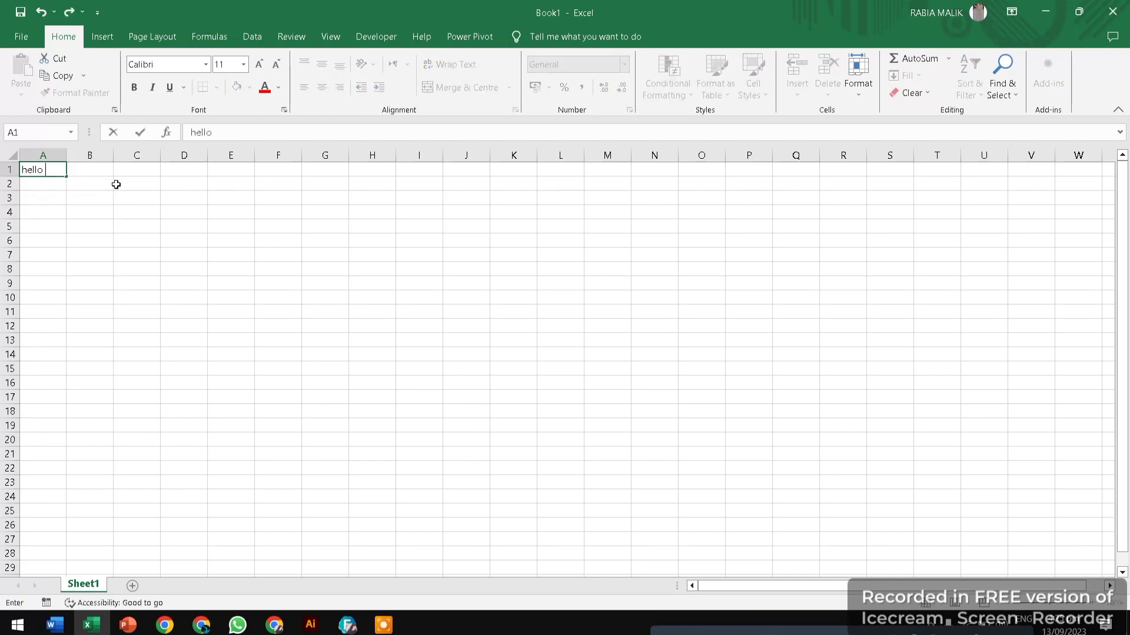
{"action": "type", "text": "llo"}
{"action": "left_click", "coordinate": [117, 199]}
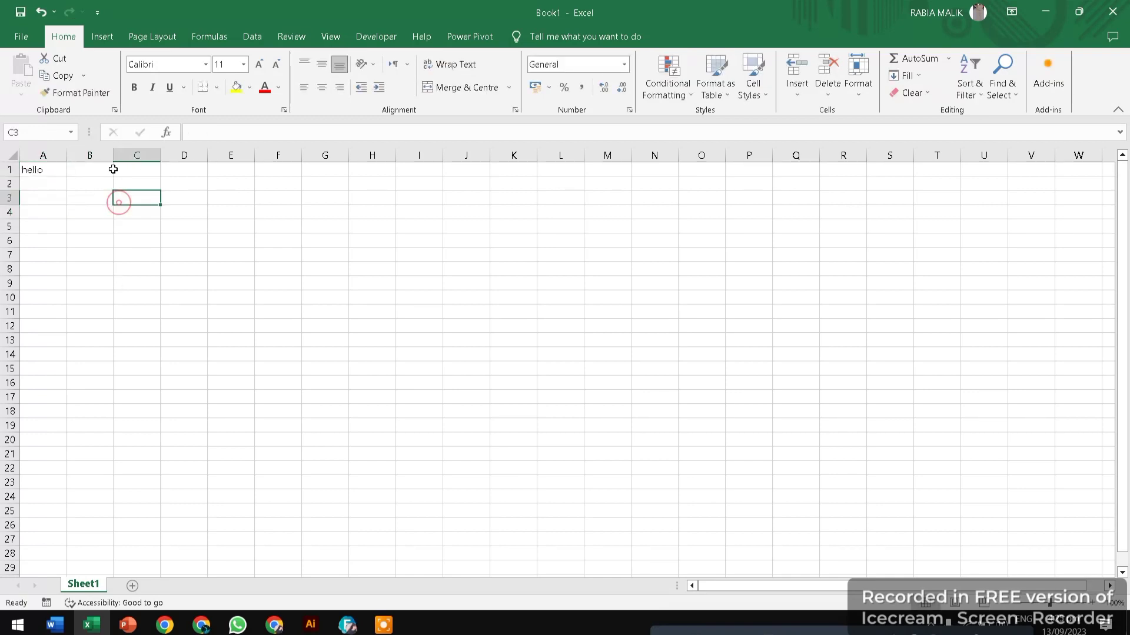
Highlight column A and row 8 and check the cell address given for each selection.
{"action": "left_click", "coordinate": [36, 154]}
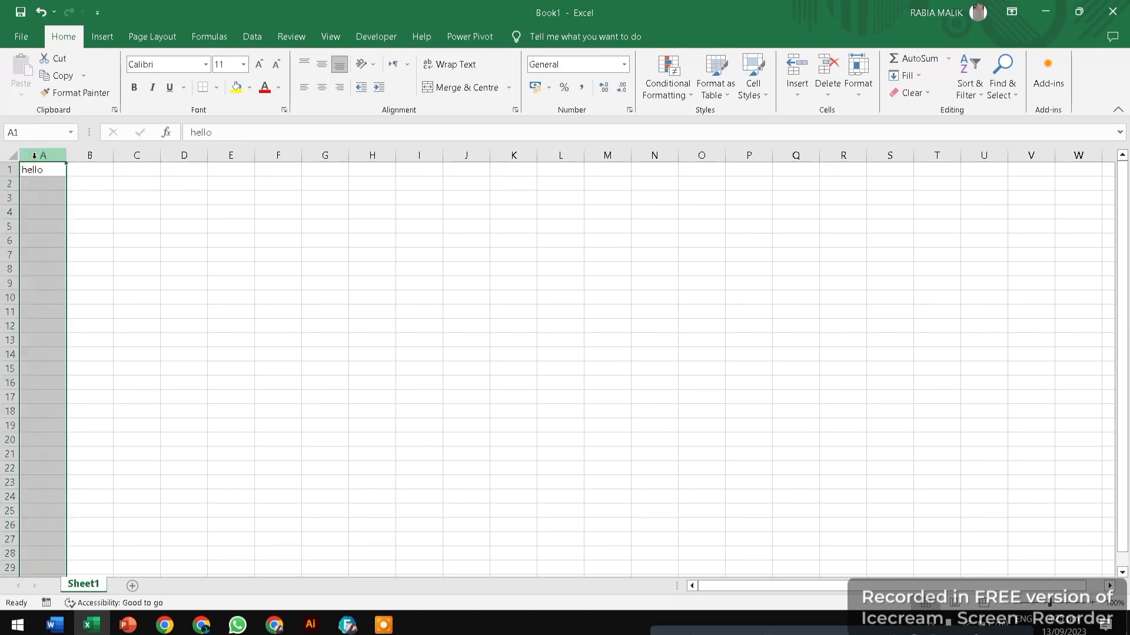
{"action": "left_click", "coordinate": [29, 131]}
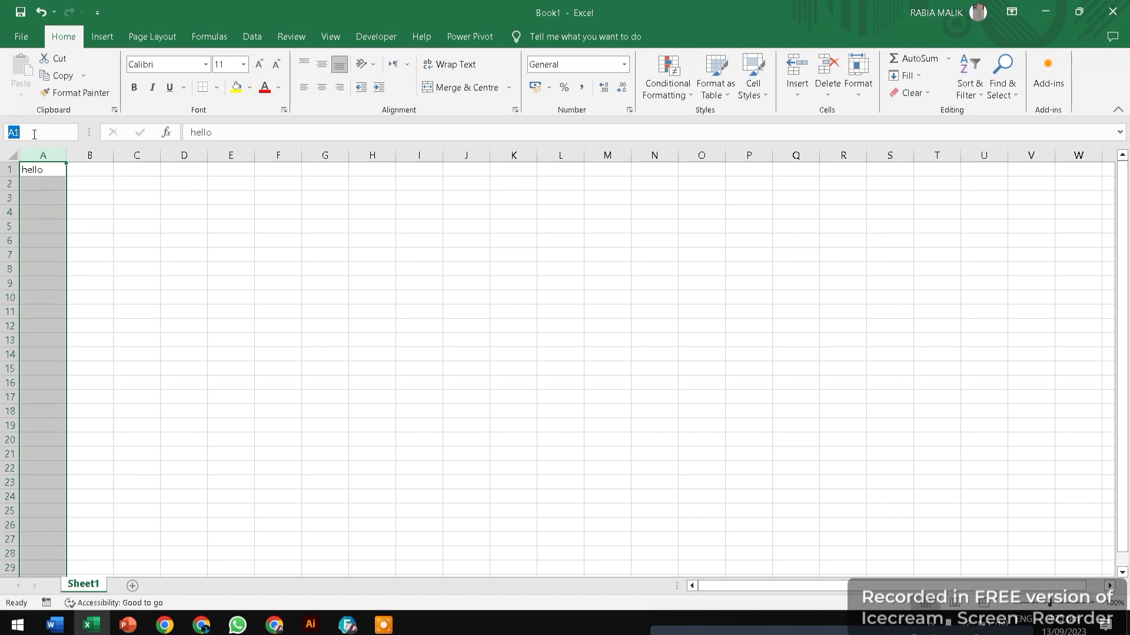
{"action": "left_click", "coordinate": [134, 268]}
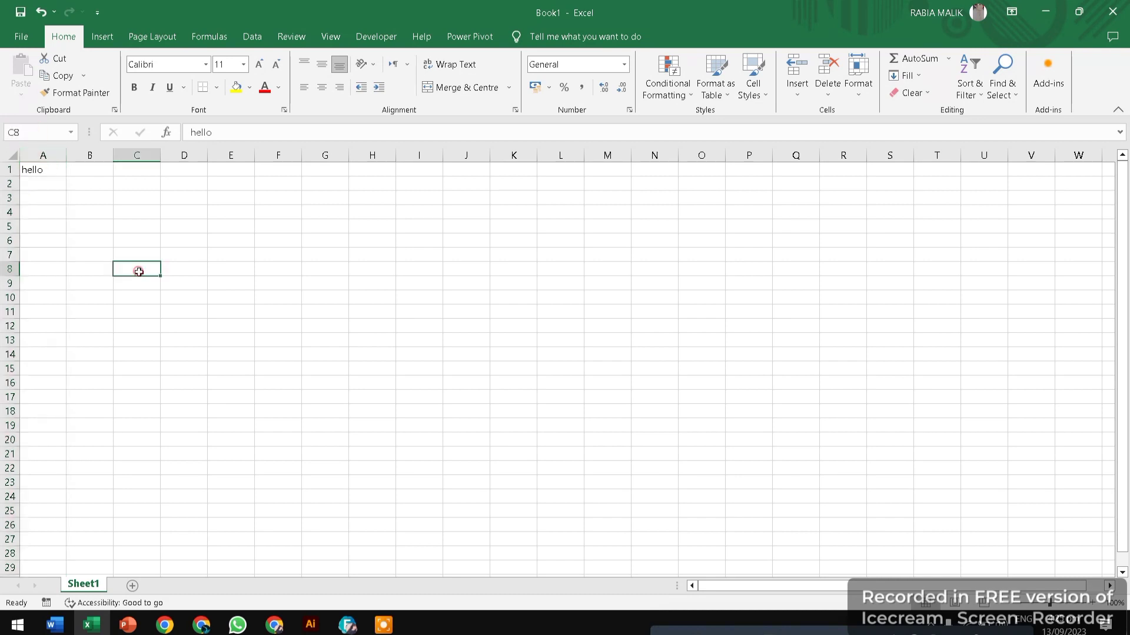
{"action": "left_click", "coordinate": [10, 270]}
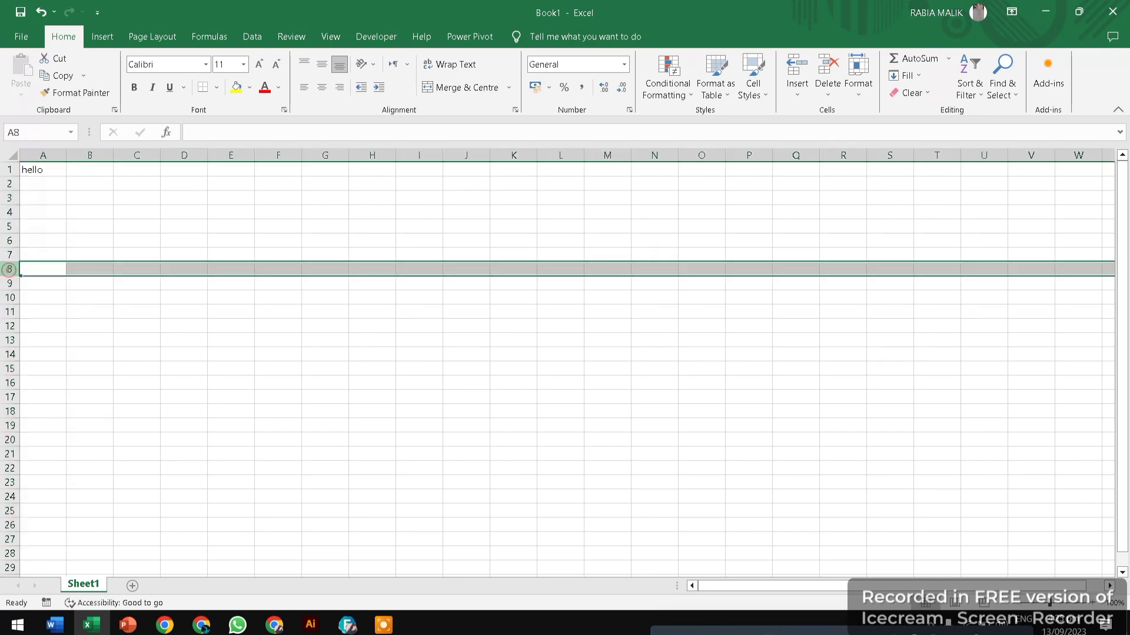
{"action": "left_click", "coordinate": [28, 133]}
{"action": "left_click", "coordinate": [75, 268]}
Highlight column B, row 6 and row 4 to show how column letters and row numbers identify cells.
{"action": "left_click", "coordinate": [91, 149]}
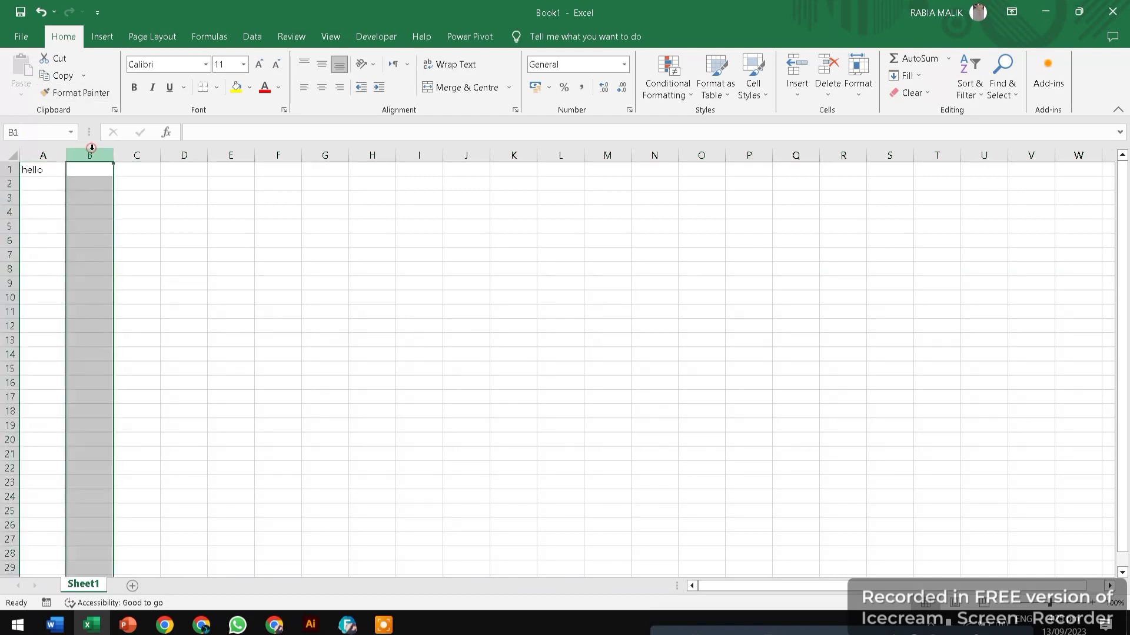
{"action": "left_click", "coordinate": [30, 269]}
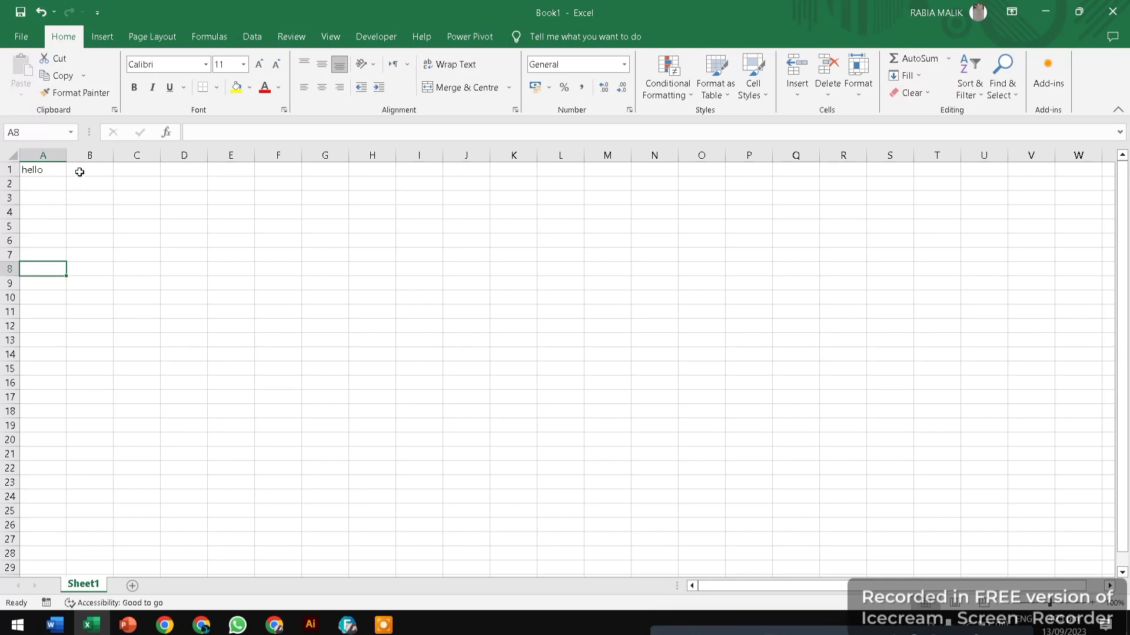
{"action": "left_click", "coordinate": [94, 152]}
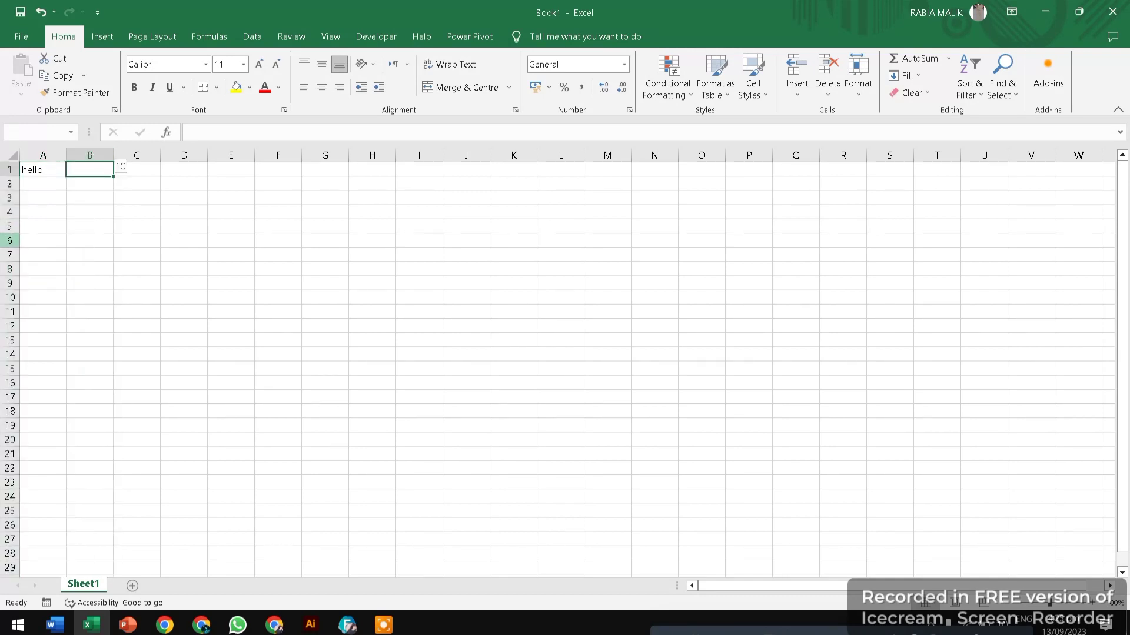
{"action": "left_click", "coordinate": [5, 240]}
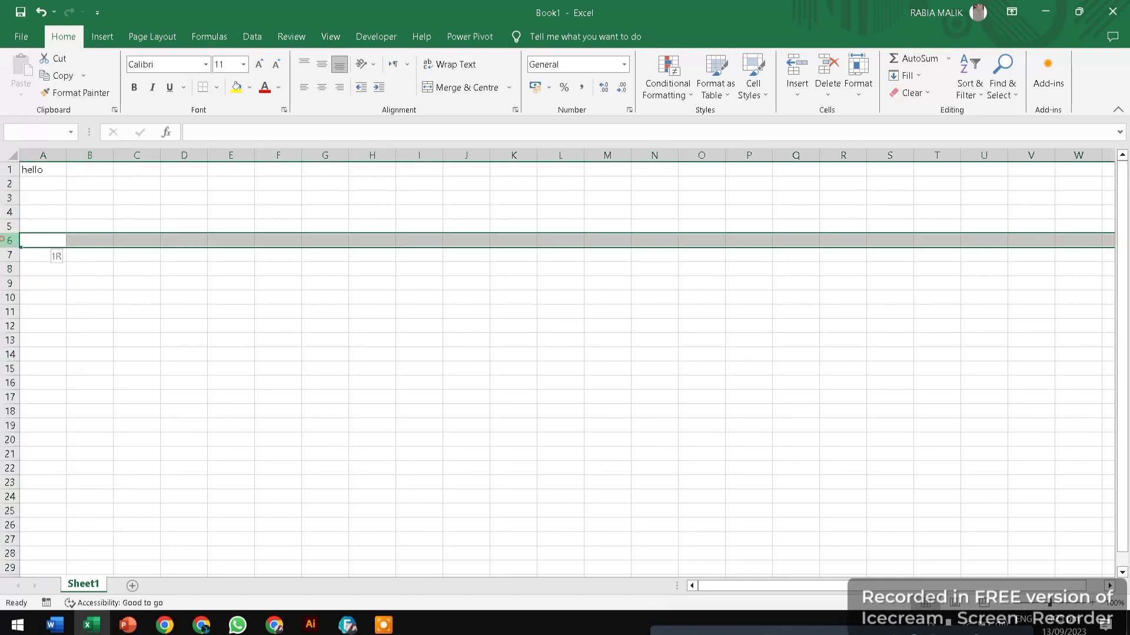
{"action": "left_click", "coordinate": [61, 200]}
{"action": "left_click", "coordinate": [23, 210]}
{"action": "left_click", "coordinate": [6, 211]}
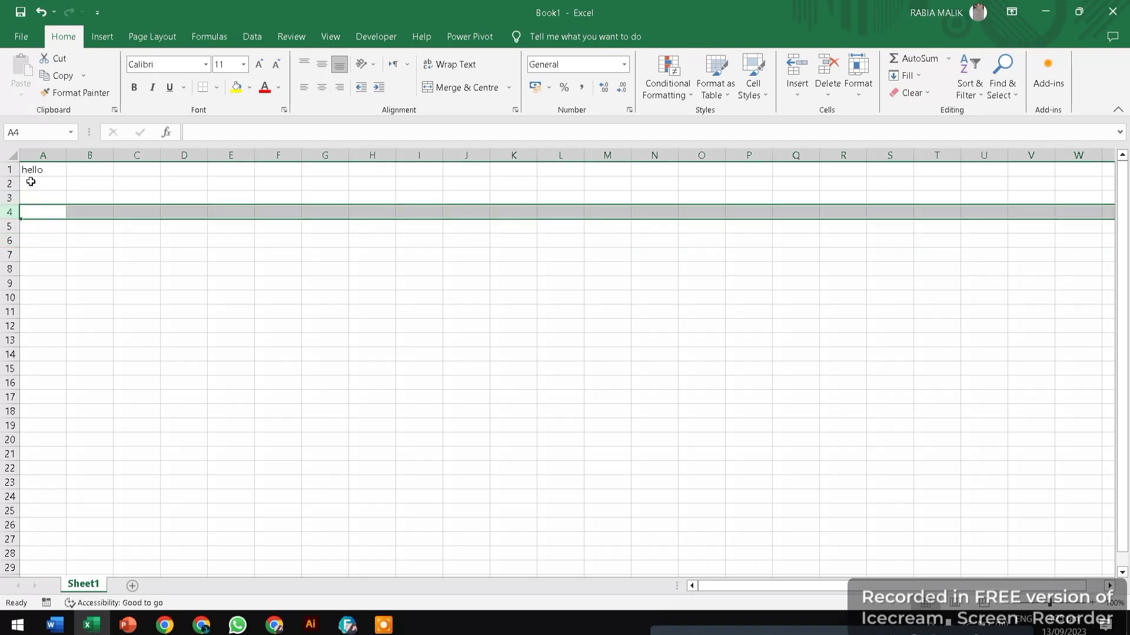
Select cell B1, column B and row 9, and check the cell address given for row 9.
{"action": "left_click", "coordinate": [94, 169]}
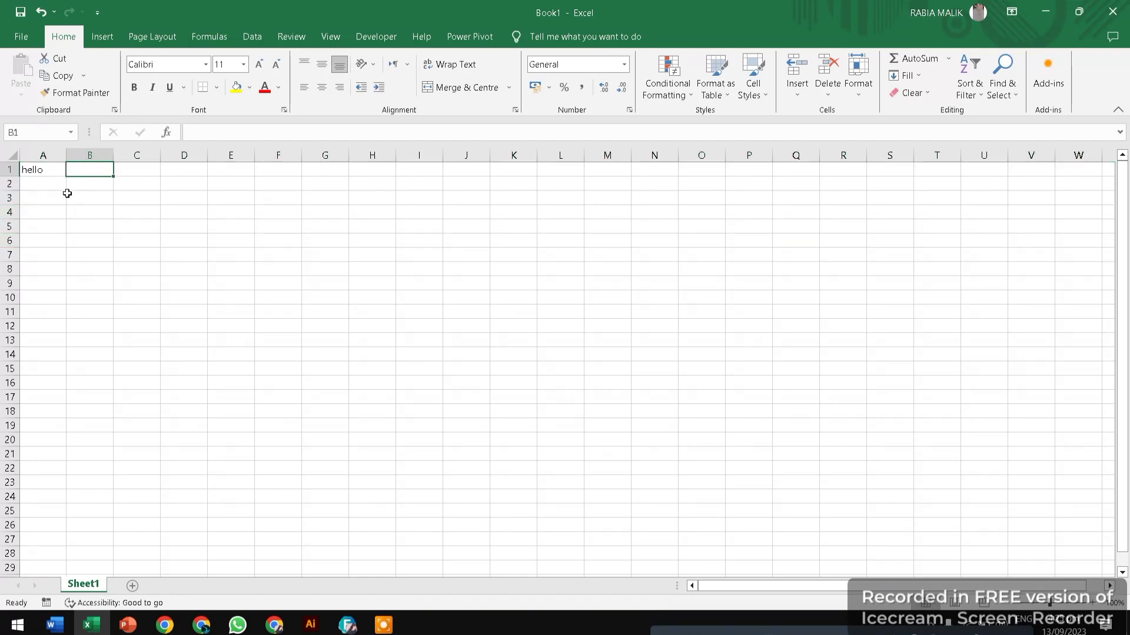
{"action": "left_click", "coordinate": [89, 155]}
{"action": "left_click", "coordinate": [9, 284]}
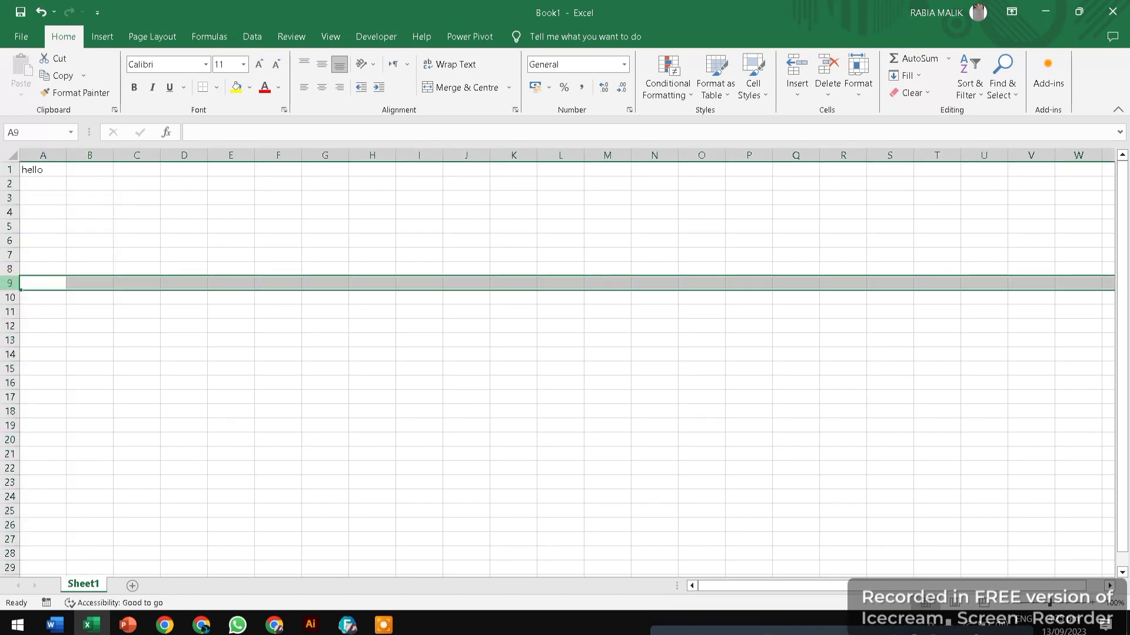
{"action": "left_click", "coordinate": [31, 129]}
{"action": "left_click", "coordinate": [7, 285]}
{"action": "left_click", "coordinate": [32, 186]}
Highlight column B, walk down its cells from B2 to the range B13:B16, and finish on cell D12.
{"action": "left_click", "coordinate": [93, 156]}
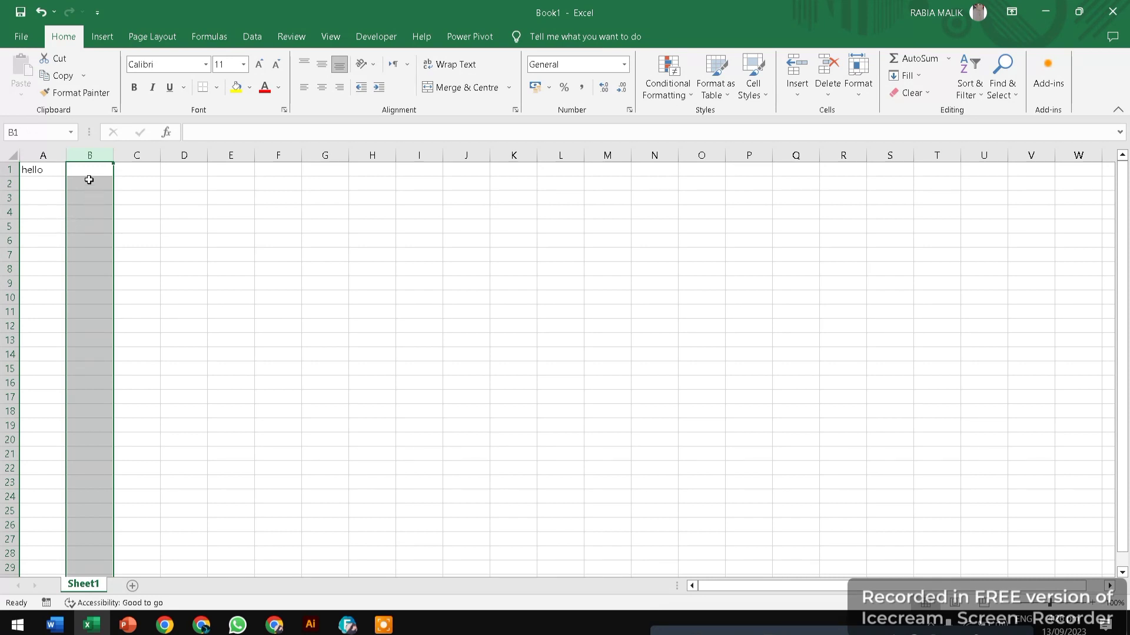
{"action": "left_click", "coordinate": [89, 179]}
{"action": "left_click", "coordinate": [83, 196]}
{"action": "left_click", "coordinate": [83, 215]}
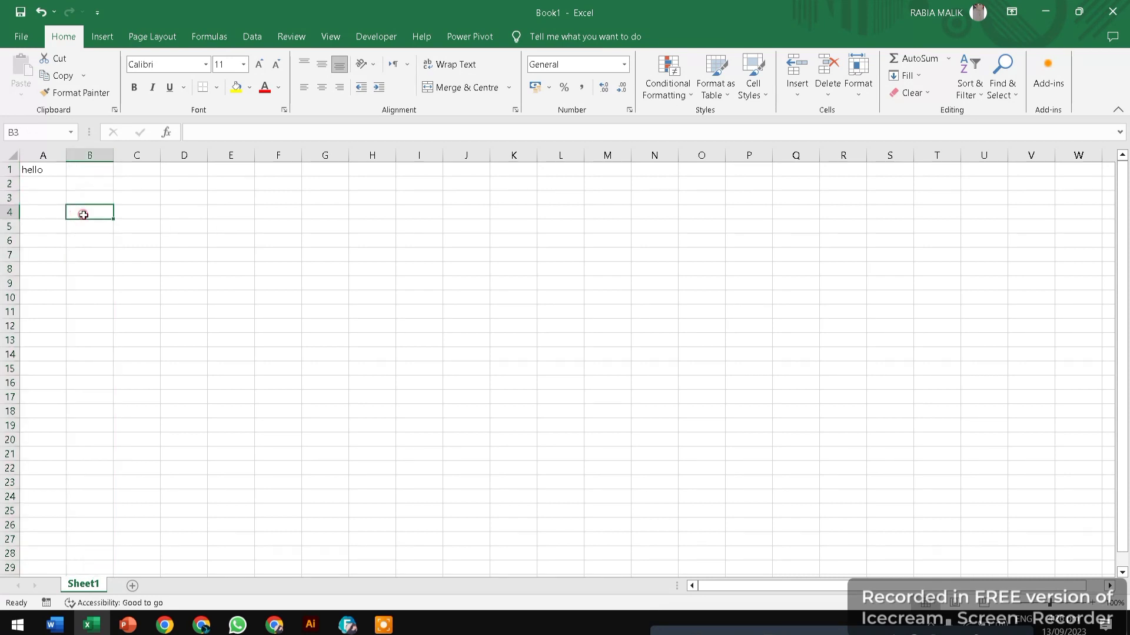
{"action": "left_click", "coordinate": [86, 228]}
{"action": "left_click", "coordinate": [88, 239]}
{"action": "left_click", "coordinate": [93, 283]}
{"action": "left_click_drag", "start_coordinate": [91, 338], "coordinate": [89, 384]}
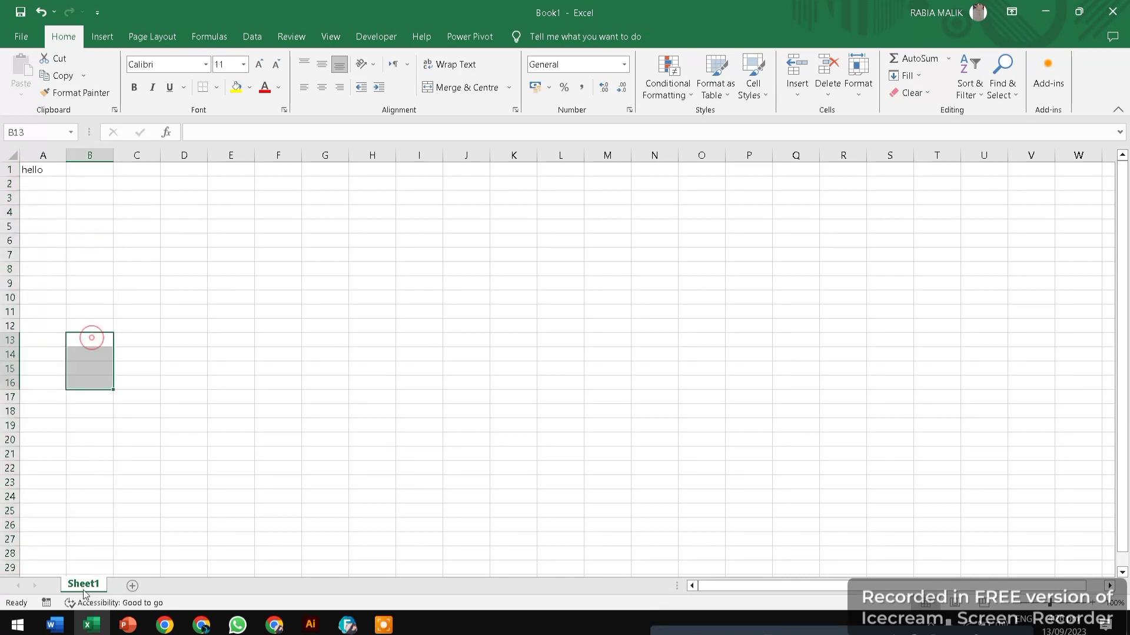
{"action": "left_click", "coordinate": [172, 331]}
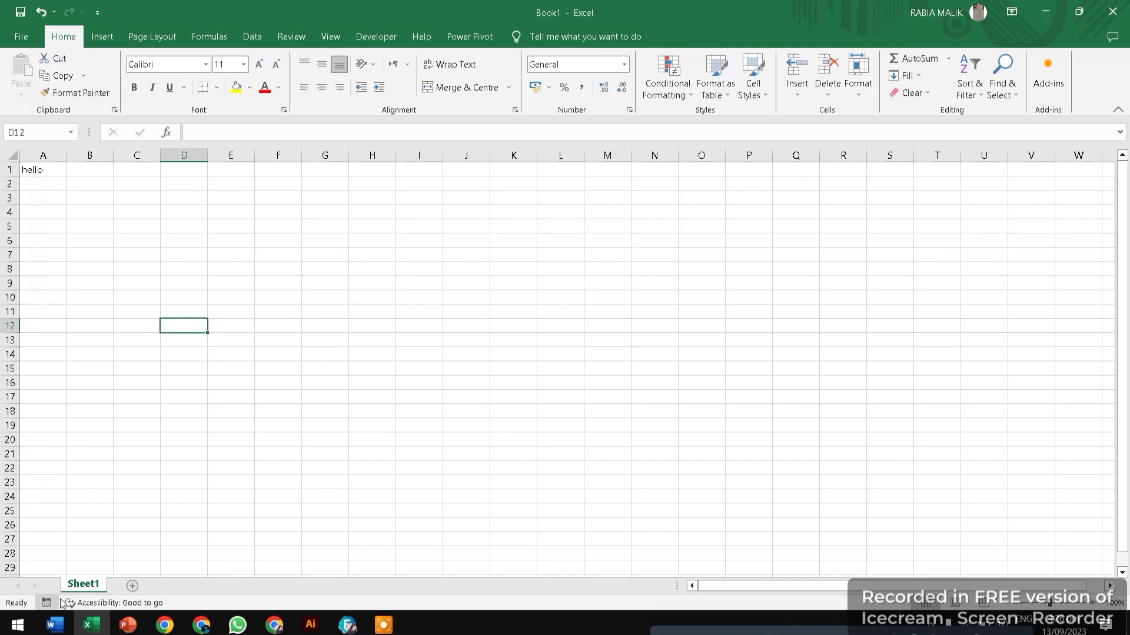
Add a second worksheet, return to Sheet1 and undo its "hello" entry in cell A1.
{"action": "left_click", "coordinate": [132, 587]}
{"action": "left_click", "coordinate": [87, 584]}
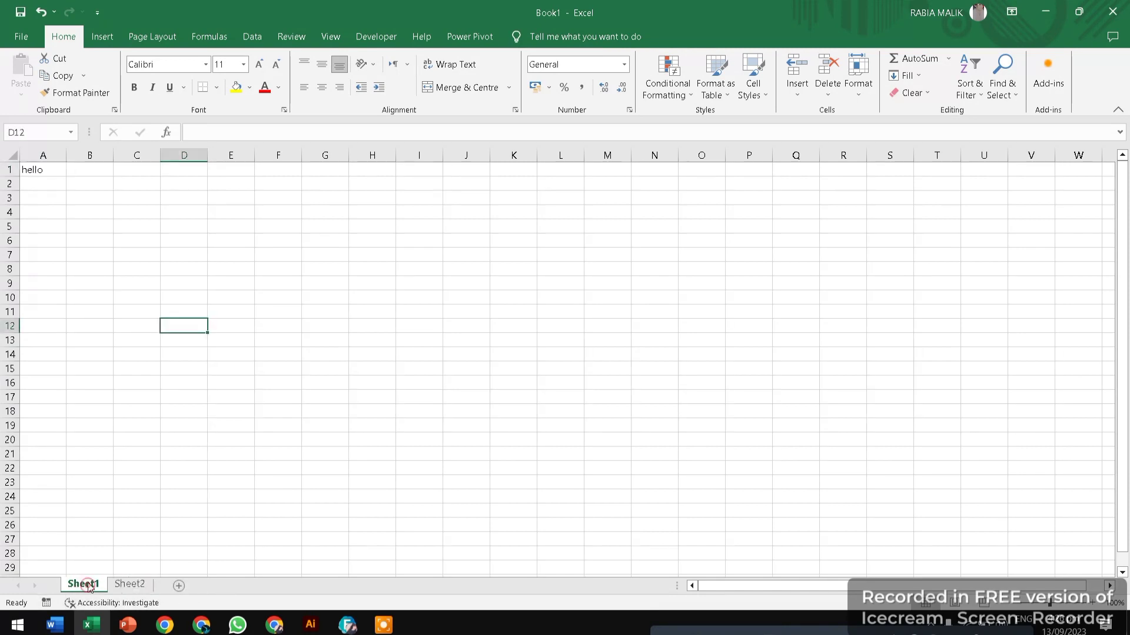
{"action": "key", "text": "ctrl+z"}
Delete the Sheet2 worksheet from the workbook.
{"action": "left_click", "coordinate": [131, 584]}
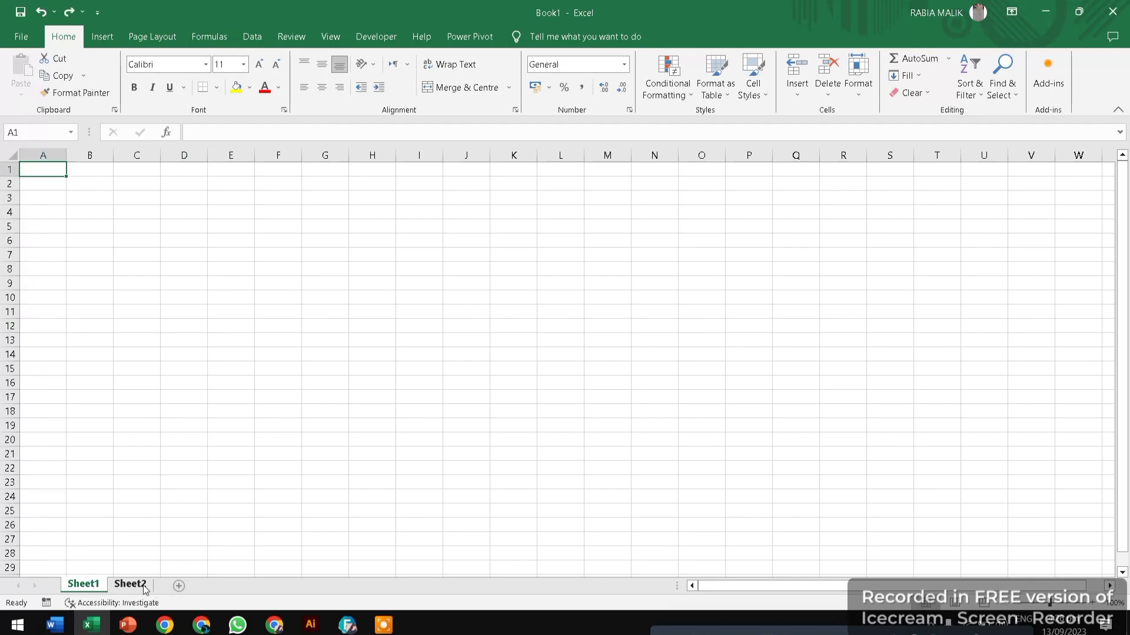
{"action": "right_click", "coordinate": [143, 585]}
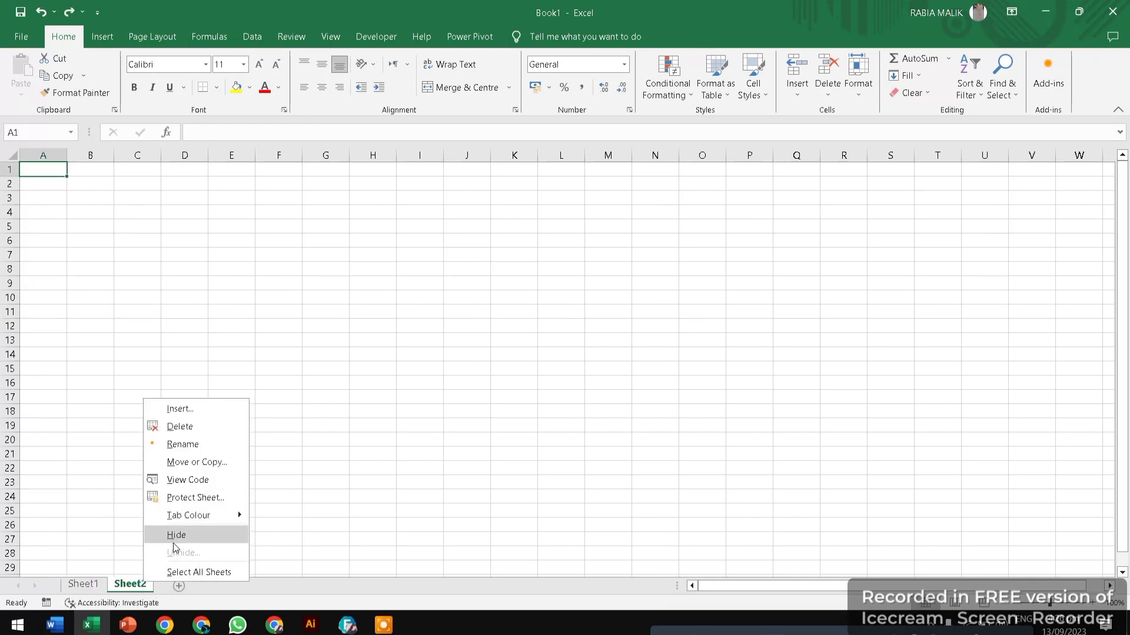
{"action": "left_click", "coordinate": [178, 426]}
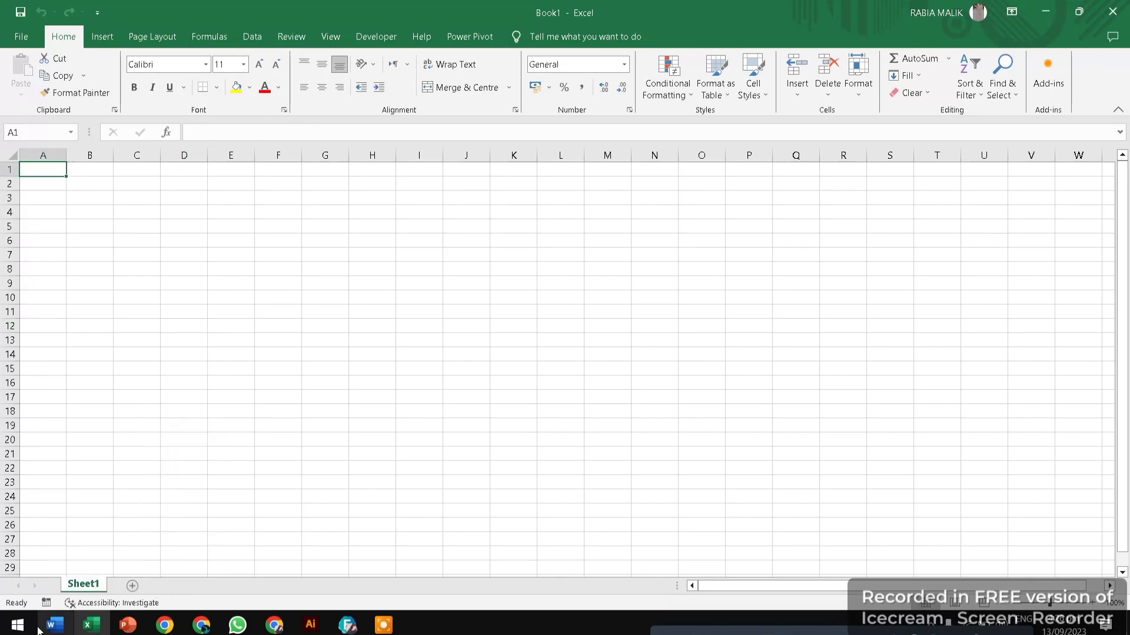
Create a copy of Sheet1 in Book1, placed before Sheet1.
{"action": "right_click", "coordinate": [85, 584]}
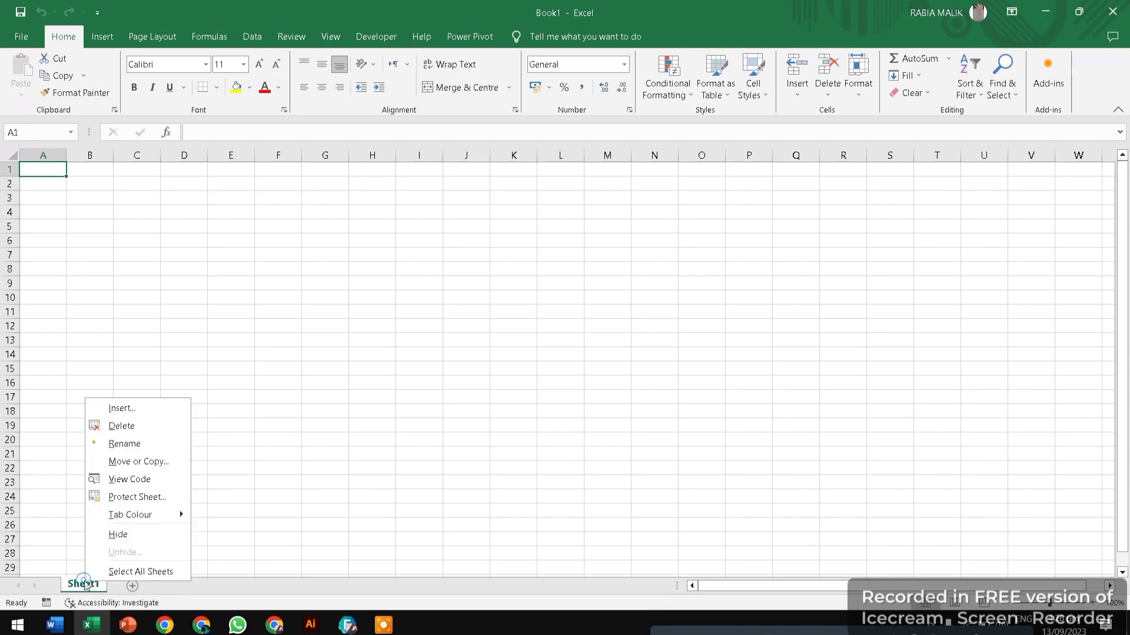
{"action": "left_click", "coordinate": [132, 462]}
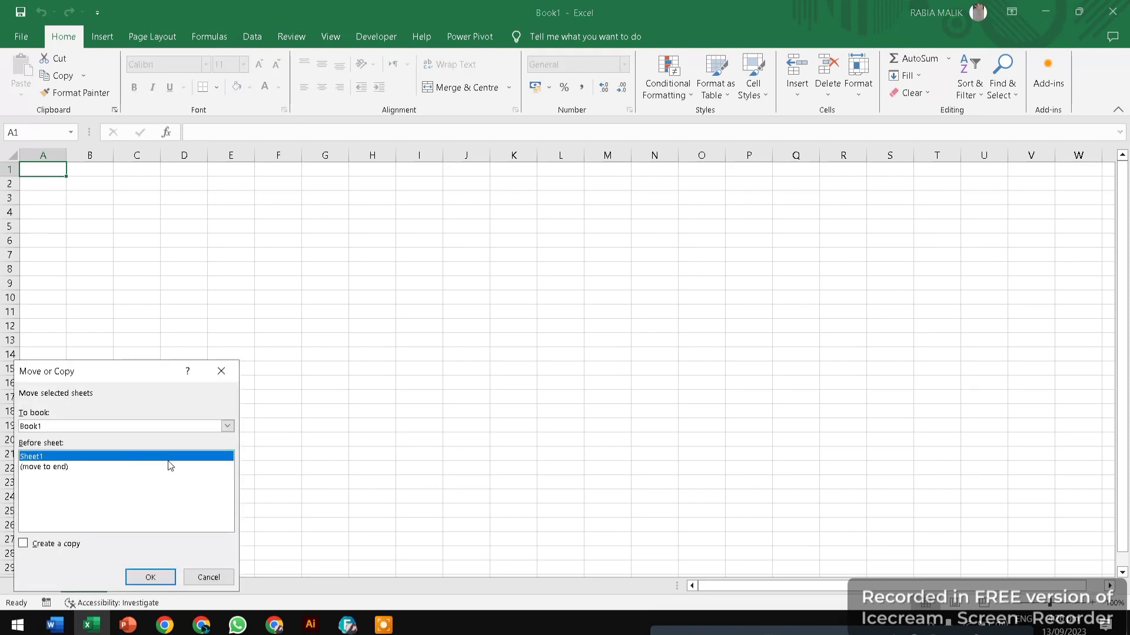
{"action": "left_click", "coordinate": [57, 545]}
{"action": "left_click", "coordinate": [172, 578]}
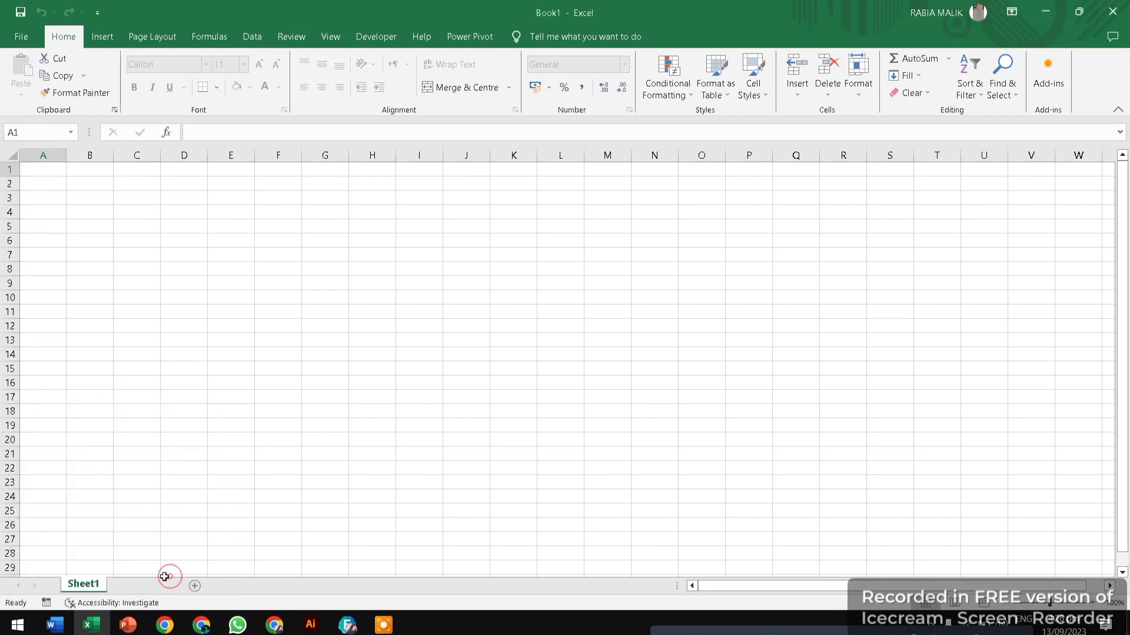
Delete the original Sheet1, keeping only its copy.
{"action": "left_click", "coordinate": [169, 580]}
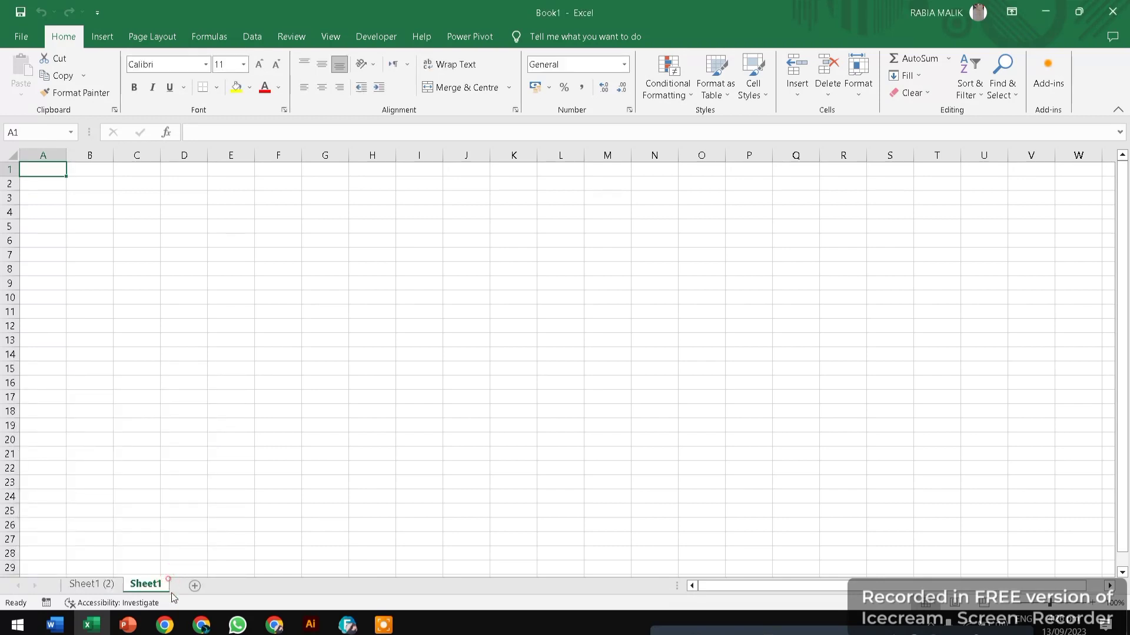
{"action": "right_click", "coordinate": [146, 588]}
{"action": "left_click", "coordinate": [190, 434]}
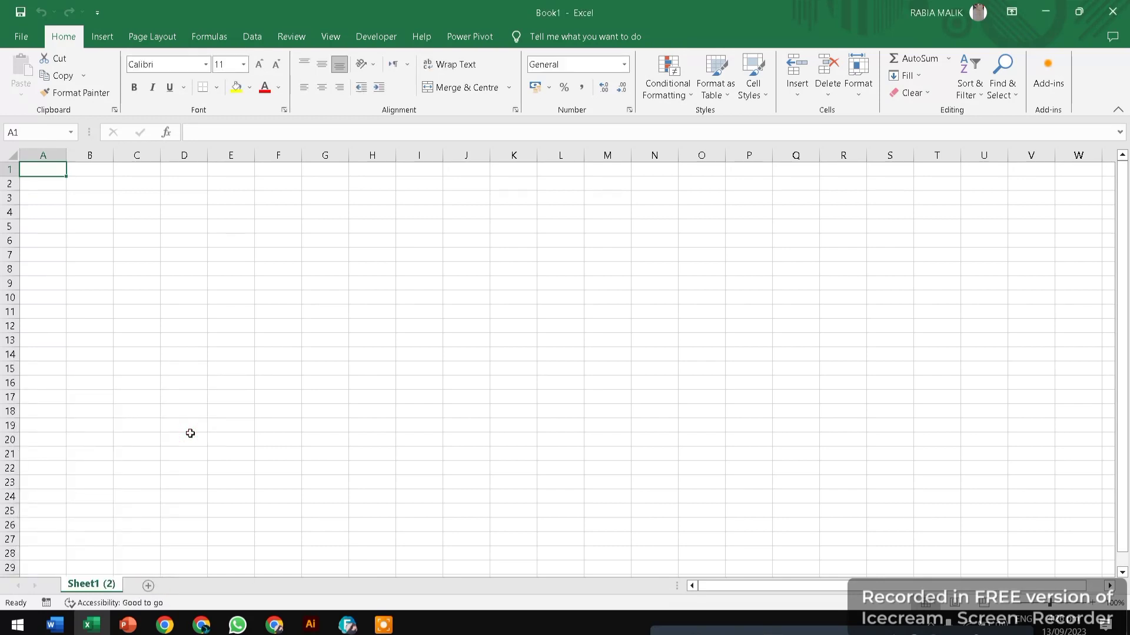
Set the Sheet1 (2) tab colour to the dark blue-grey theme colour and select ranges B13:H17 and C8:C9.
{"action": "right_click", "coordinate": [93, 589]}
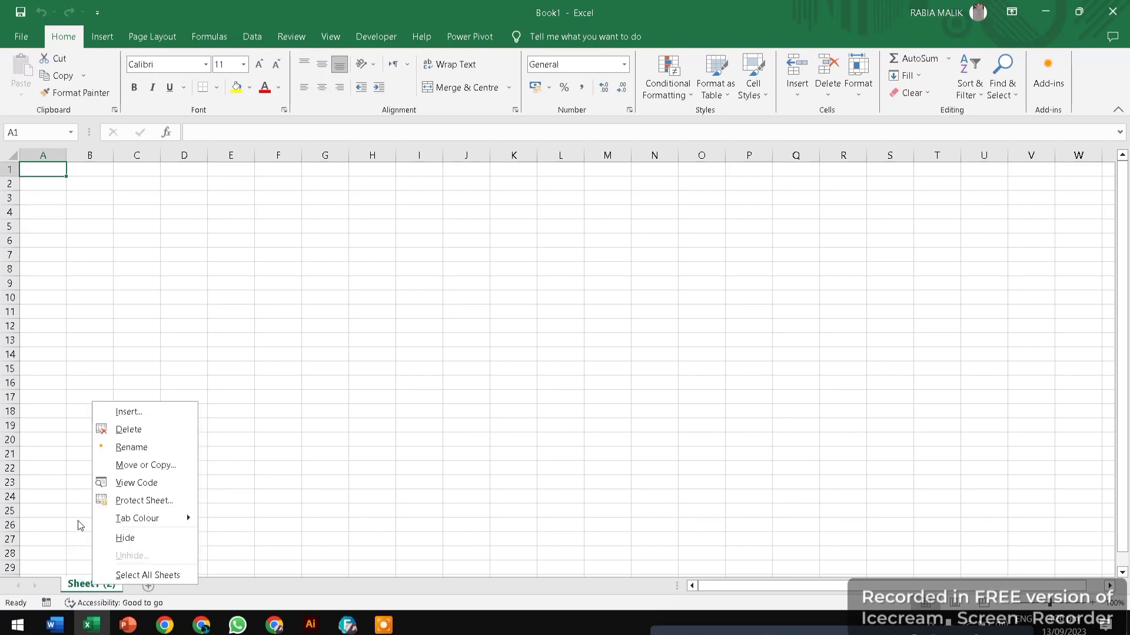
{"action": "mouse_move", "coordinate": [145, 518]}
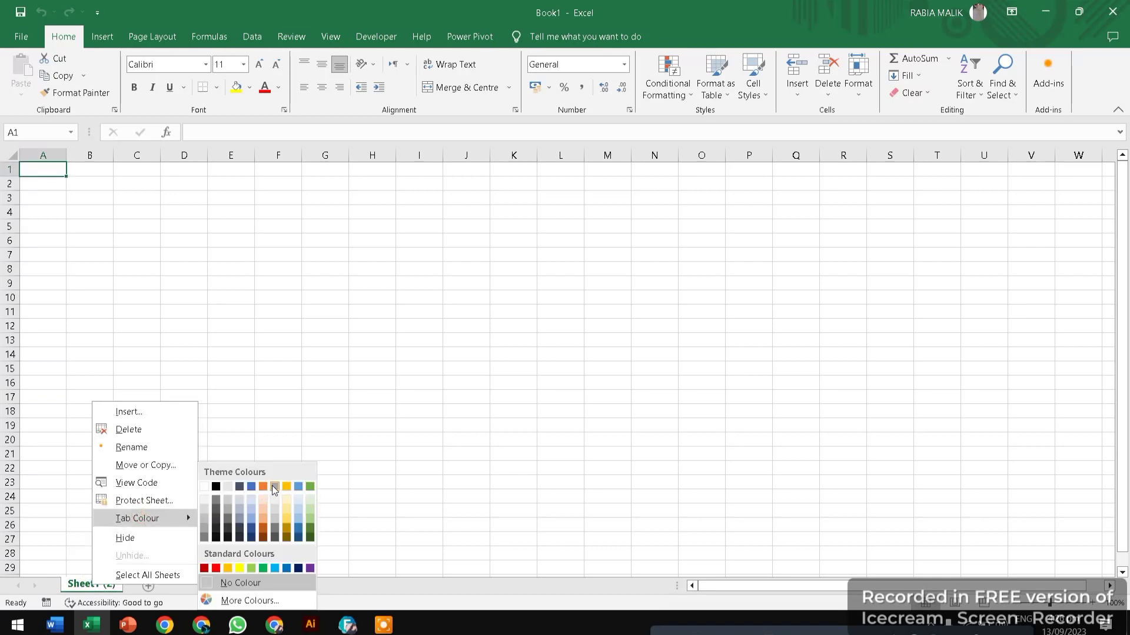
{"action": "left_click", "coordinate": [242, 485]}
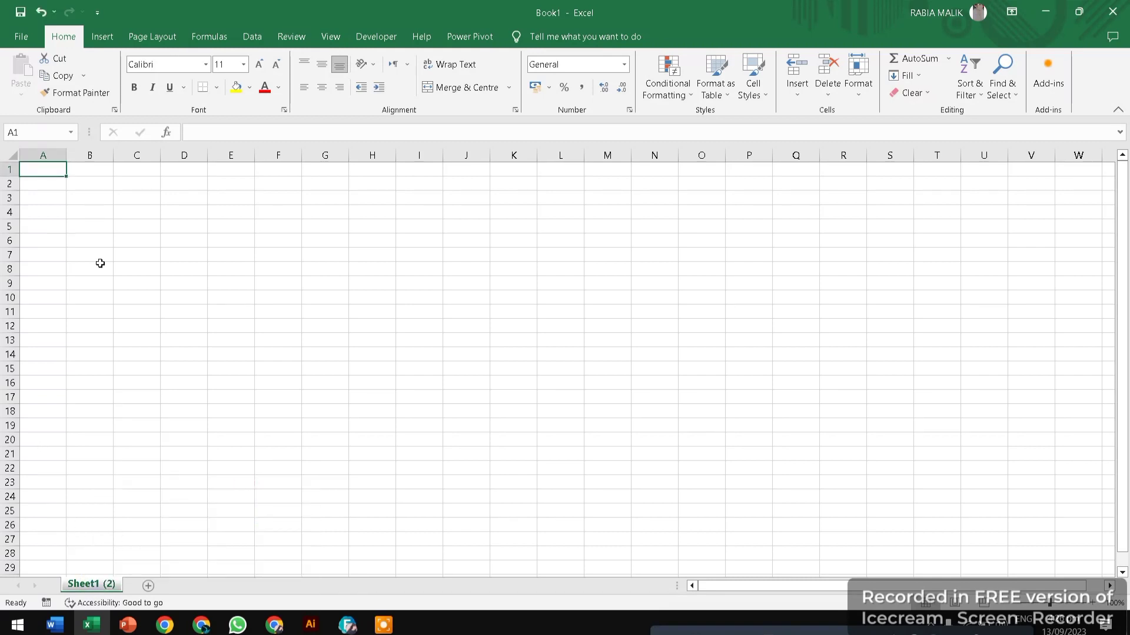
{"action": "left_click_drag", "start_coordinate": [80, 340], "coordinate": [379, 399]}
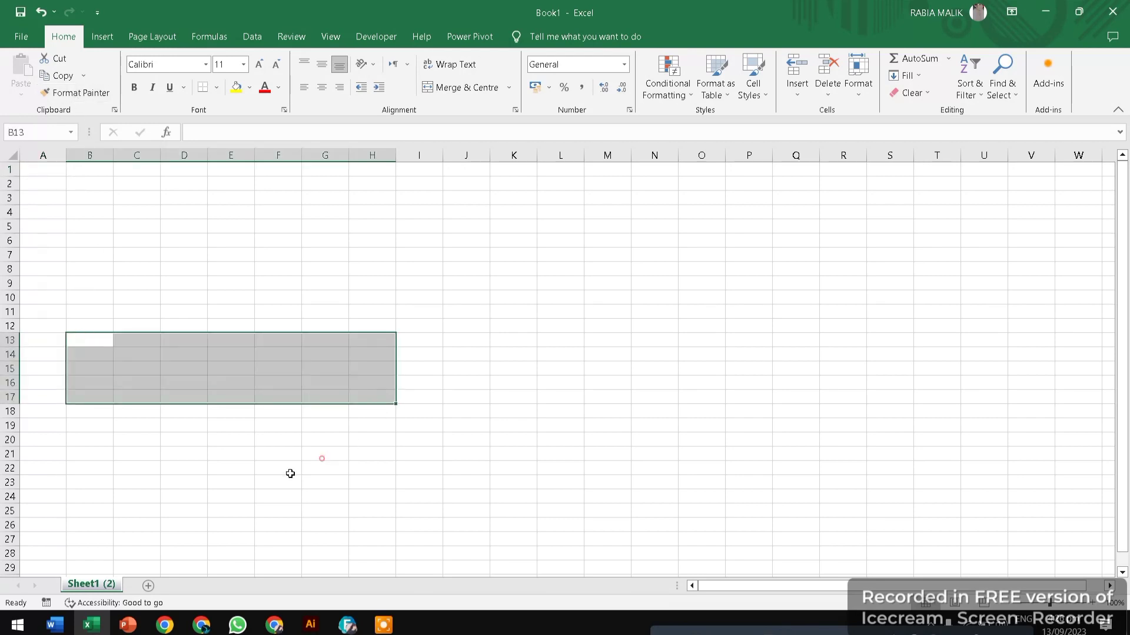
{"action": "left_click_drag", "start_coordinate": [136, 269], "coordinate": [147, 279]}
View the code window of Sheet1 (2), then close it and the Visual Basic editor.
{"action": "right_click", "coordinate": [91, 584]}
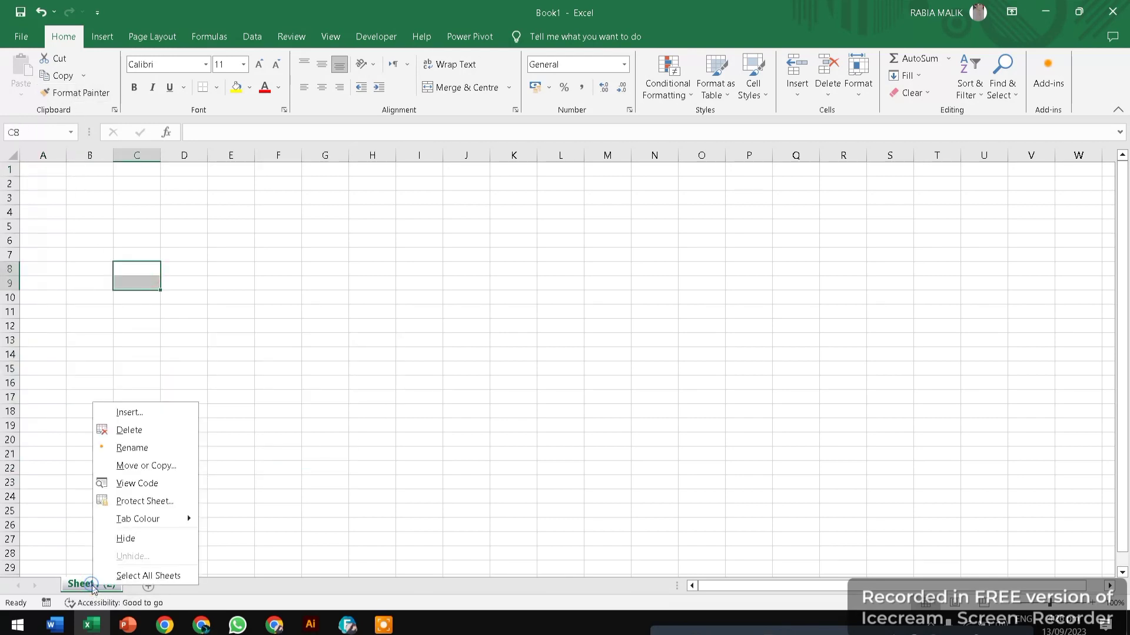
{"action": "left_click", "coordinate": [141, 483]}
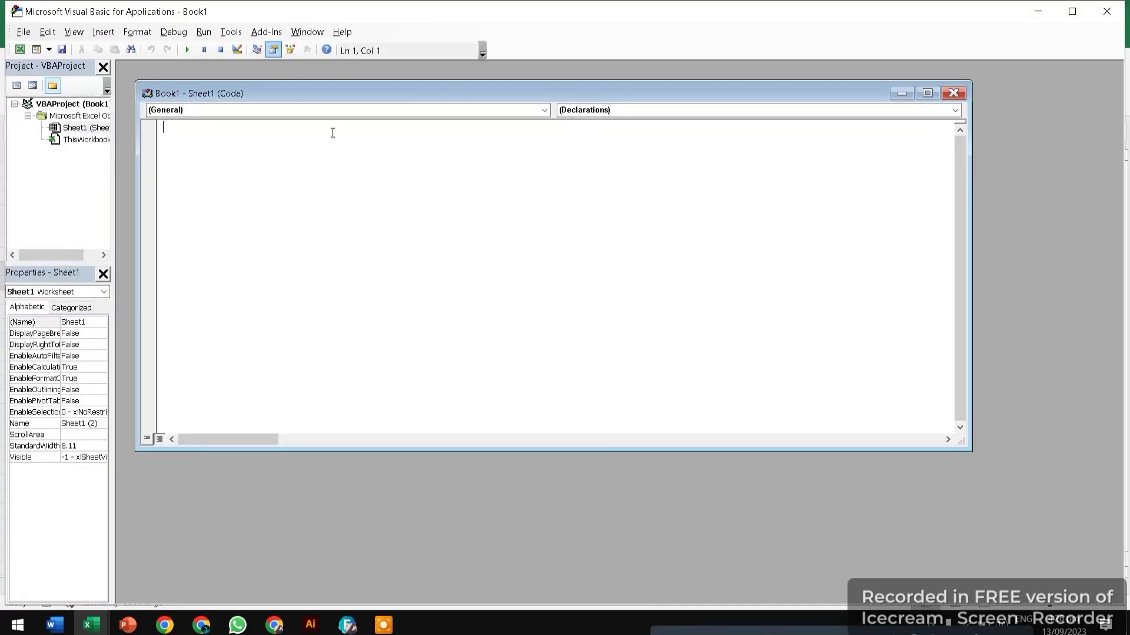
{"action": "left_click", "coordinate": [952, 93]}
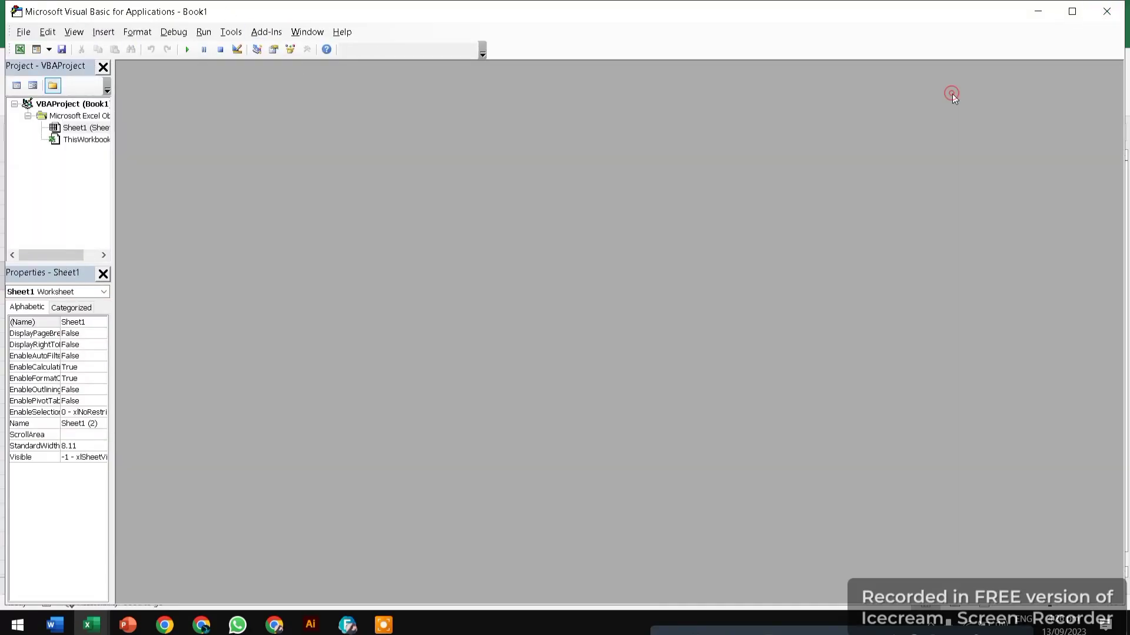
{"action": "left_click", "coordinate": [1105, 18]}
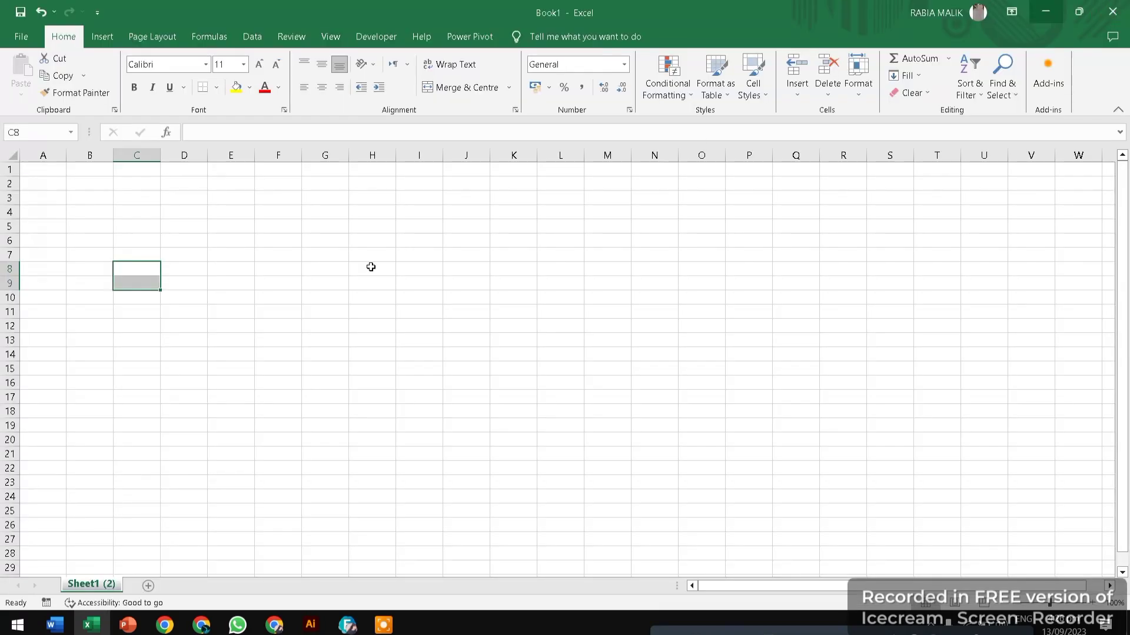
Select cell A1 and look over the Home command groups and the gallery of table formatting styles.
{"action": "left_click", "coordinate": [370, 183]}
{"action": "left_click", "coordinate": [52, 172]}
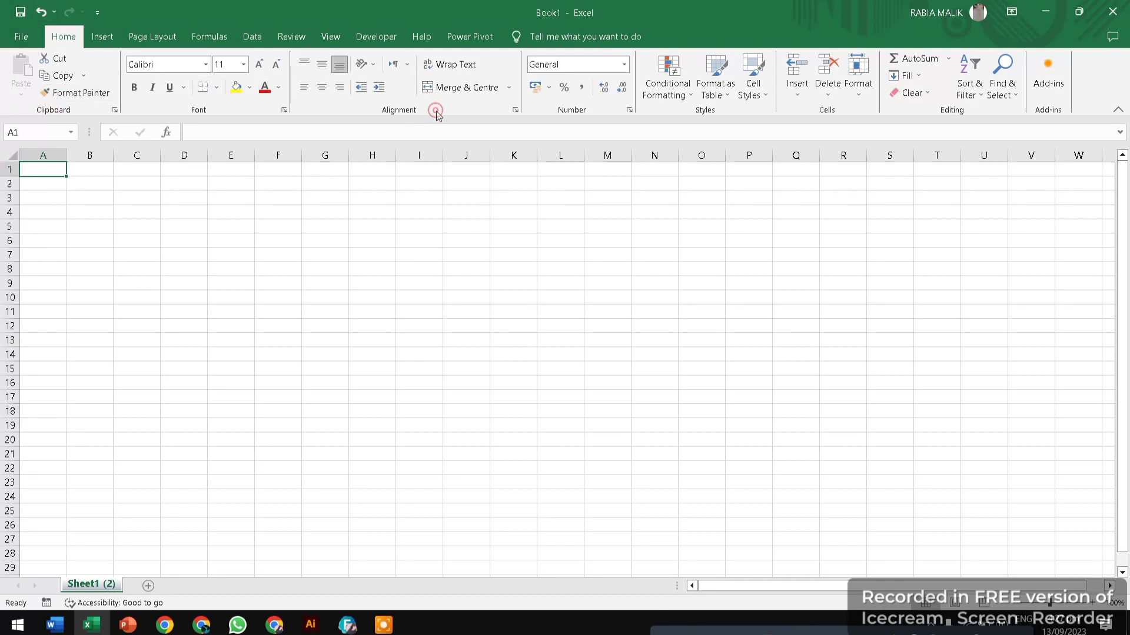
{"action": "left_click", "coordinate": [591, 112]}
{"action": "left_click", "coordinate": [1054, 107]}
{"action": "left_click", "coordinate": [714, 89]}
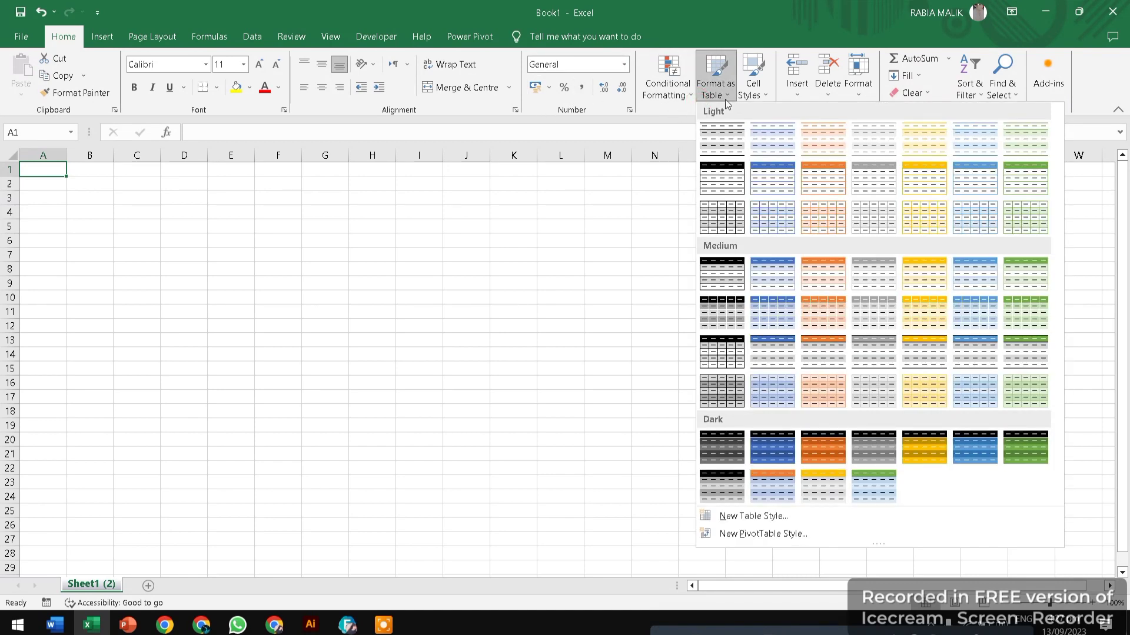
{"action": "key", "text": "Escape"}
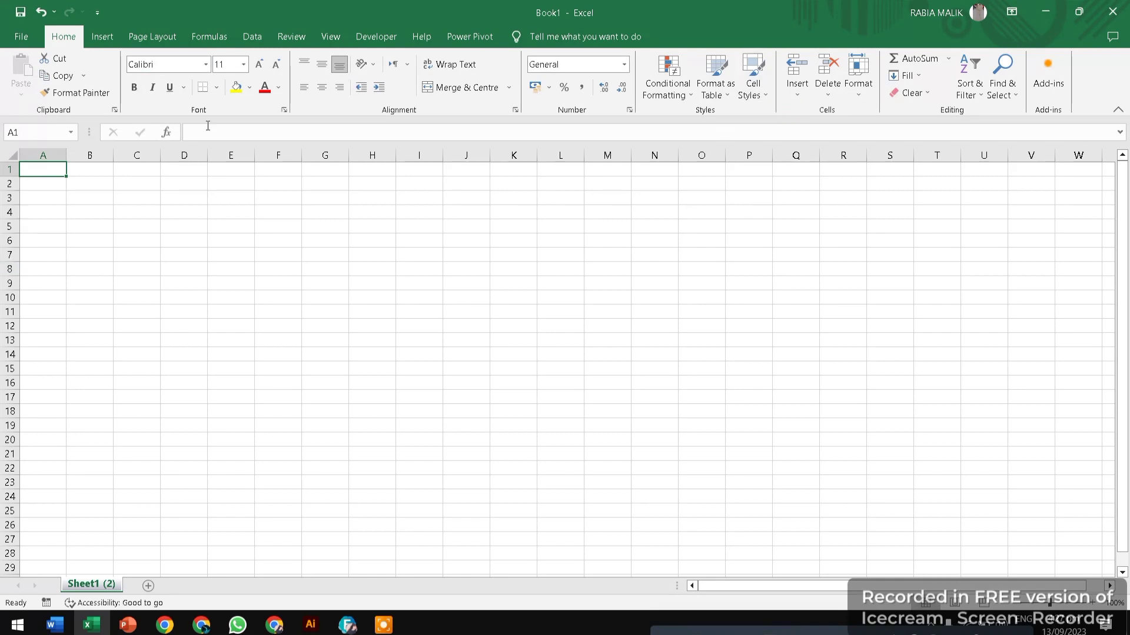
Enter 123456 in cell B2.
{"action": "left_click_drag", "start_coordinate": [182, 197], "coordinate": [203, 229]}
{"action": "left_click", "coordinate": [96, 182]}
{"action": "type", "text": "123456"}
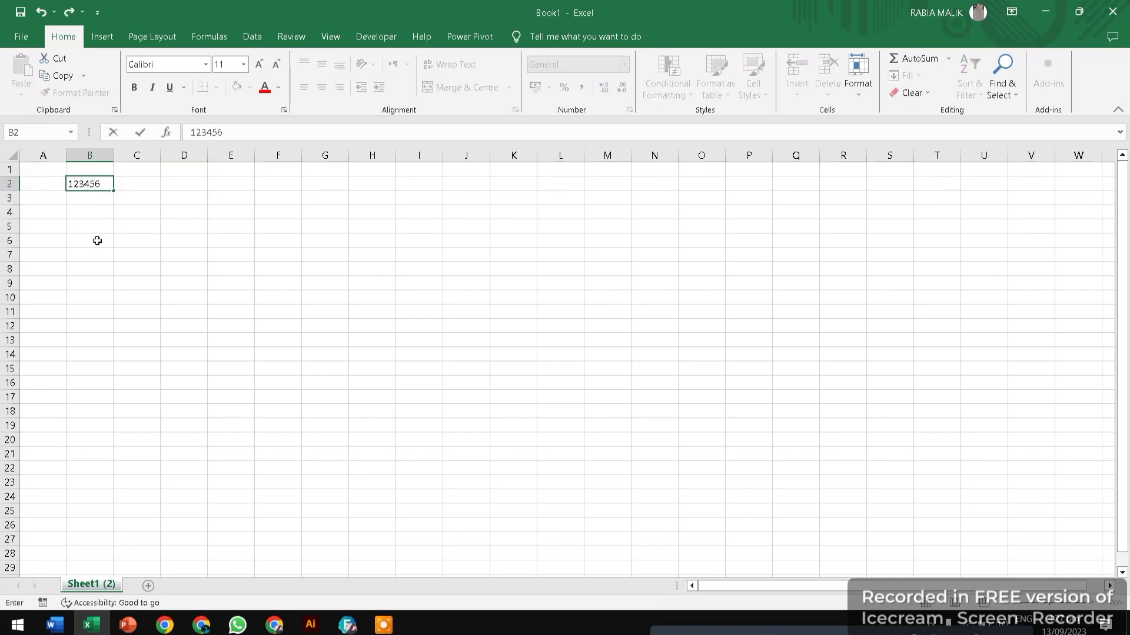
{"action": "left_click", "coordinate": [78, 206]}
Examine the number in B2 by selecting neighbouring cells, the range B2:C2 and cell C4.
{"action": "left_click", "coordinate": [45, 173]}
{"action": "left_click", "coordinate": [93, 170]}
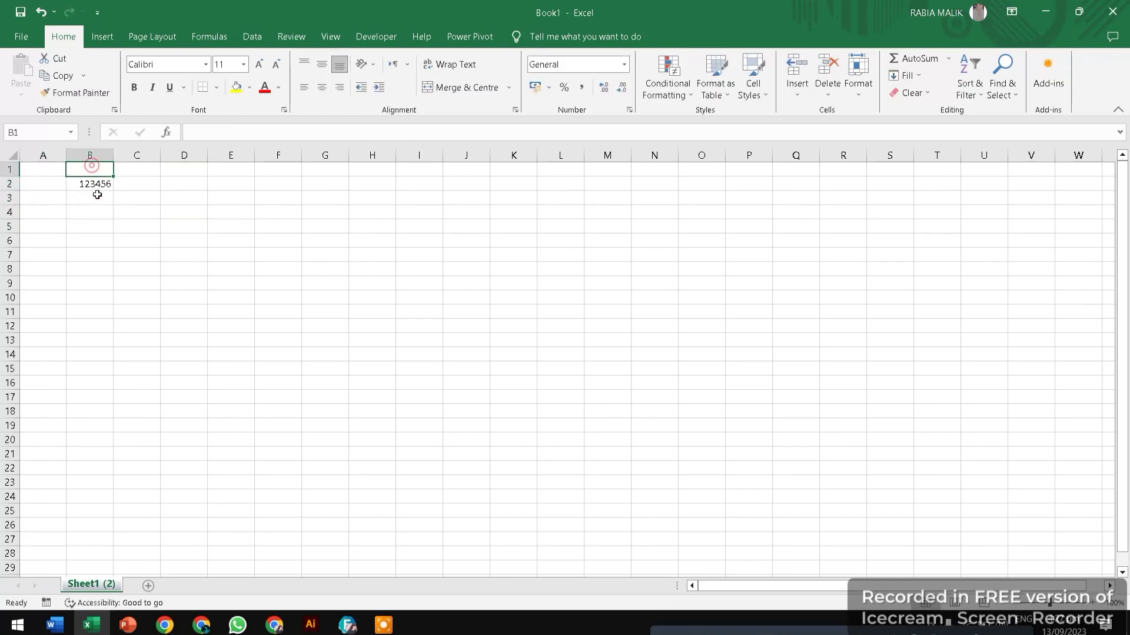
{"action": "left_click", "coordinate": [97, 194]}
{"action": "left_click_drag", "start_coordinate": [75, 184], "coordinate": [141, 185]}
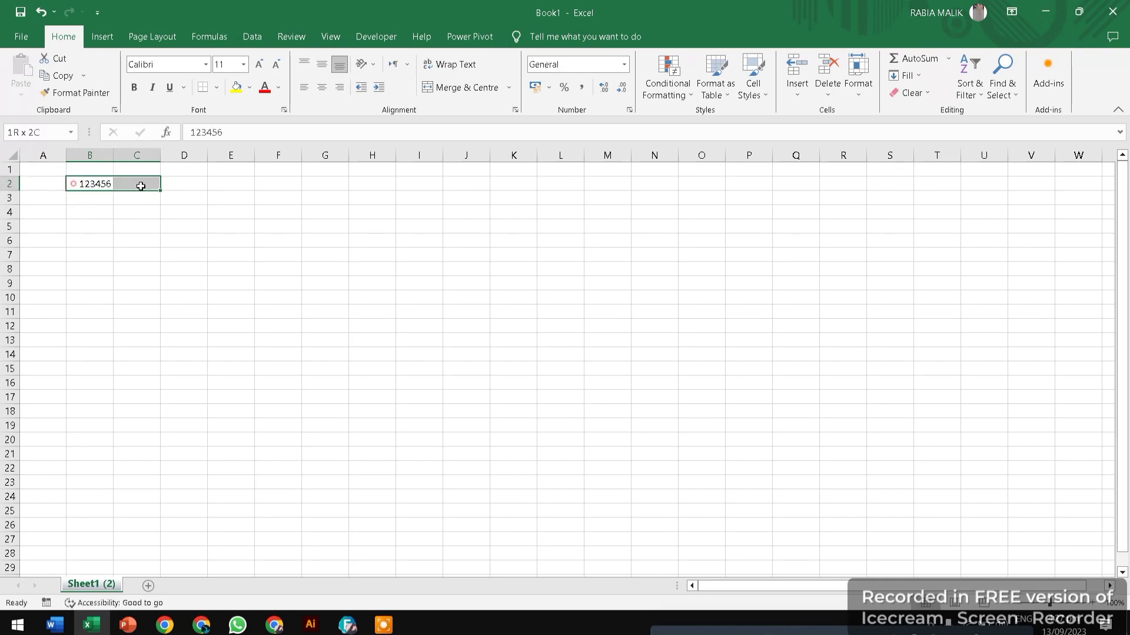
{"action": "left_click_drag", "start_coordinate": [229, 129], "coordinate": [162, 130]}
{"action": "left_click", "coordinate": [139, 209]}
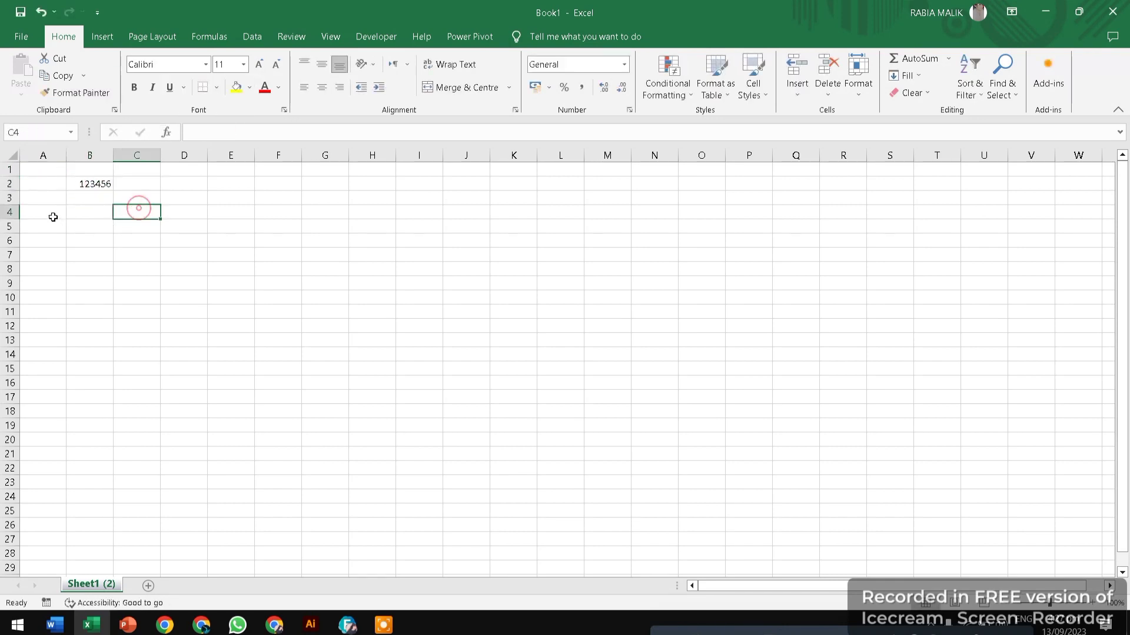
Format cell B2 with the Algerian font in bold.
{"action": "left_click", "coordinate": [81, 184]}
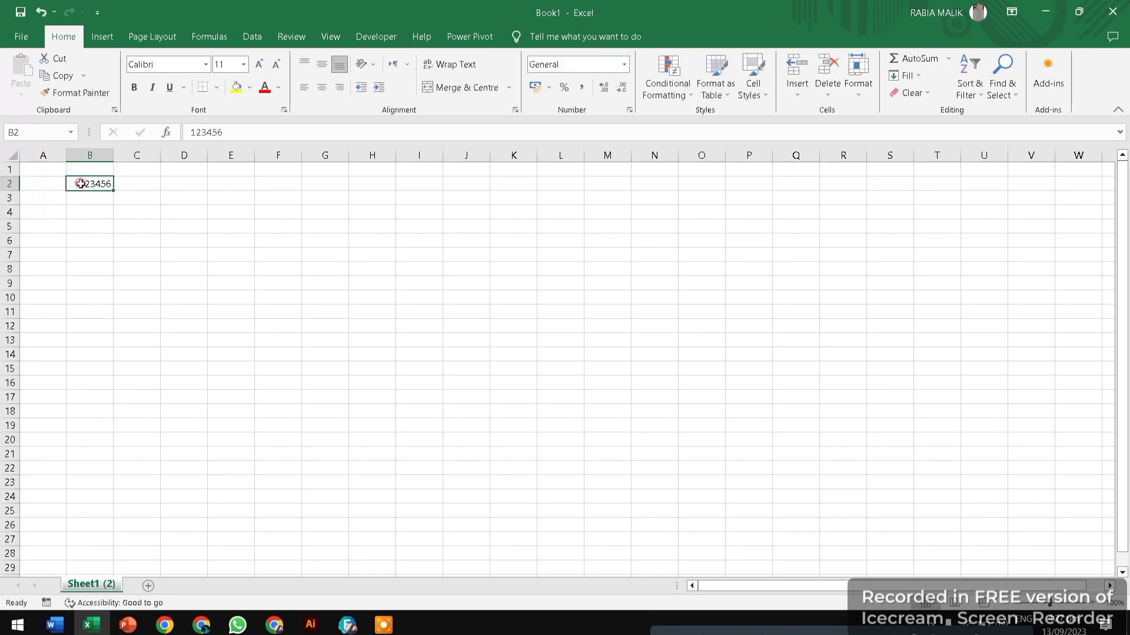
{"action": "left_click", "coordinate": [210, 64]}
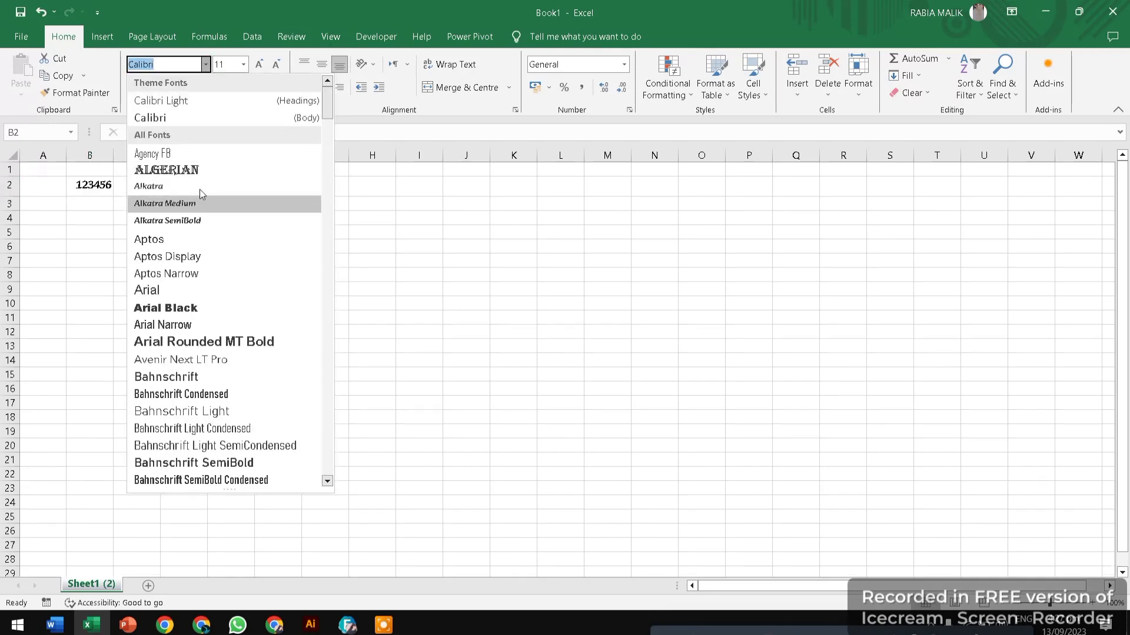
{"action": "left_click", "coordinate": [197, 175]}
{"action": "left_click", "coordinate": [135, 87]}
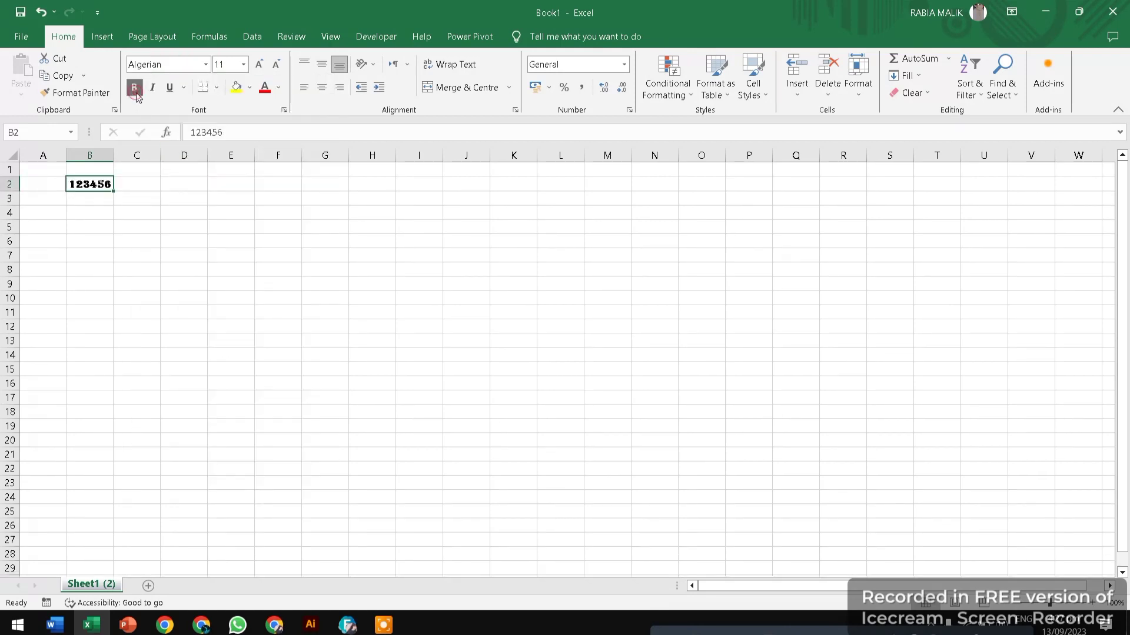
Increase the font size of cell B2 stepwise to 28.
{"action": "left_click", "coordinate": [258, 64]}
{"action": "left_click", "coordinate": [257, 64]}
{"action": "left_click", "coordinate": [257, 64]}
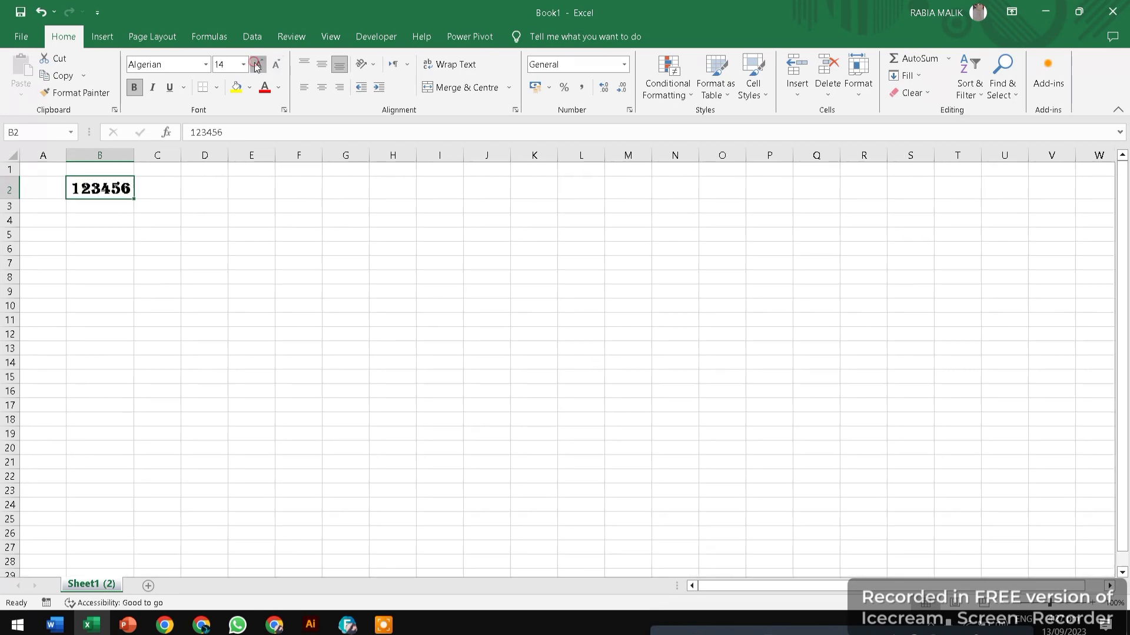
{"action": "left_click", "coordinate": [257, 64]}
{"action": "left_click", "coordinate": [257, 64]}
{"action": "left_click", "coordinate": [258, 64]}
{"action": "left_click", "coordinate": [257, 64]}
{"action": "left_click", "coordinate": [257, 64]}
{"action": "left_click", "coordinate": [257, 64]}
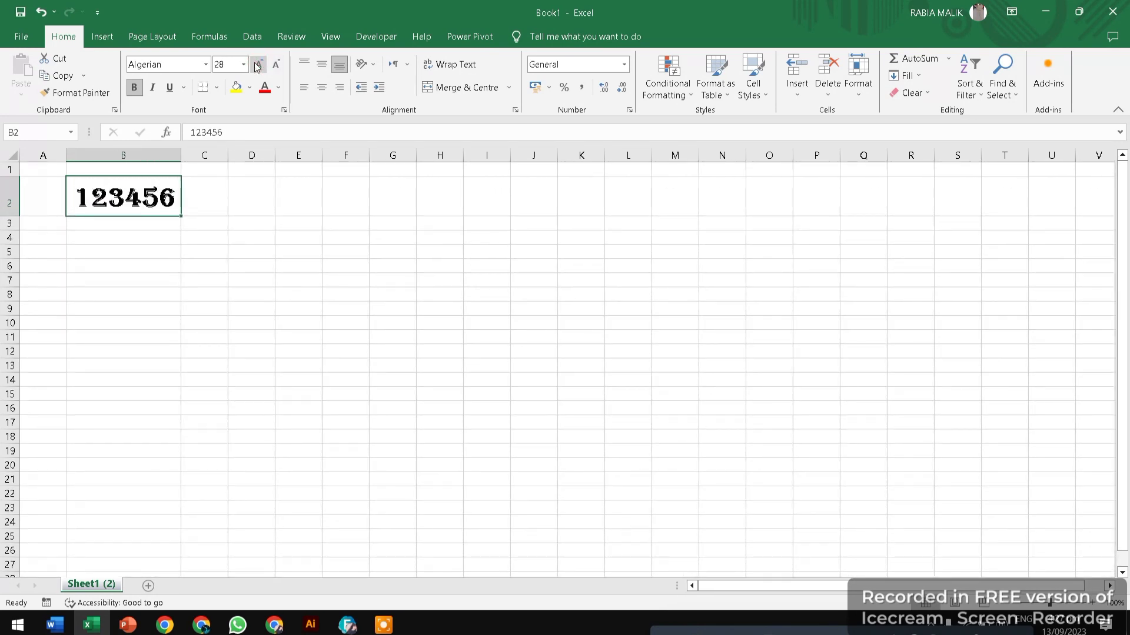
Undo the font formatting and number entry in B2 as well as the sheet tab colour.
{"action": "key", "text": "ctrl+z"}
{"action": "key", "text": "ctrl+z"}
{"action": "key", "text": "ctrl+z"}
{"action": "key", "text": "ctrl+z"}
{"action": "key", "text": "ctrl+z"}
{"action": "key", "text": "ctrl+z"}
{"action": "key", "text": "ctrl+z"}
{"action": "key", "text": "ctrl+z"}
{"action": "key", "text": "ctrl+z"}
{"action": "key", "text": "ctrl+z"}
{"action": "key", "text": "ctrl+z"}
{"action": "key", "text": "ctrl+z"}
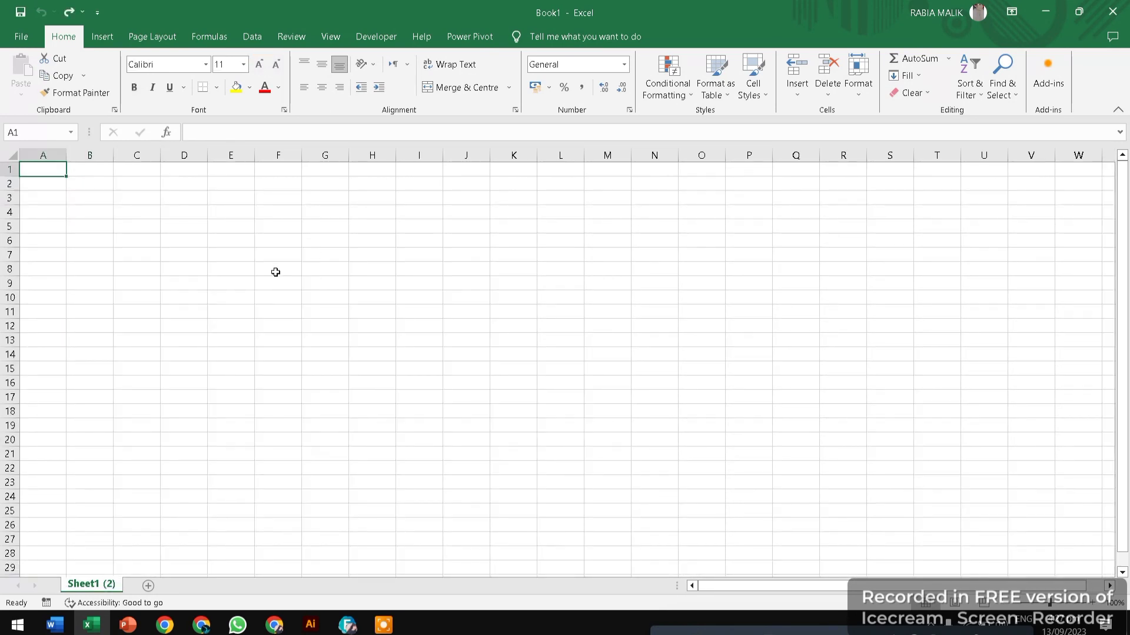
Centre cell E8 horizontally and align it to the top, then switch its text wrapping on and off.
{"action": "left_click", "coordinate": [223, 266]}
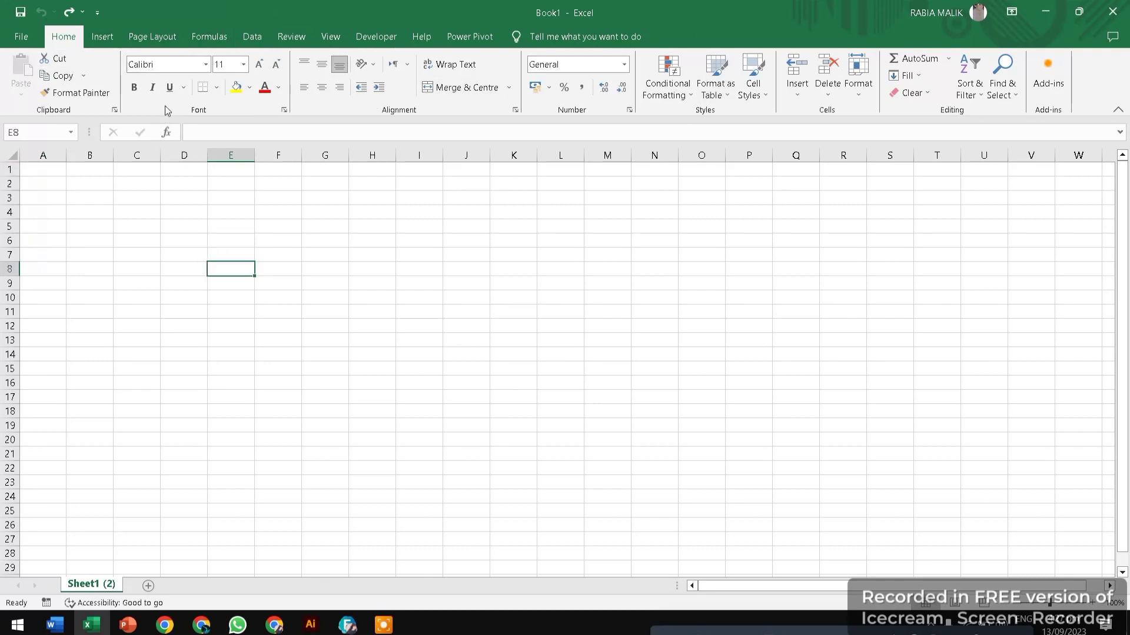
{"action": "left_click", "coordinate": [322, 88]}
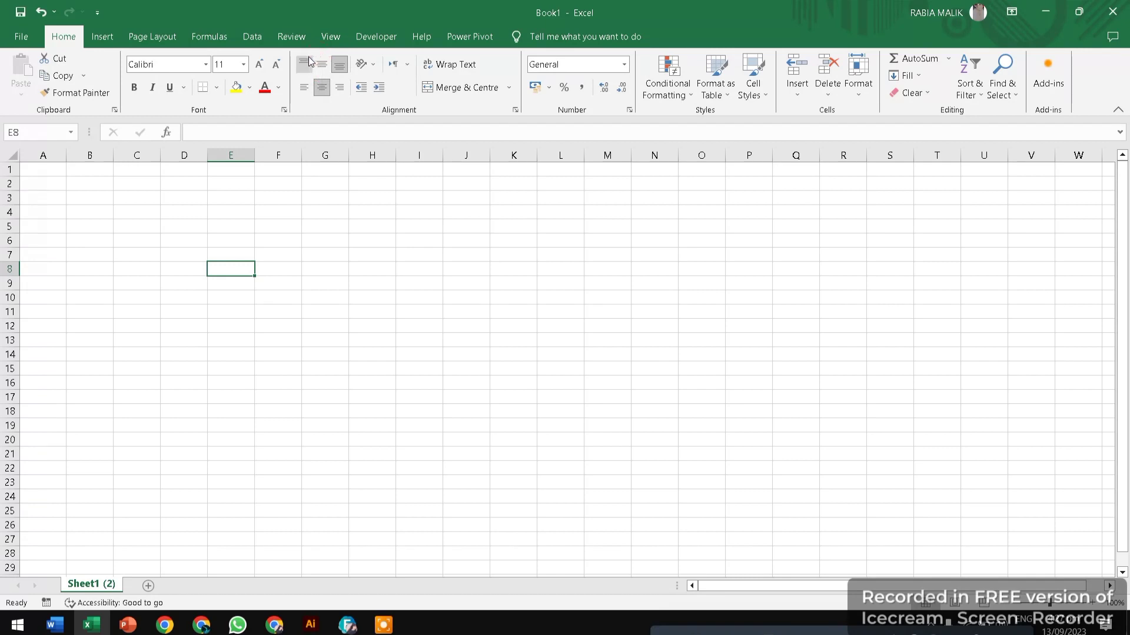
{"action": "left_click", "coordinate": [304, 62]}
{"action": "left_click", "coordinate": [465, 65]}
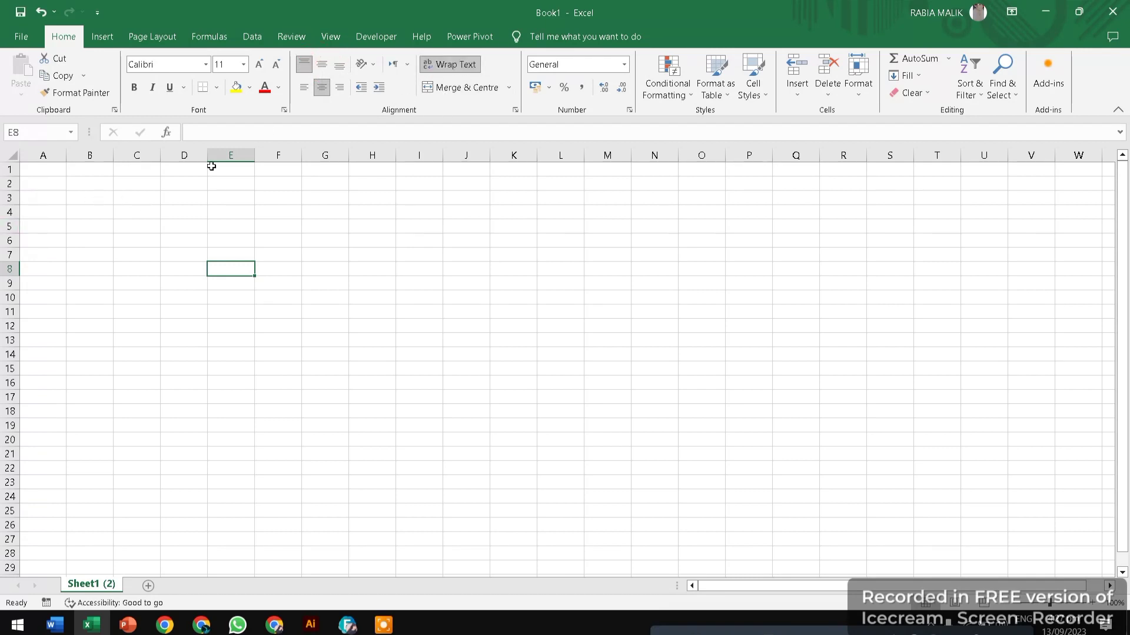
{"action": "left_click", "coordinate": [447, 65]}
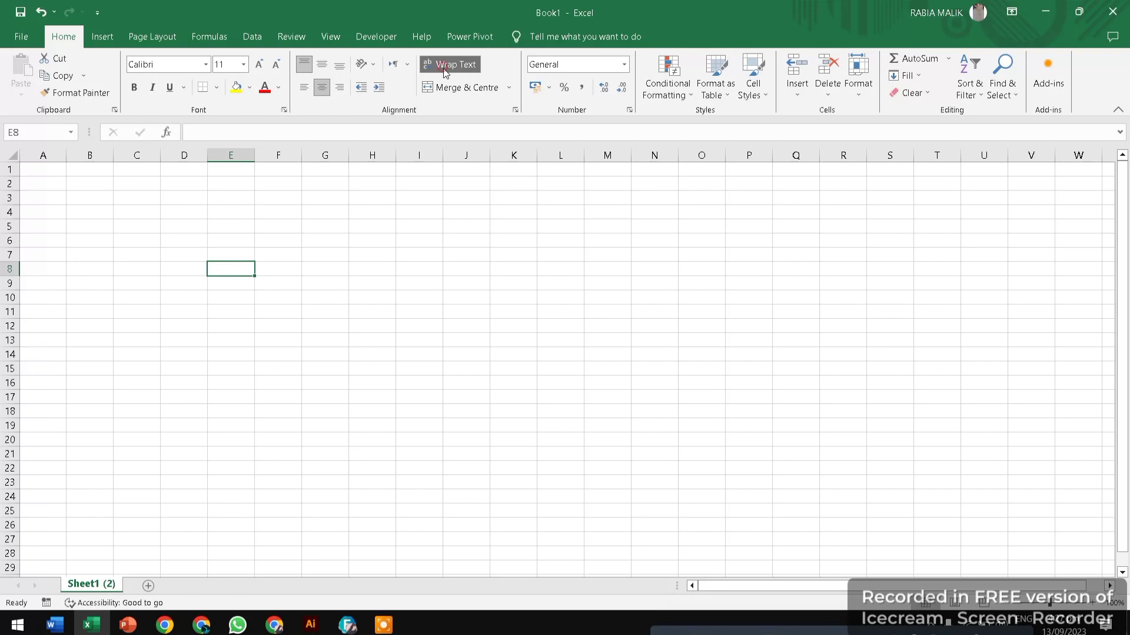
Enter the headings "attandance" in cell A1 and "time" in cell B1.
{"action": "left_click", "coordinate": [49, 170]}
{"action": "type", "text": "attandance"}
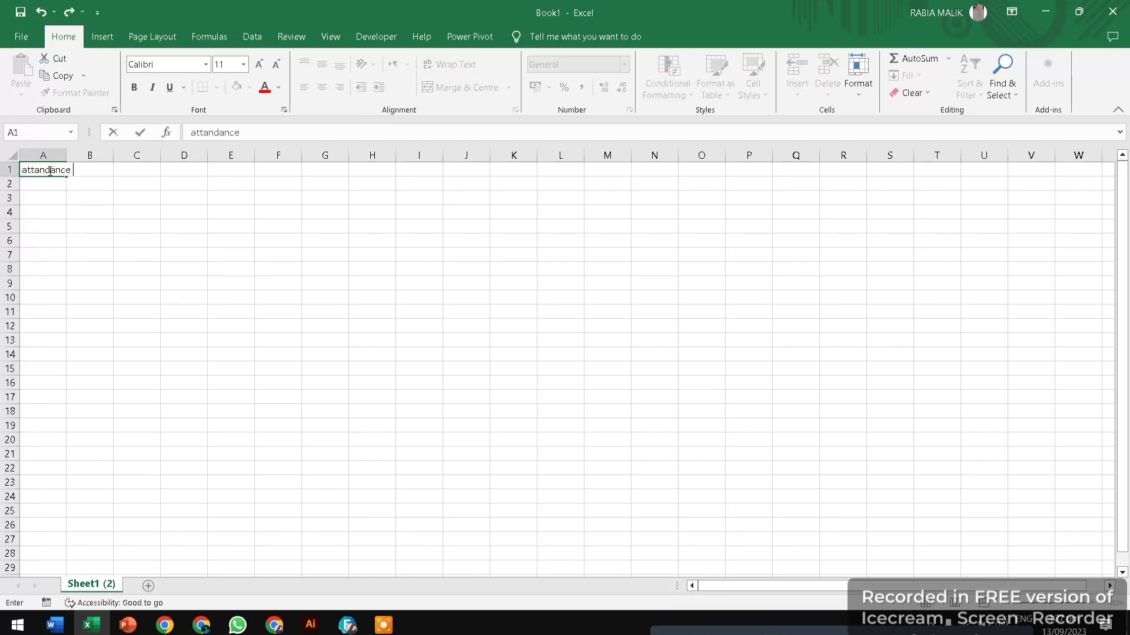
{"action": "key", "text": "Tab"}
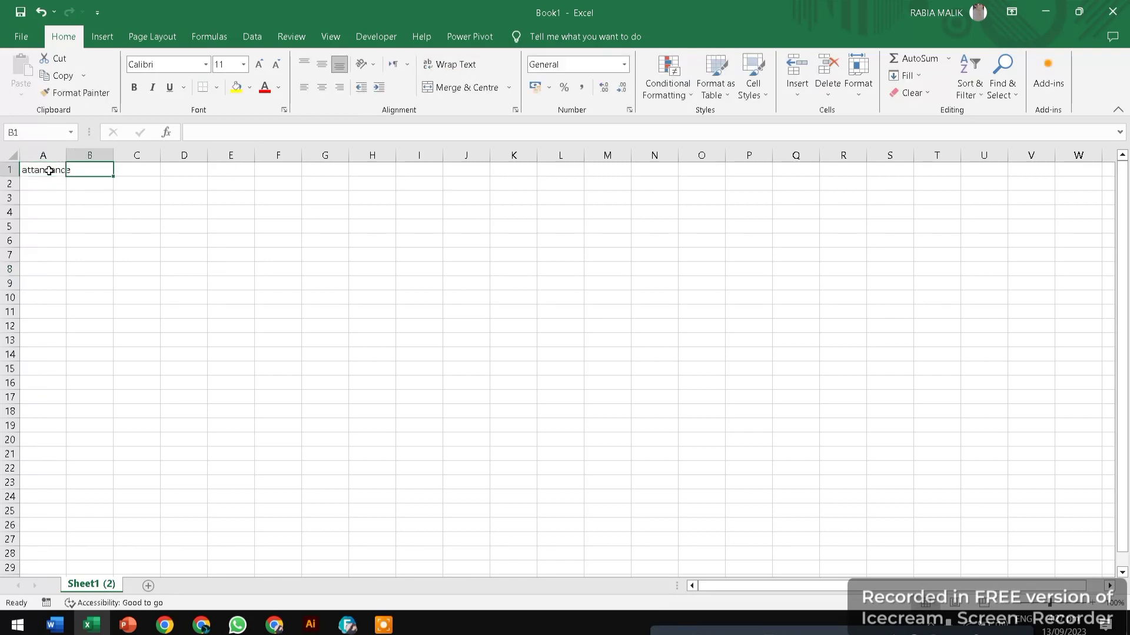
{"action": "type", "text": "time"}
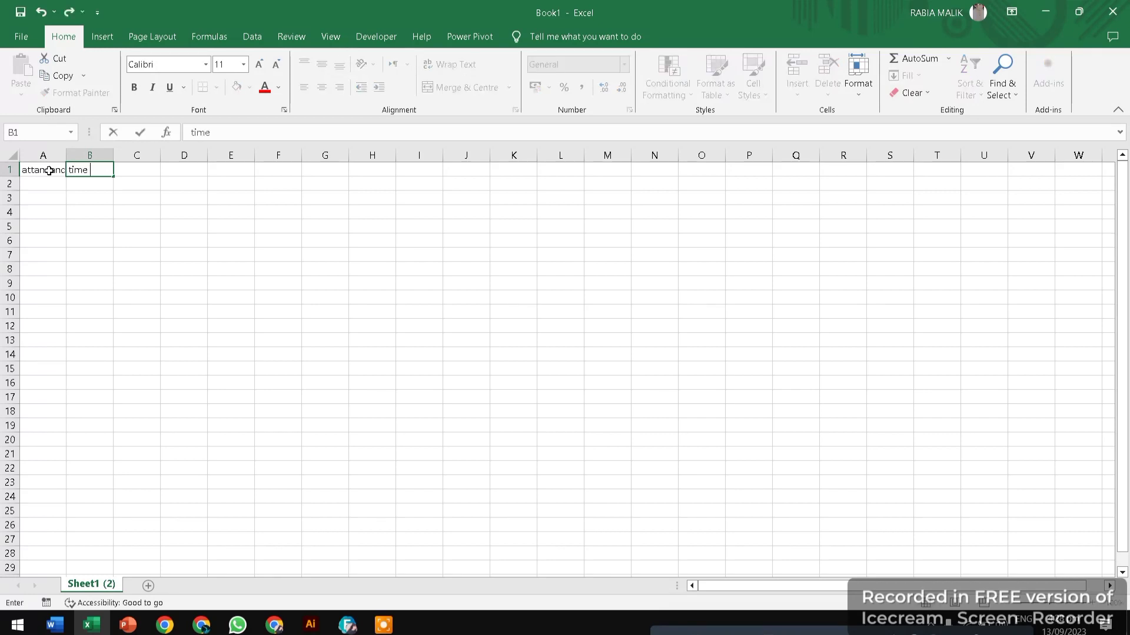
Turn on text wrapping for the two headings in A1:B1.
{"action": "left_click", "coordinate": [44, 172]}
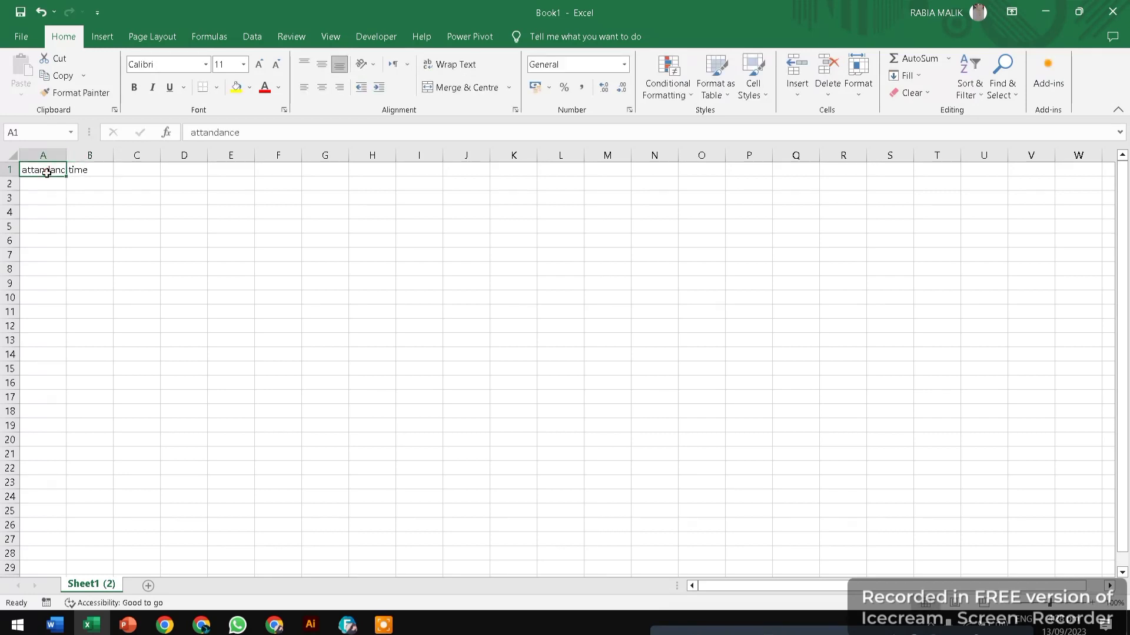
{"action": "key", "text": "shift+Right"}
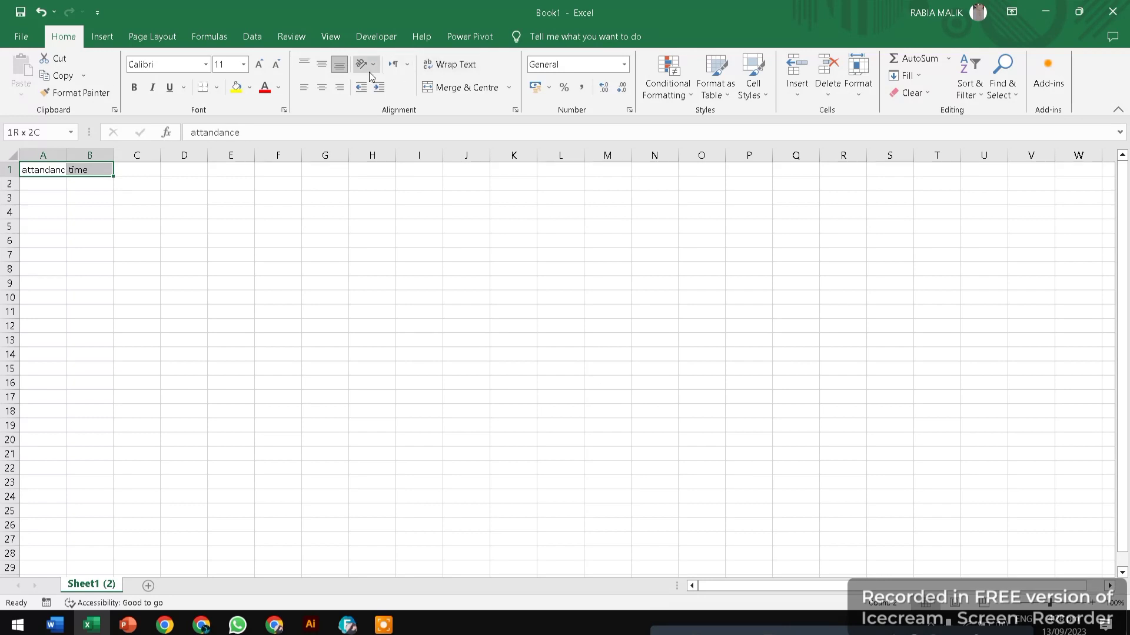
{"action": "left_click", "coordinate": [430, 66]}
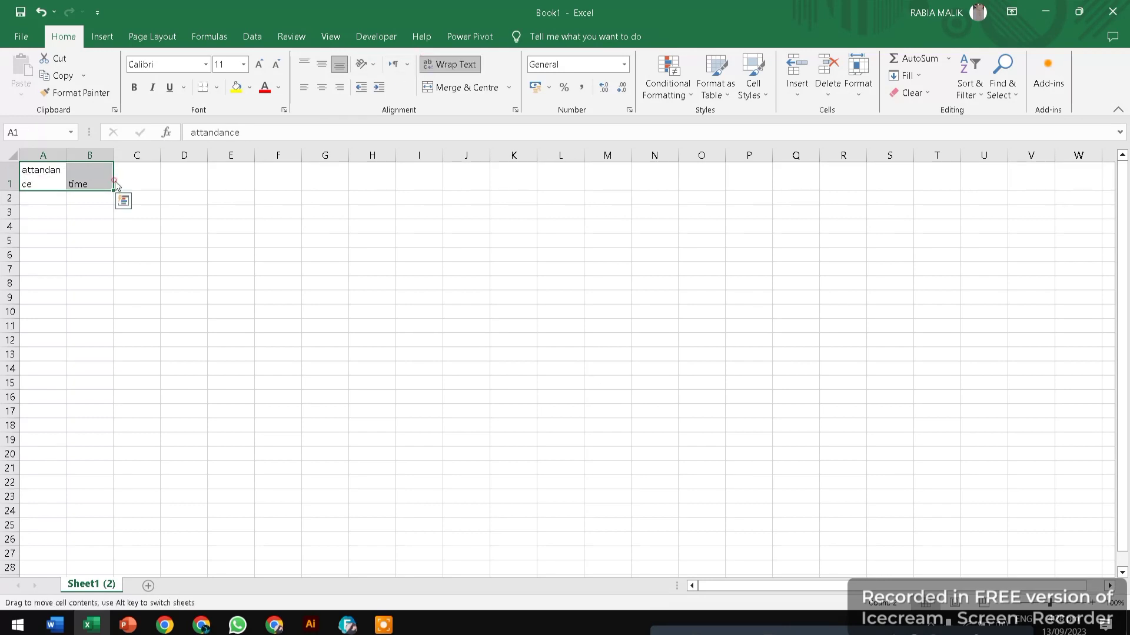
Move the wrapped headings from A1:B1 to C1:D1, then undo the move.
{"action": "left_click_drag", "start_coordinate": [115, 182], "coordinate": [210, 182]}
{"action": "left_click", "coordinate": [276, 304]}
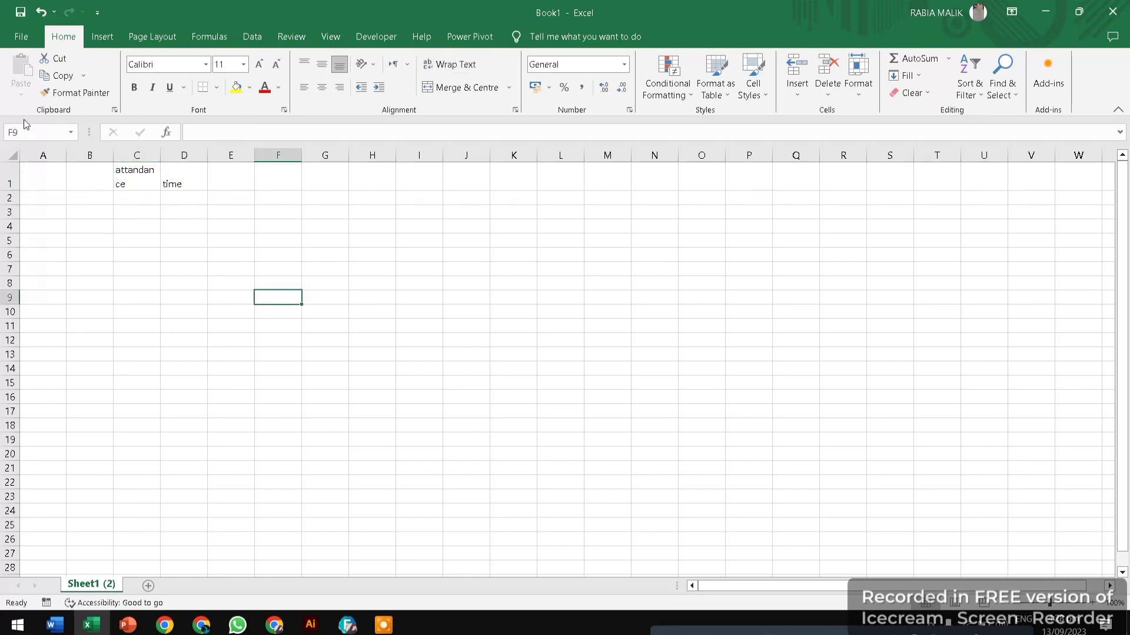
{"action": "key", "text": "ctrl+z"}
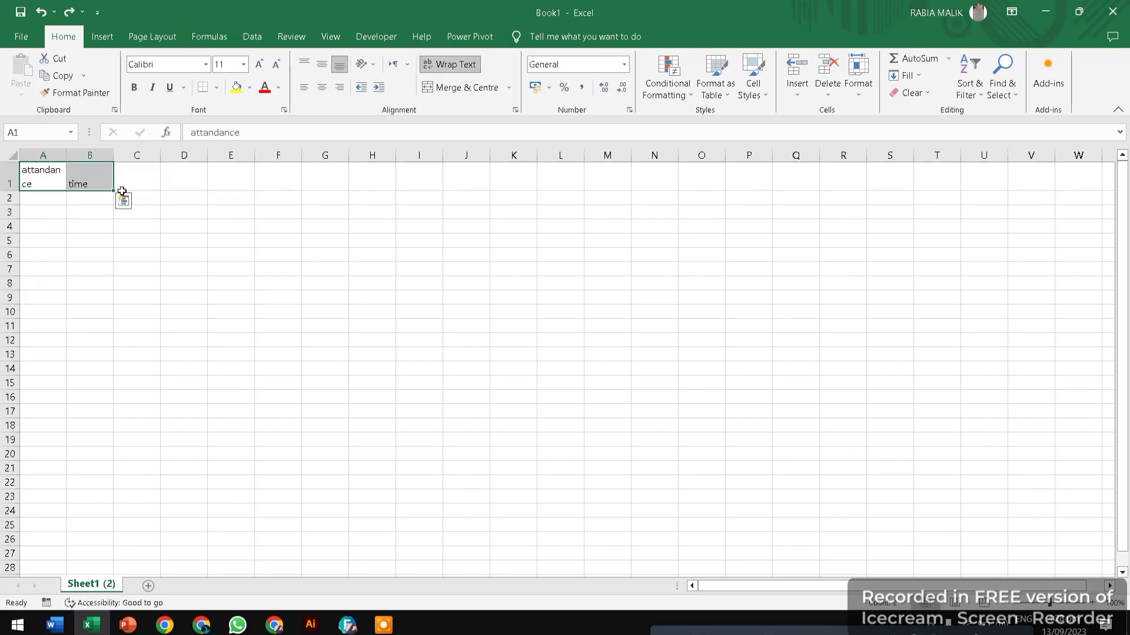
Look at the Quick Analysis formatting options for A1:B1, then undo the text wrapping.
{"action": "left_click", "coordinate": [123, 201]}
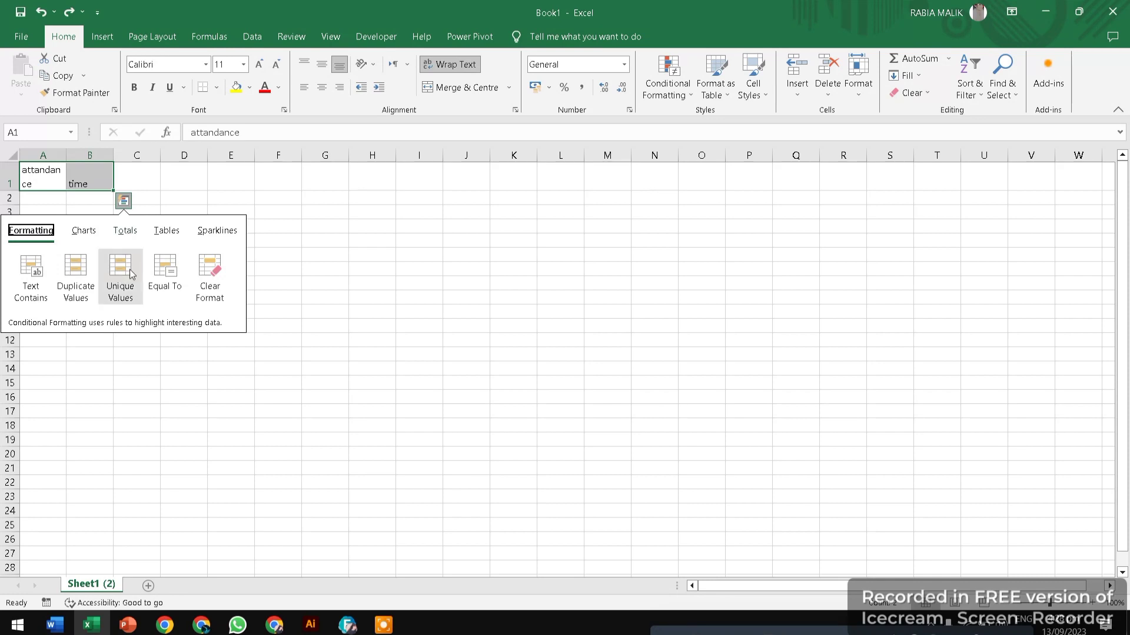
{"action": "left_click", "coordinate": [271, 197]}
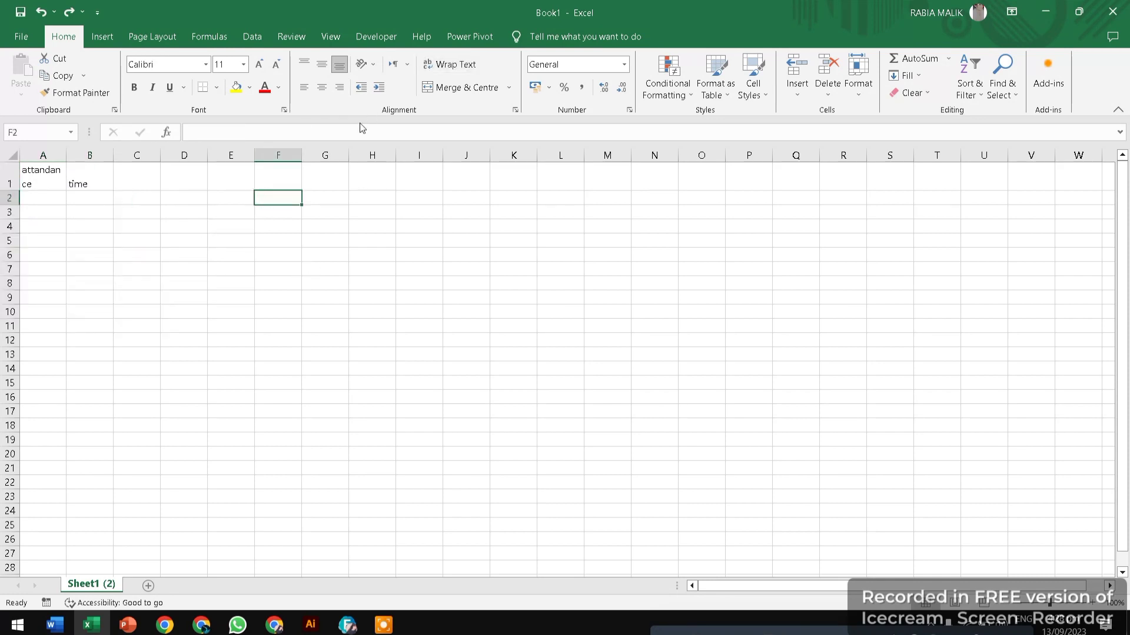
{"action": "key", "text": "ctrl+z"}
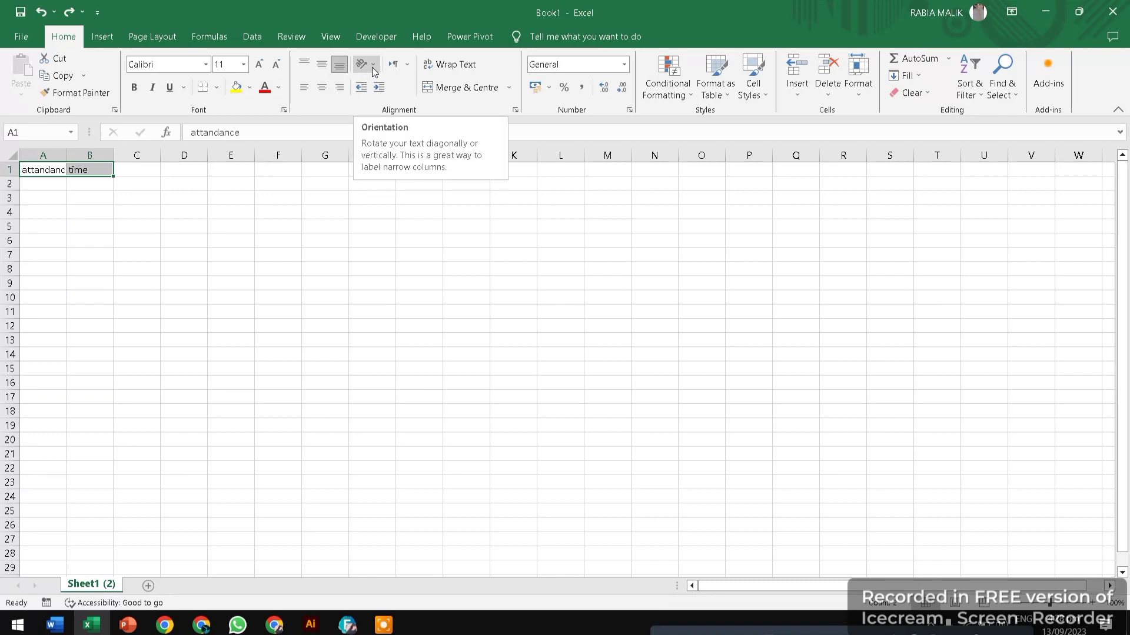
Angle the headings in A1:B1 anti-clockwise and check both cells.
{"action": "left_click", "coordinate": [372, 66]}
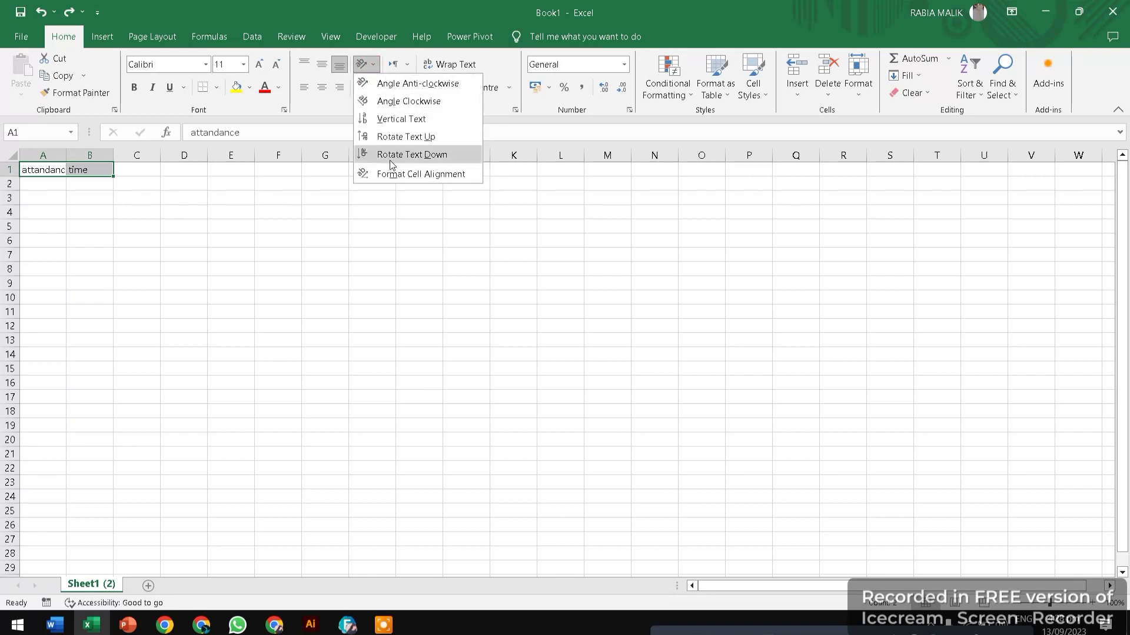
{"action": "left_click", "coordinate": [390, 82]}
{"action": "left_click", "coordinate": [72, 193]}
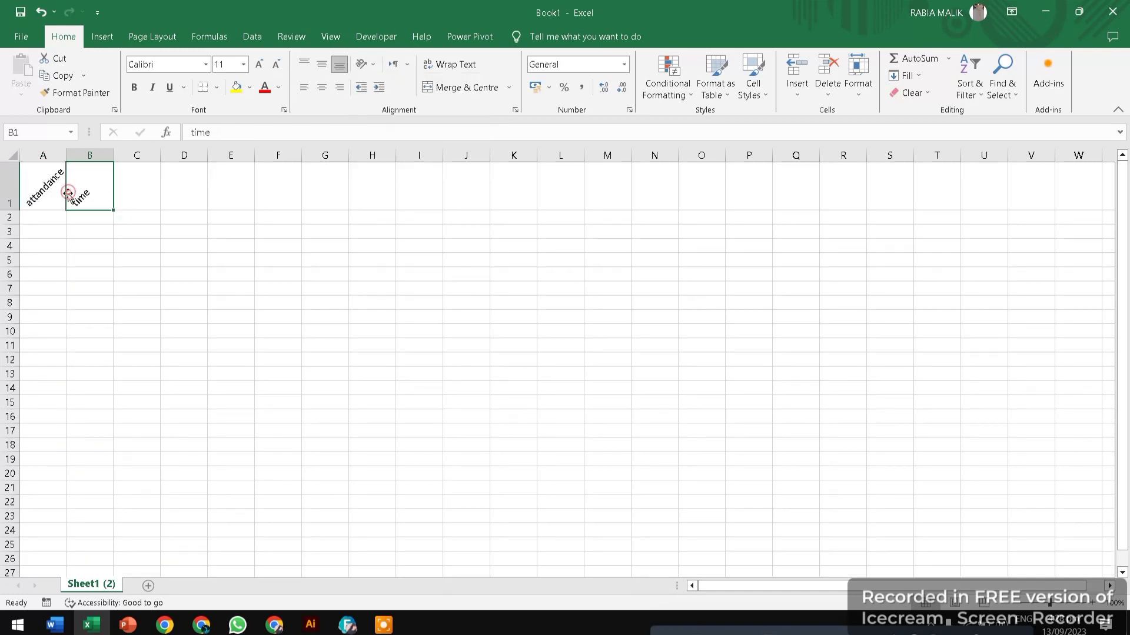
{"action": "left_click", "coordinate": [32, 201]}
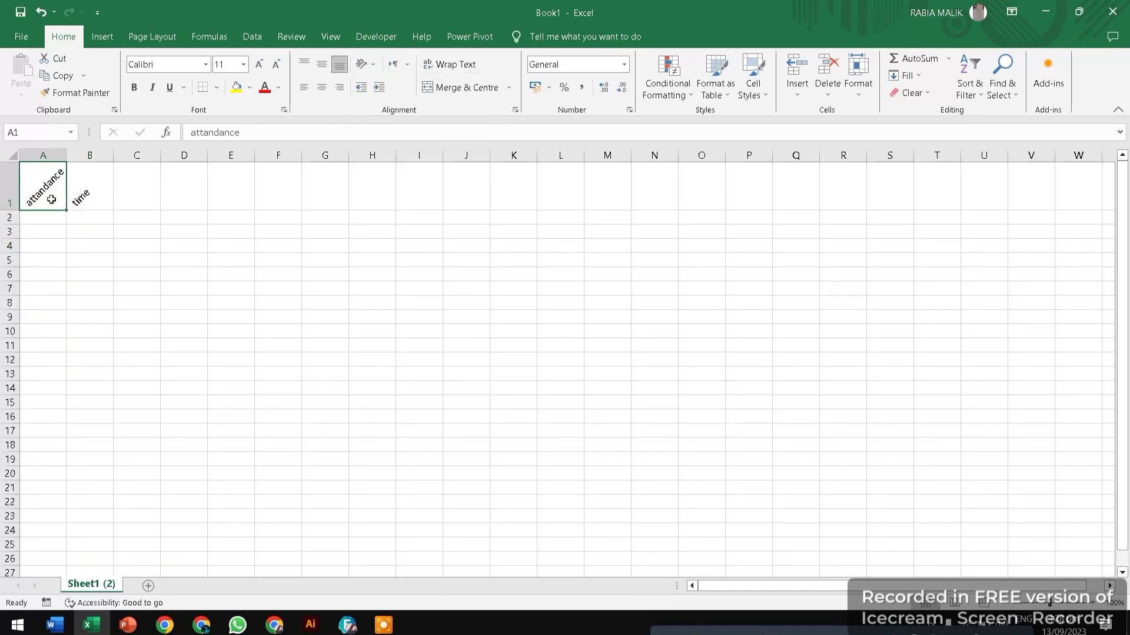
Change the orientation of the A1:B1 headings to vertical text, then to text rotated down.
{"action": "key", "text": "shift+Right"}
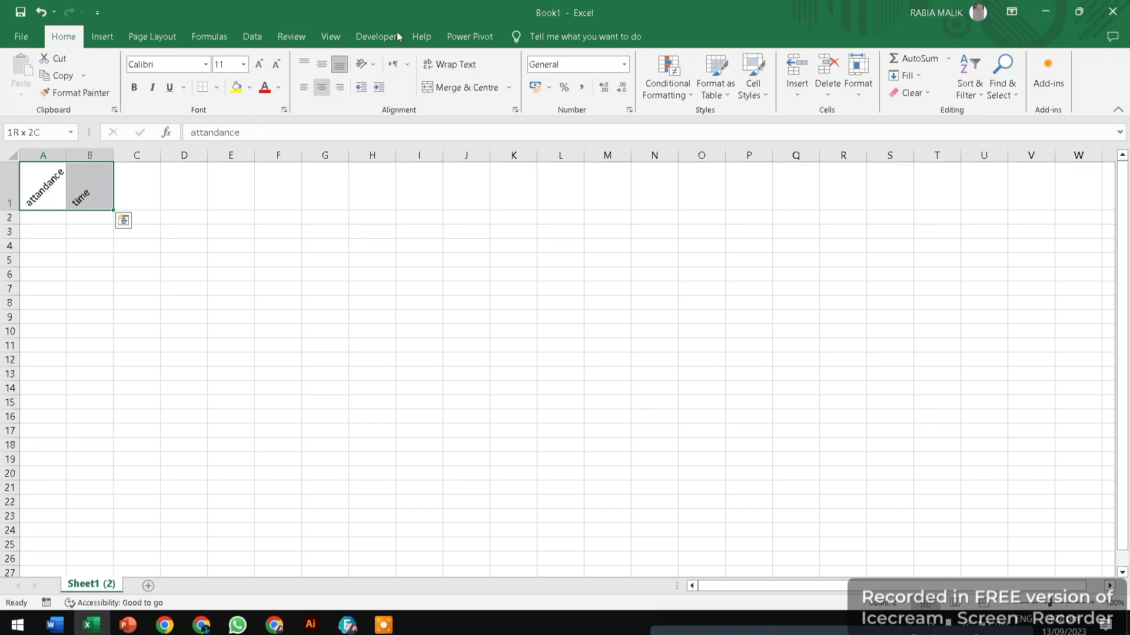
{"action": "left_click", "coordinate": [375, 68]}
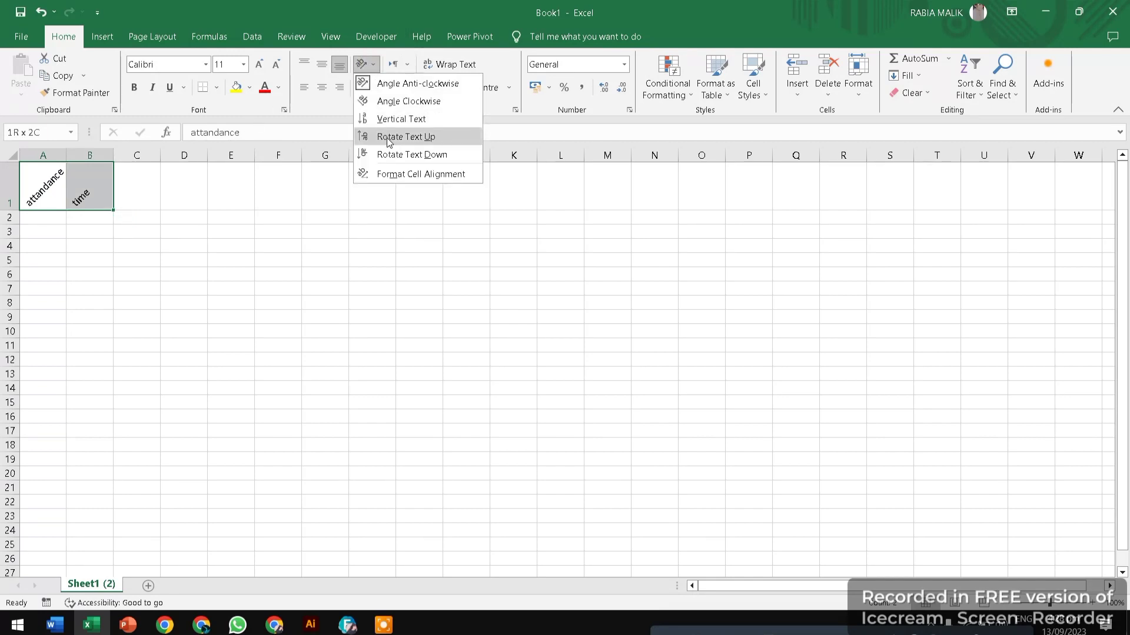
{"action": "left_click", "coordinate": [382, 117]}
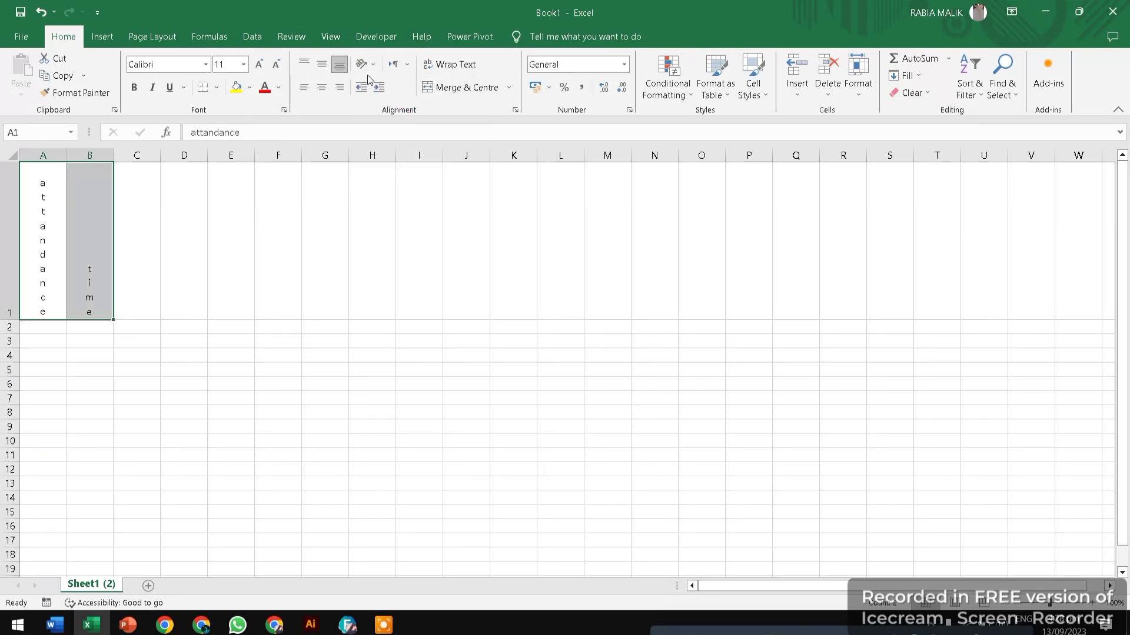
{"action": "left_click", "coordinate": [367, 64]}
{"action": "left_click", "coordinate": [406, 155]}
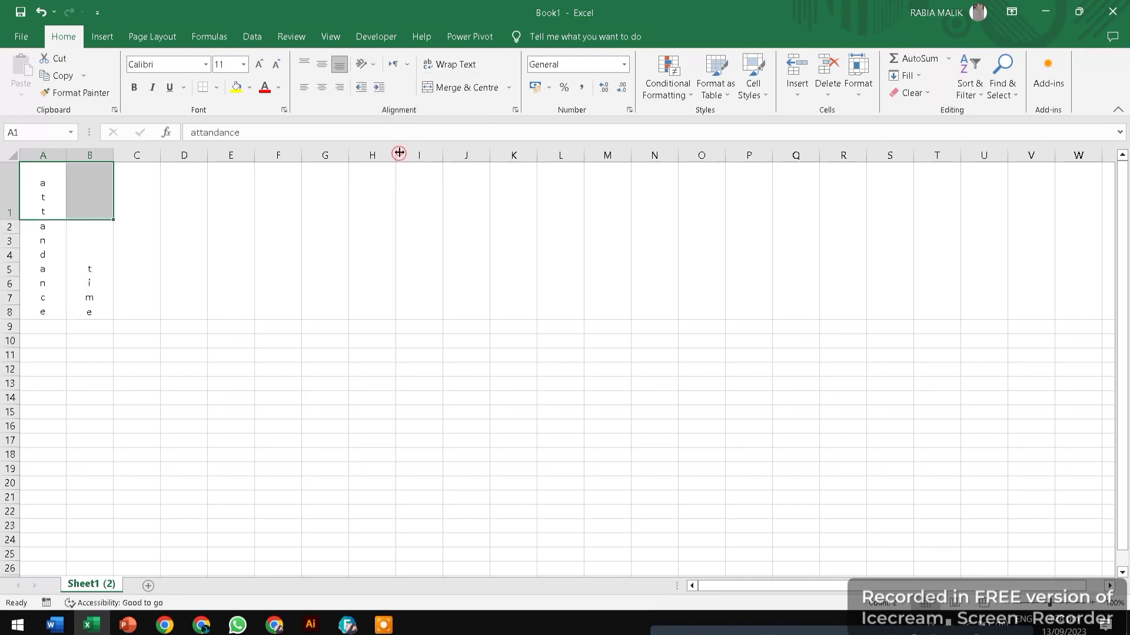
Open the cell alignment format settings for the rotated headings in A1:B1.
{"action": "left_click", "coordinate": [379, 69]}
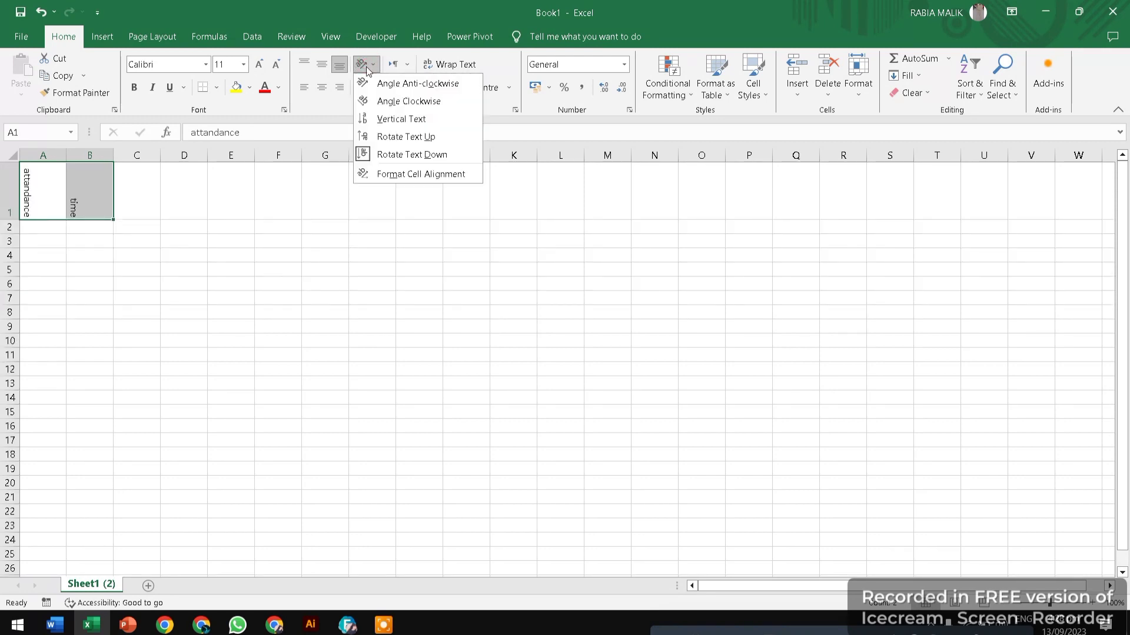
{"action": "left_click", "coordinate": [395, 176]}
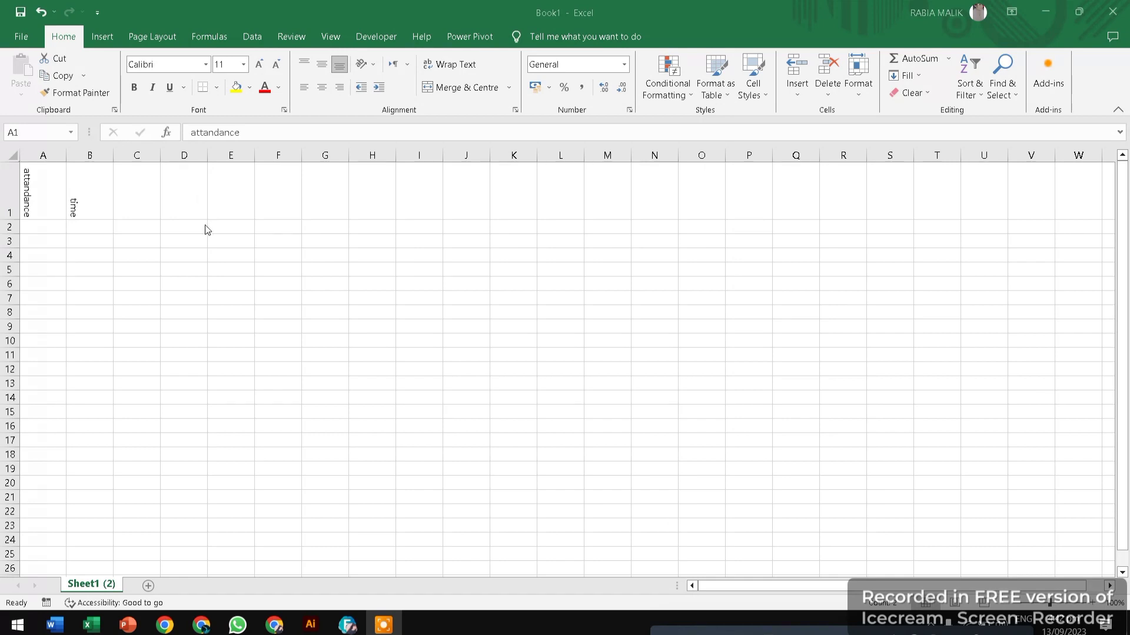
{"action": "left_click", "coordinate": [94, 199]}
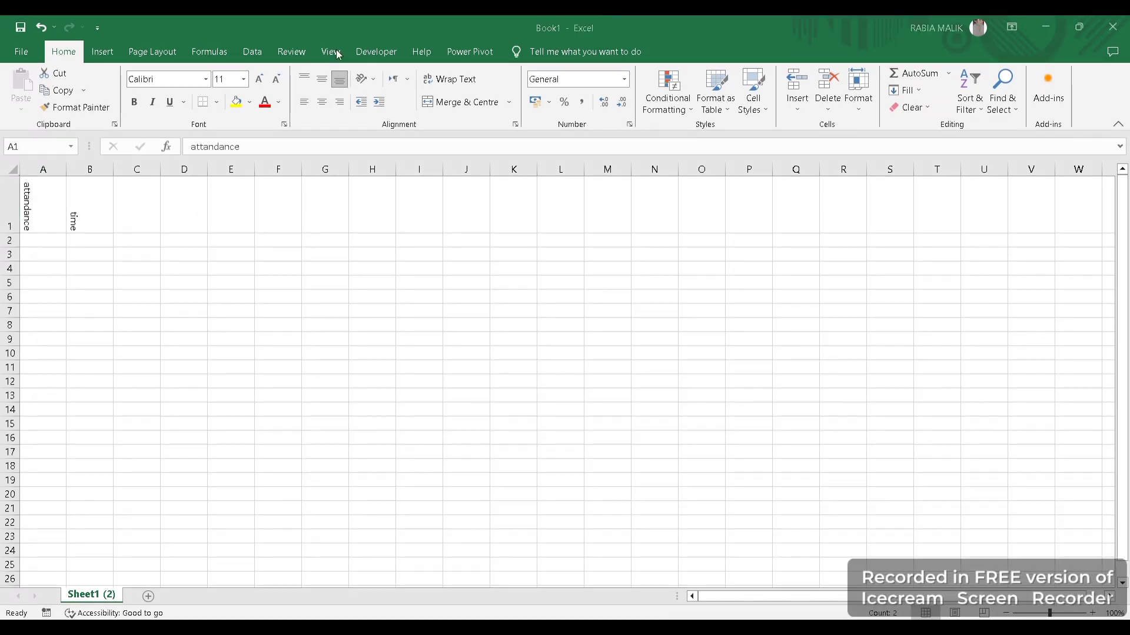
Select A1:C1 and set its text orientation to Angle Anti-clockwise.
{"action": "left_click", "coordinate": [14, 183]}
{"action": "key", "text": "shift+Right"}
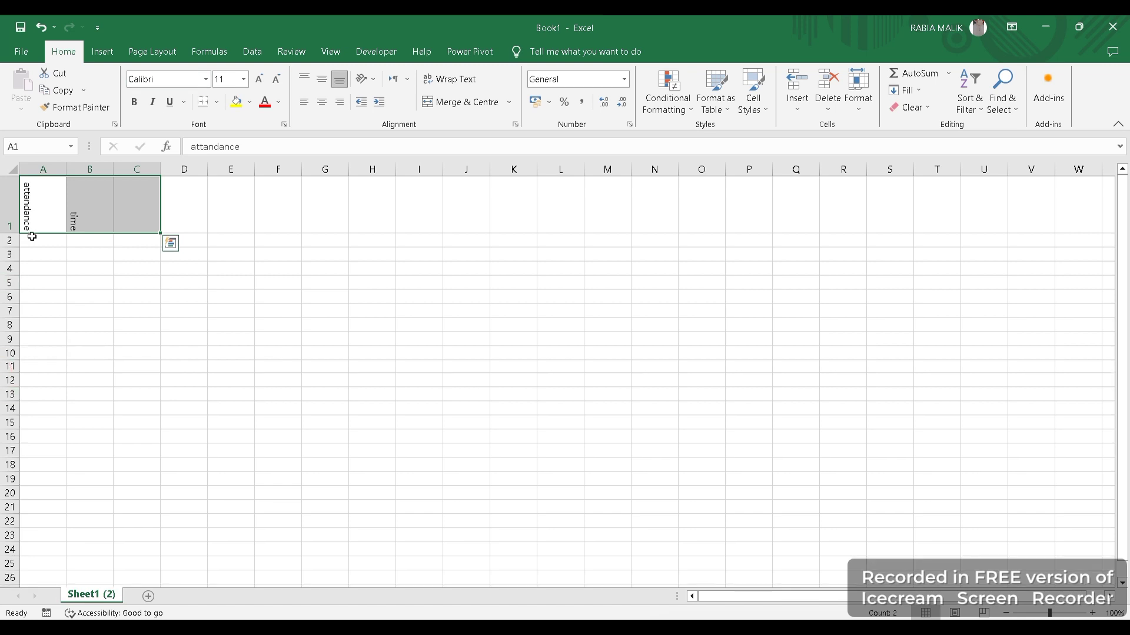
{"action": "left_click", "coordinate": [364, 79]}
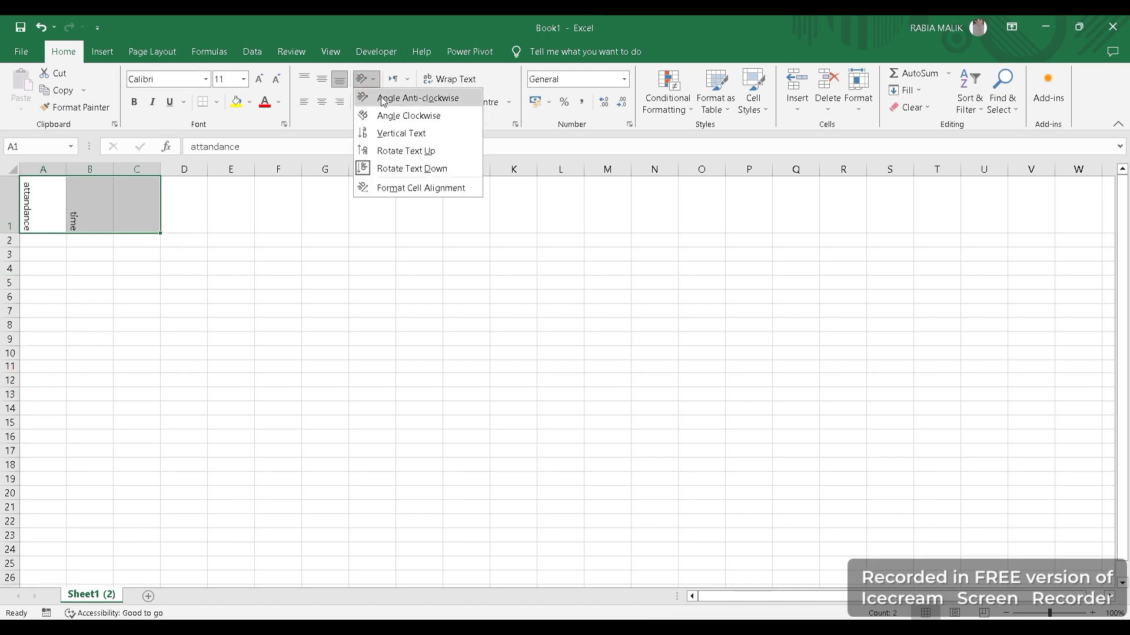
{"action": "left_click", "coordinate": [383, 100]}
Switch the text orientation of A1:C1 to vertical text, then to Angle Clockwise.
{"action": "left_click", "coordinate": [370, 79]}
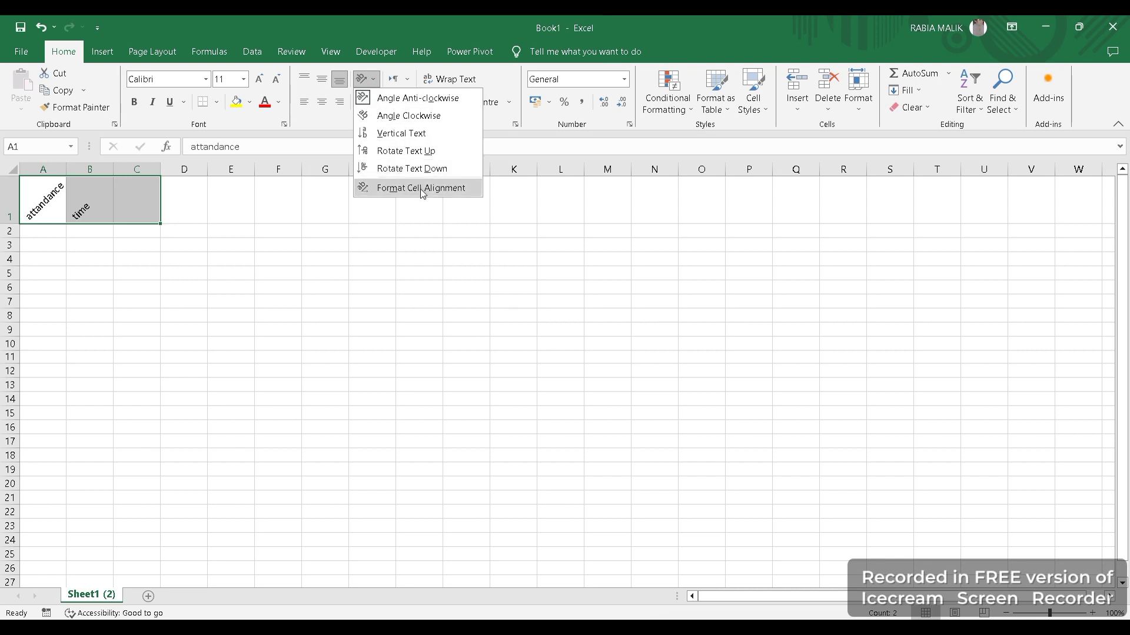
{"action": "left_click", "coordinate": [424, 133]}
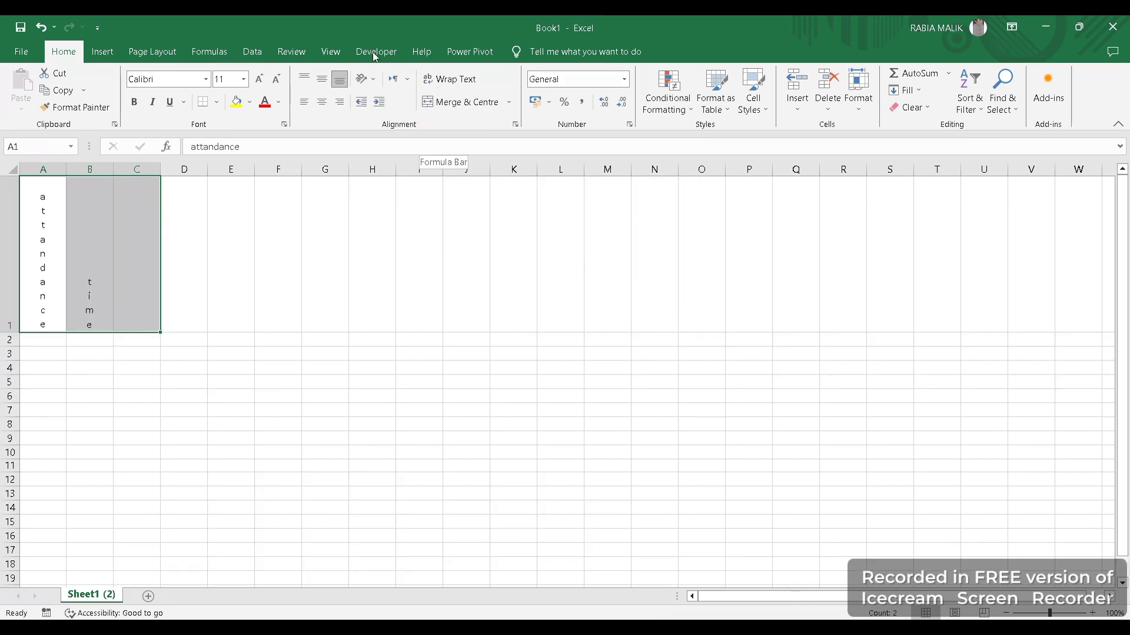
{"action": "left_click", "coordinate": [368, 78]}
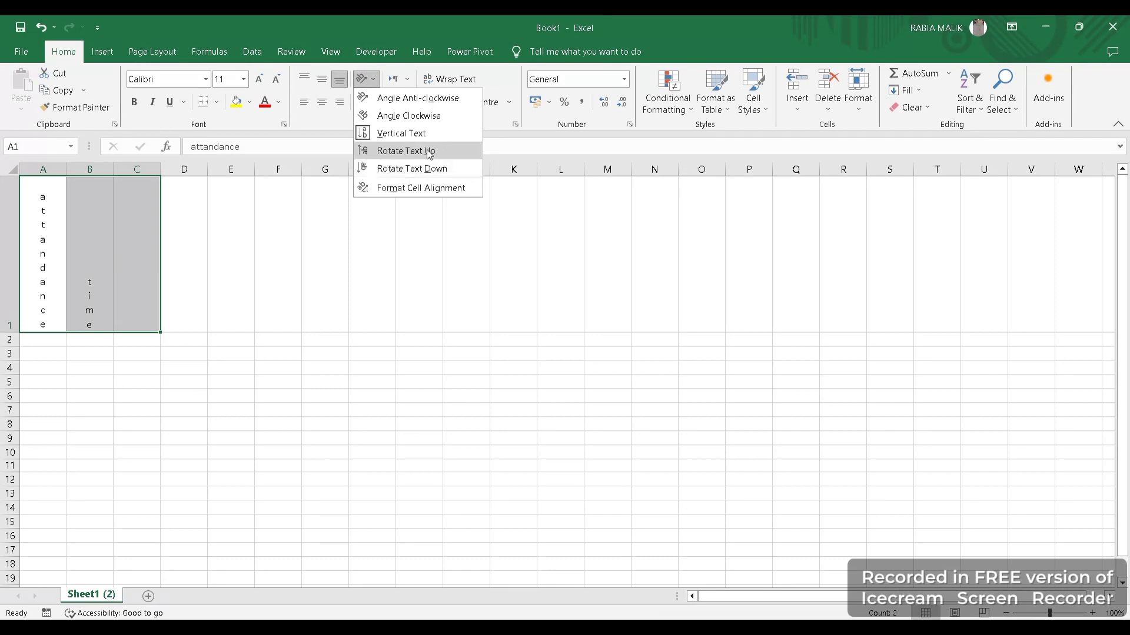
{"action": "left_click", "coordinate": [422, 115]}
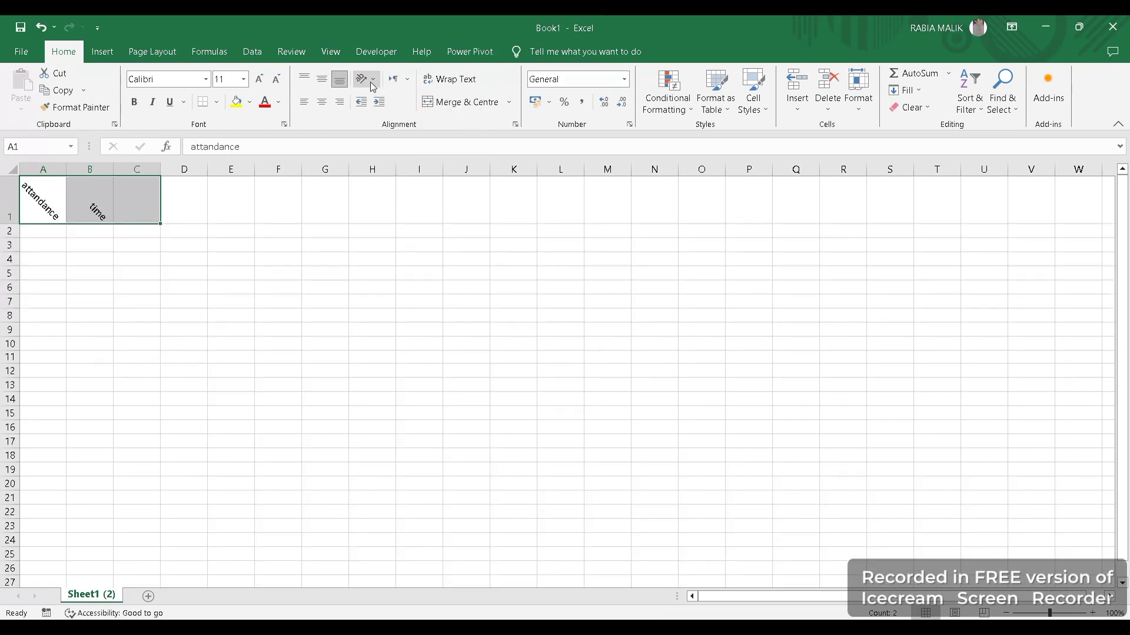
In the cell format settings for A1:C1, enter an indent of 90, choose another horizontal alignment and apply the changes.
{"action": "left_click", "coordinate": [367, 79]}
{"action": "left_click", "coordinate": [404, 186]}
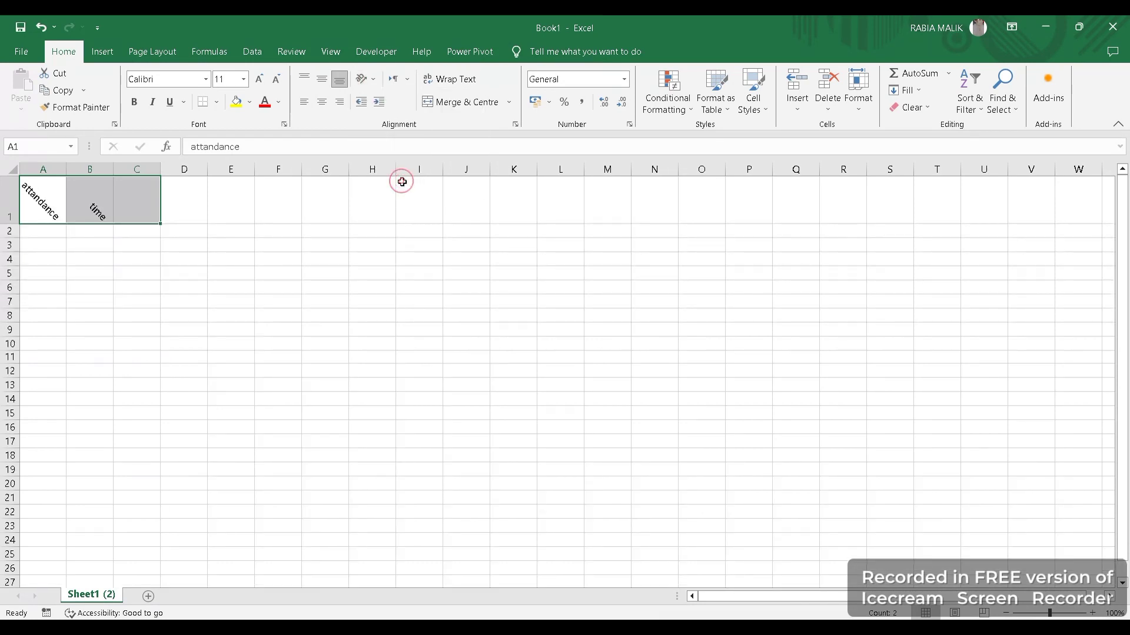
{"action": "left_click", "coordinate": [475, 150]}
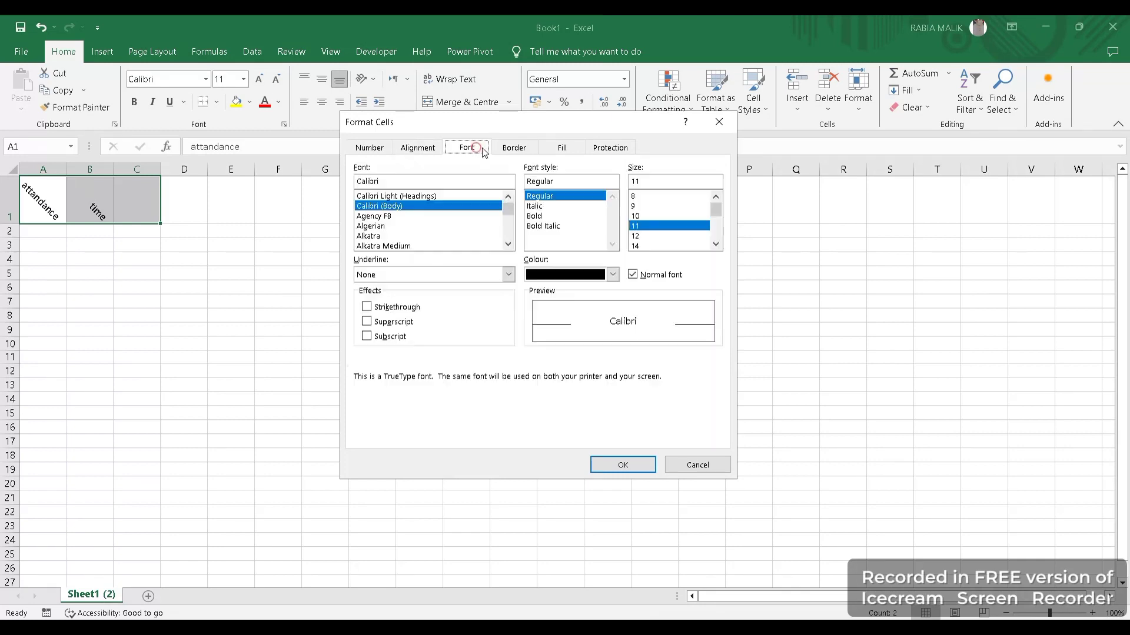
{"action": "left_click", "coordinate": [511, 148]}
{"action": "left_click", "coordinate": [416, 152]}
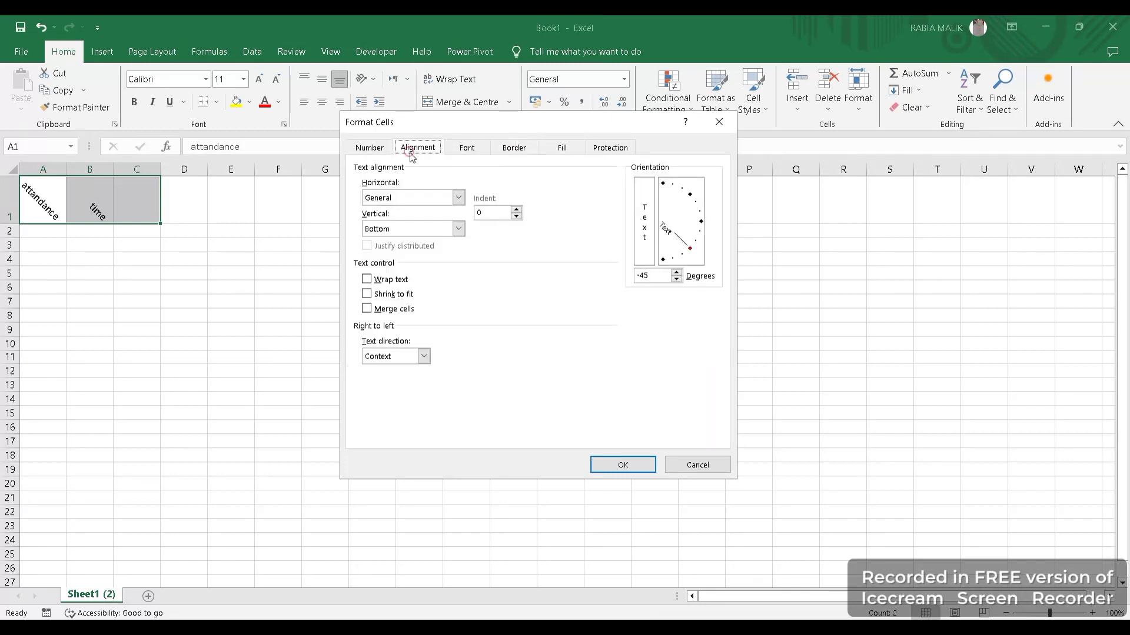
{"action": "left_click", "coordinate": [487, 212]}
{"action": "key", "text": "BackSpace"}
{"action": "left_click", "coordinate": [413, 197]}
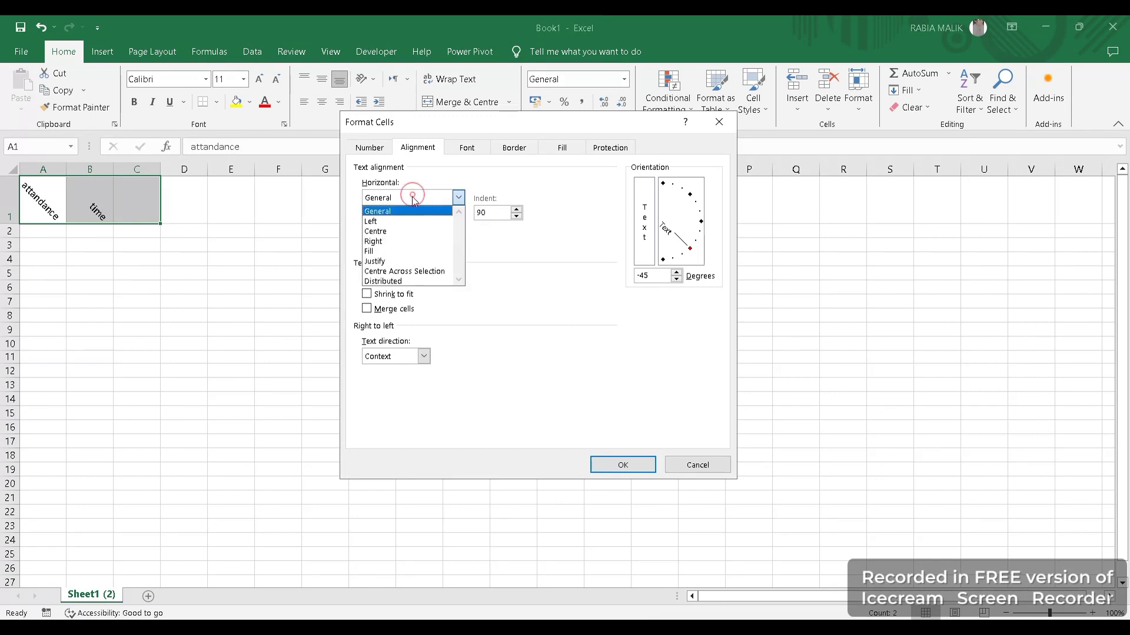
{"action": "left_click", "coordinate": [421, 274]}
{"action": "left_click", "coordinate": [617, 464]}
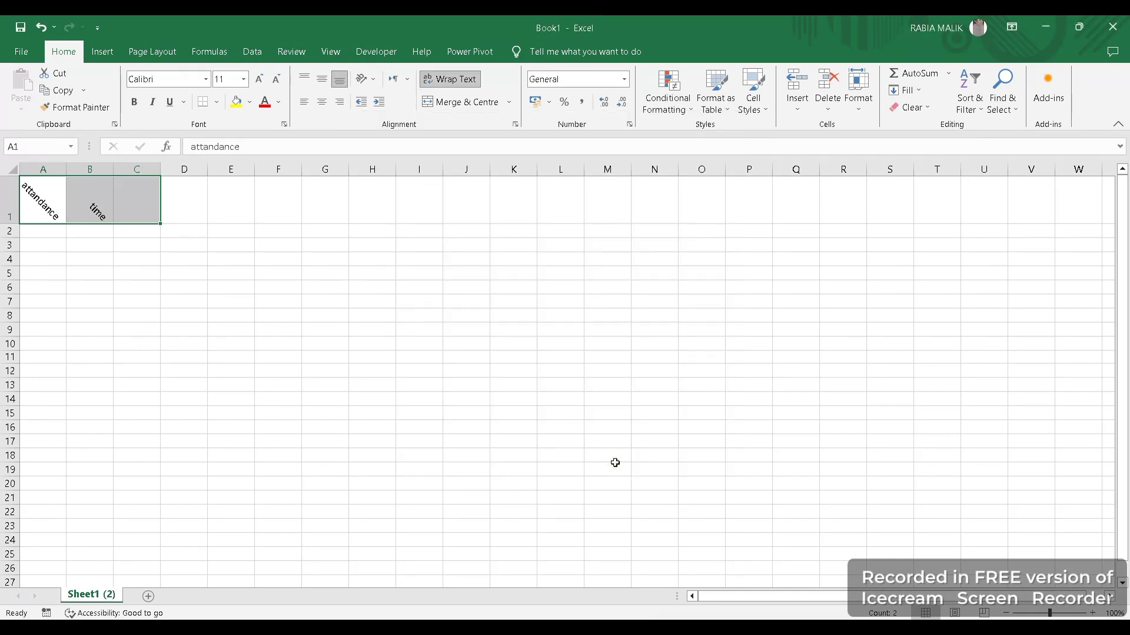
{"action": "left_click", "coordinate": [274, 327]}
Undo the alignment and orientation changes on the headings as well as the "time" entry in B1.
{"action": "left_click", "coordinate": [48, 215]}
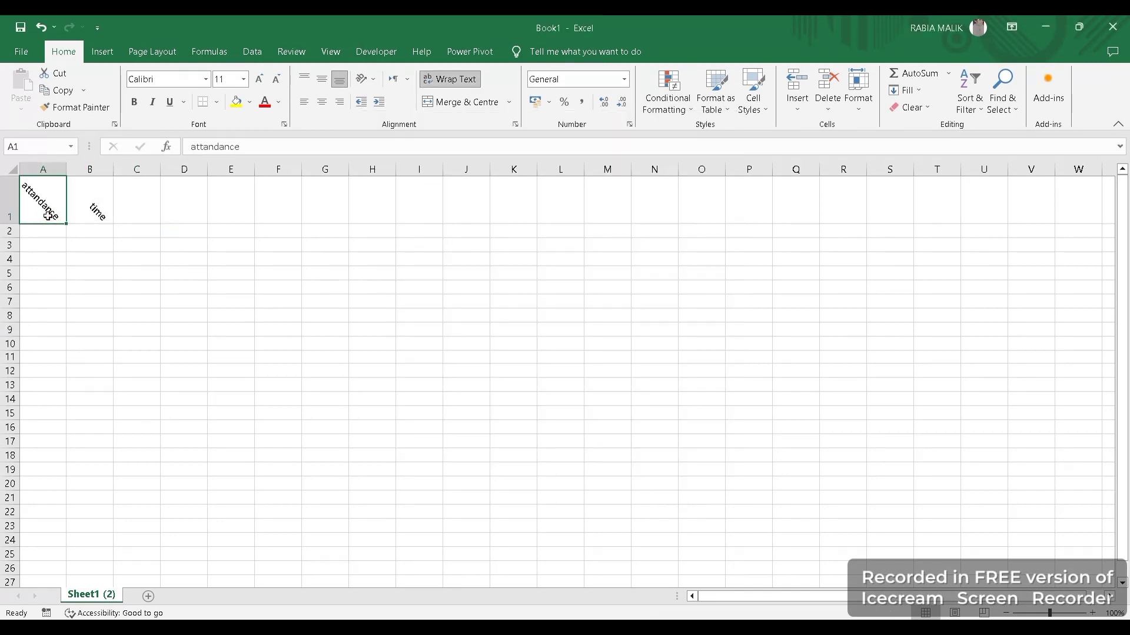
{"action": "key", "text": "ctrl+z"}
{"action": "key", "text": "ctrl+z"}
{"action": "key", "text": "ctrl+z"}
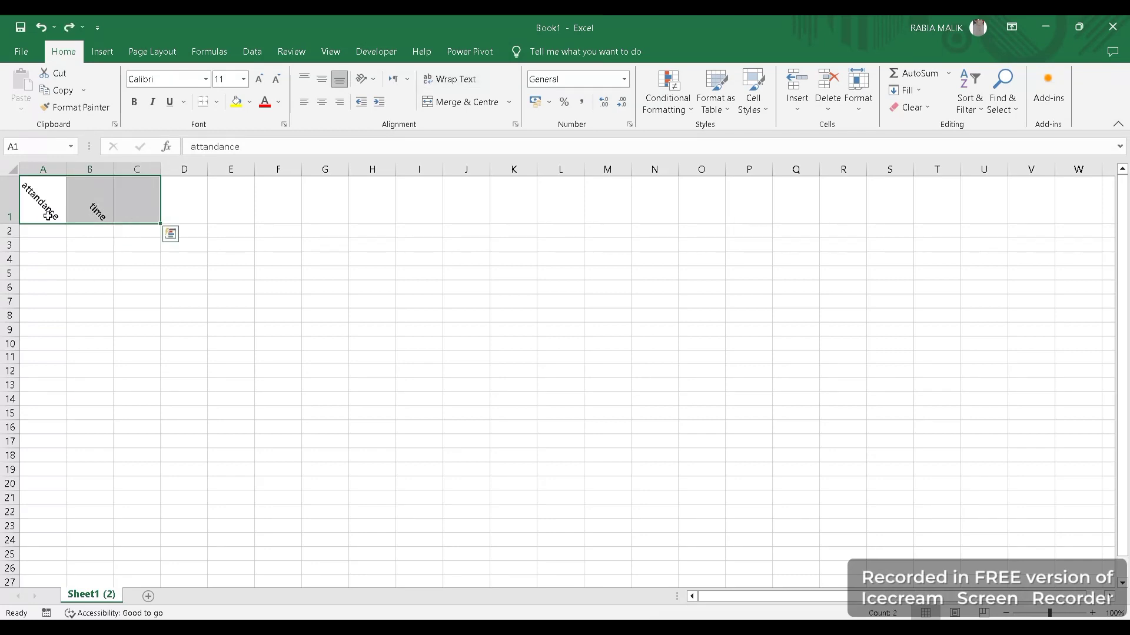
{"action": "key", "text": "ctrl+z"}
{"action": "key", "text": "ctrl+z"}
{"action": "key", "text": "ctrl+z"}
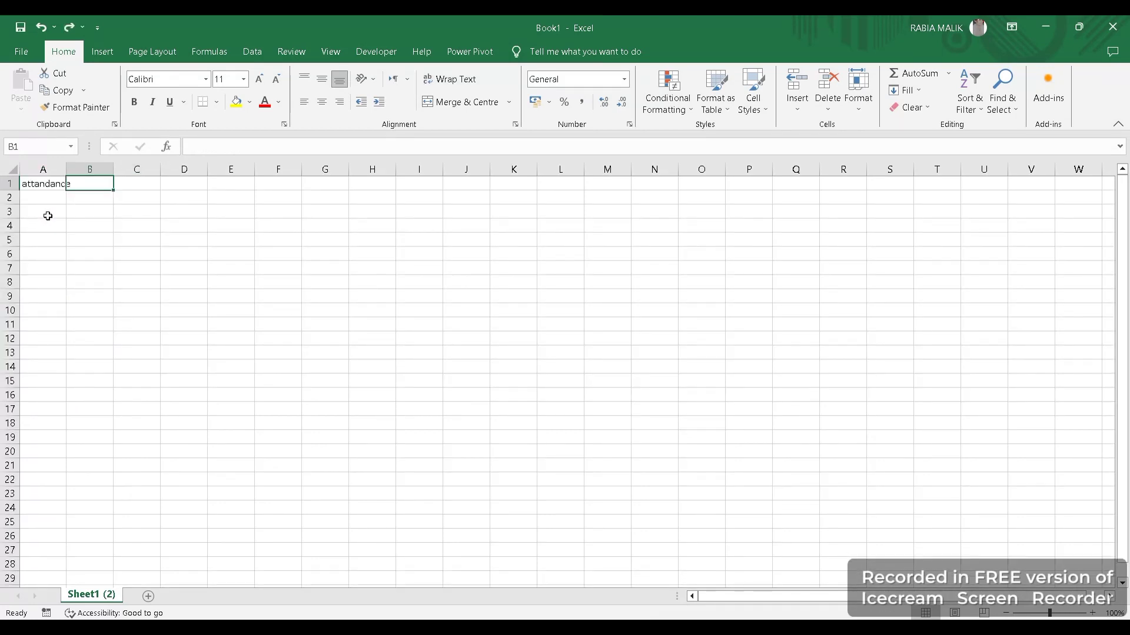
Set the text direction of the A1 heading to Right-to-Left, and switch it back to its original direction.
{"action": "left_click", "coordinate": [48, 215]}
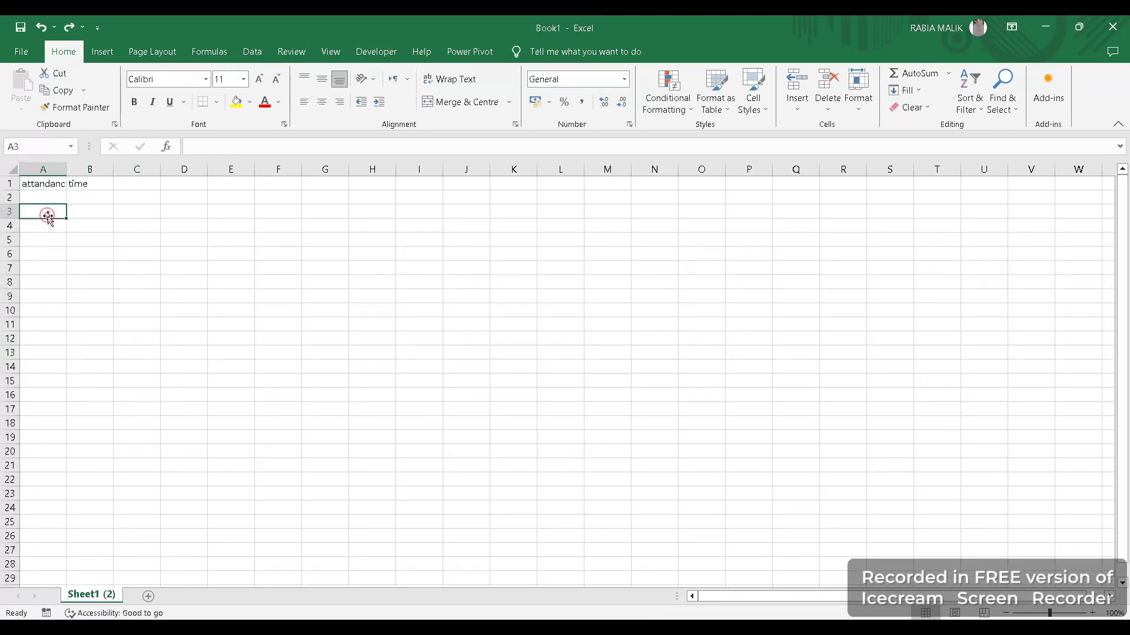
{"action": "left_click", "coordinate": [35, 186]}
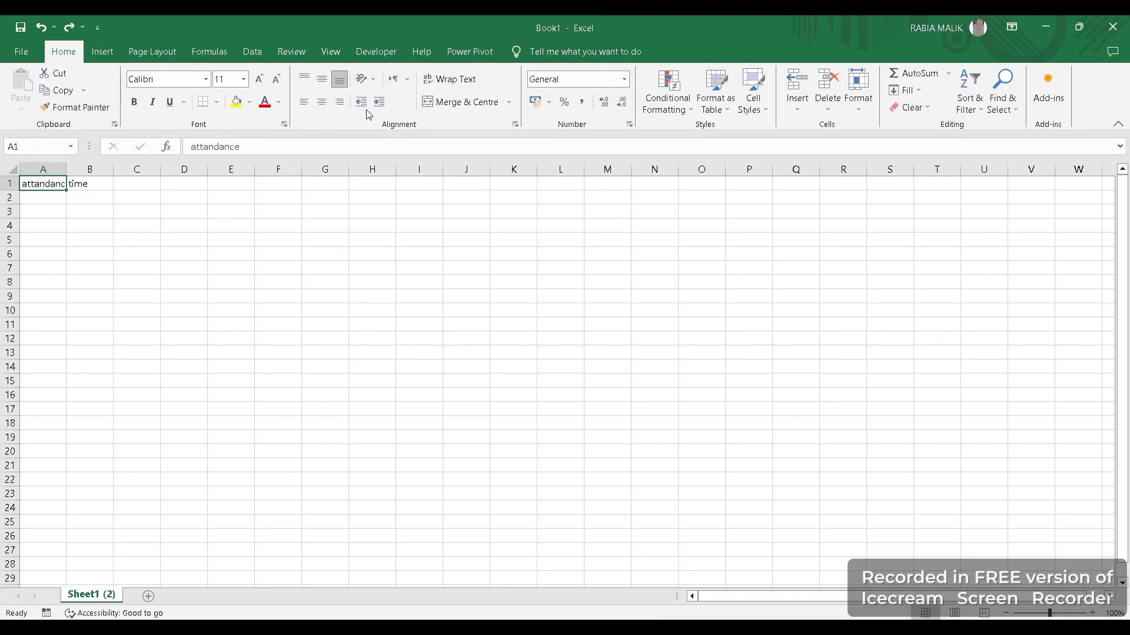
{"action": "left_click", "coordinate": [402, 80]}
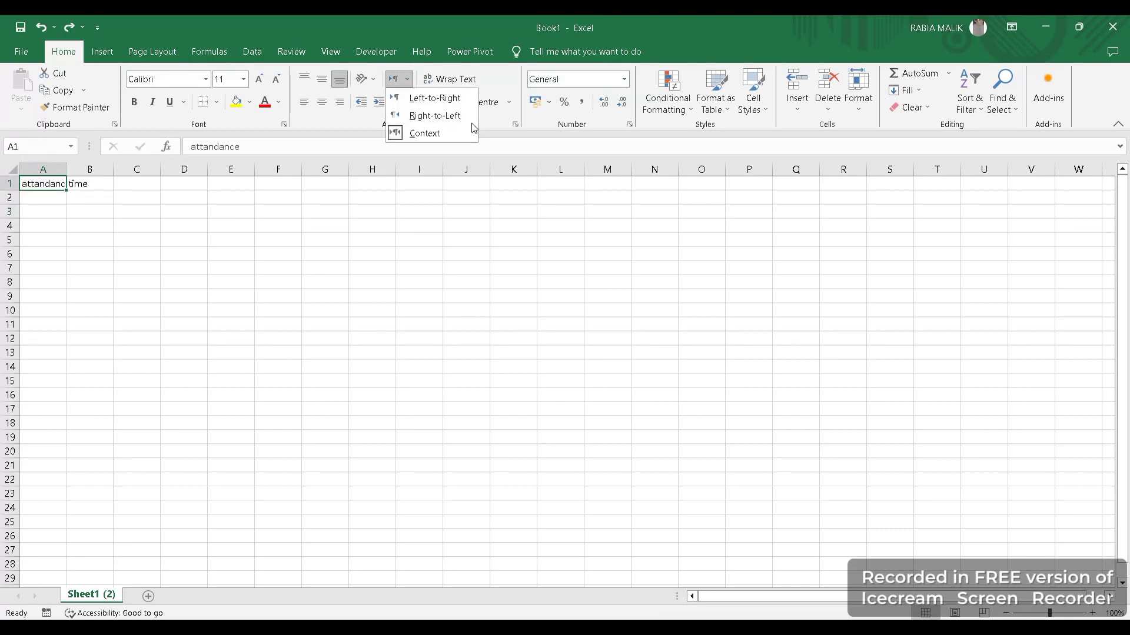
{"action": "left_click", "coordinate": [437, 116]}
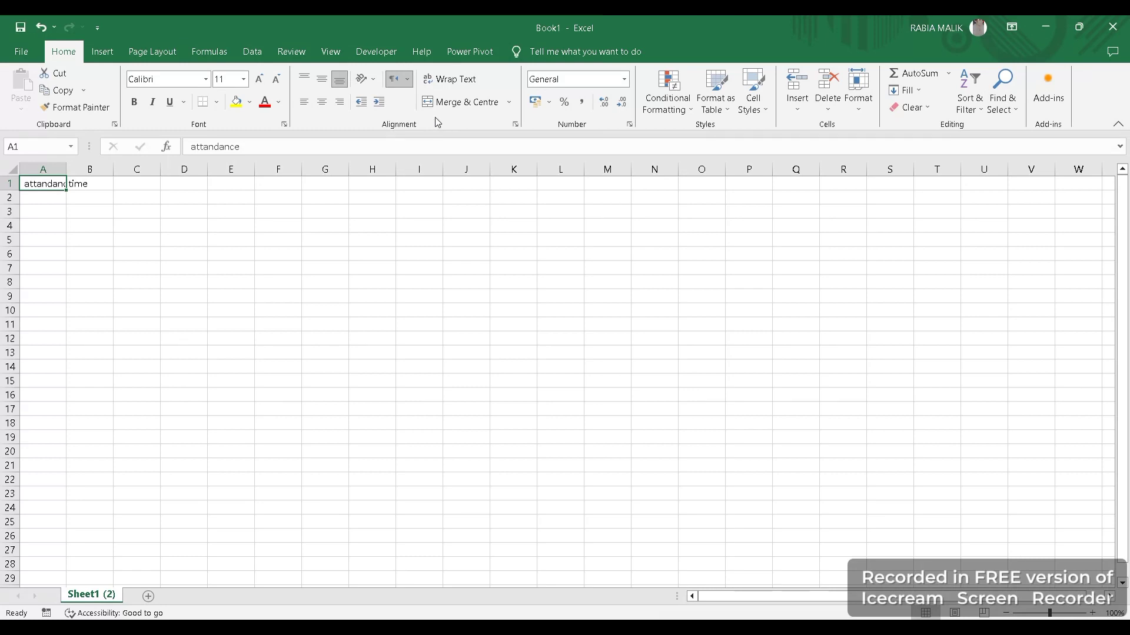
{"action": "left_click", "coordinate": [406, 79]}
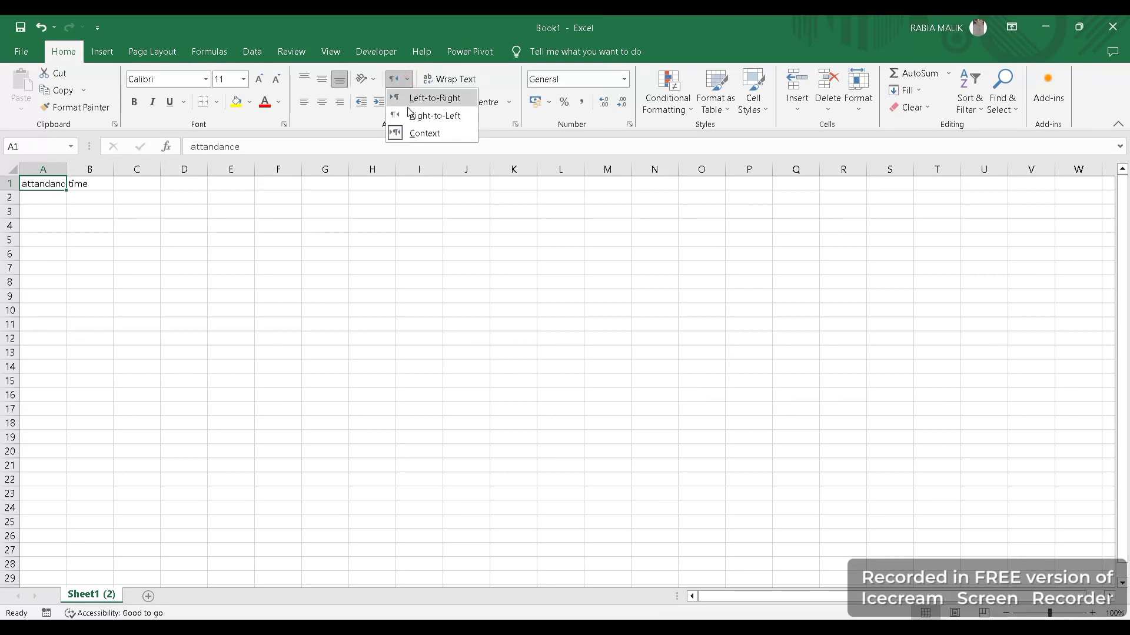
{"action": "left_click", "coordinate": [409, 105]}
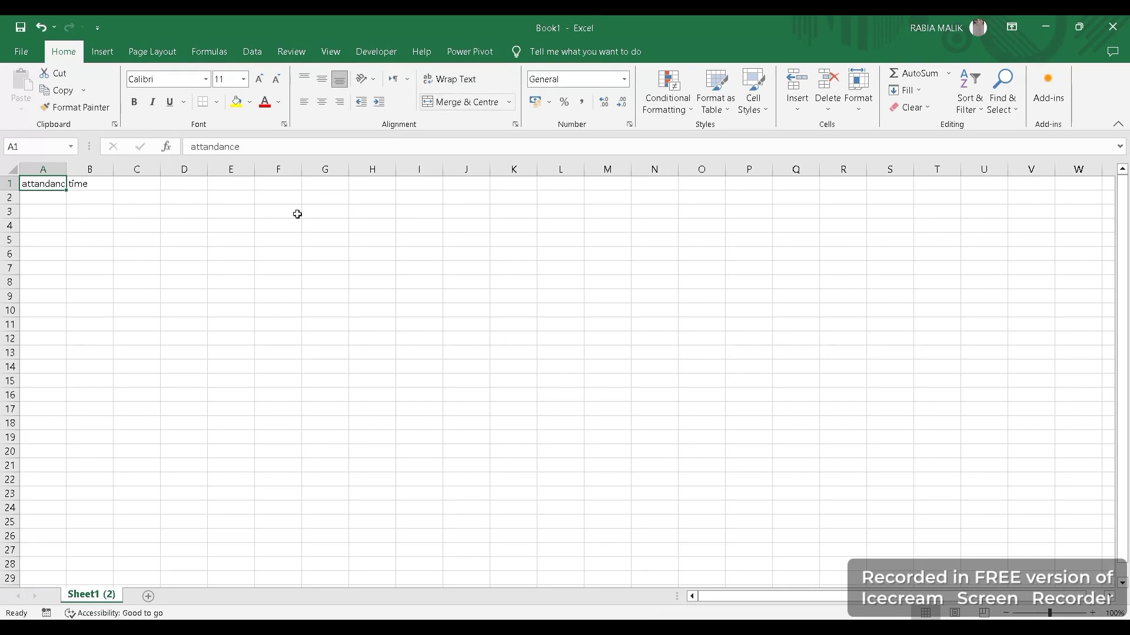
Enter "hello" in cell D2 and "hye" in cell E2.
{"action": "left_click", "coordinate": [220, 280]}
{"action": "left_click", "coordinate": [172, 199]}
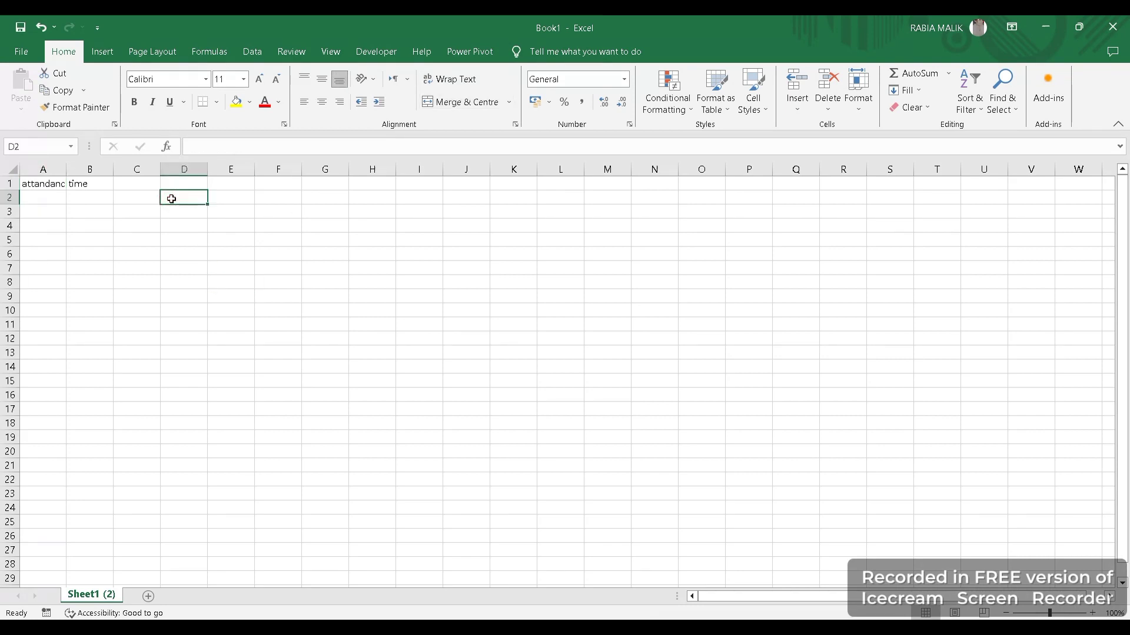
{"action": "left_click_drag", "start_coordinate": [172, 198], "coordinate": [230, 197]}
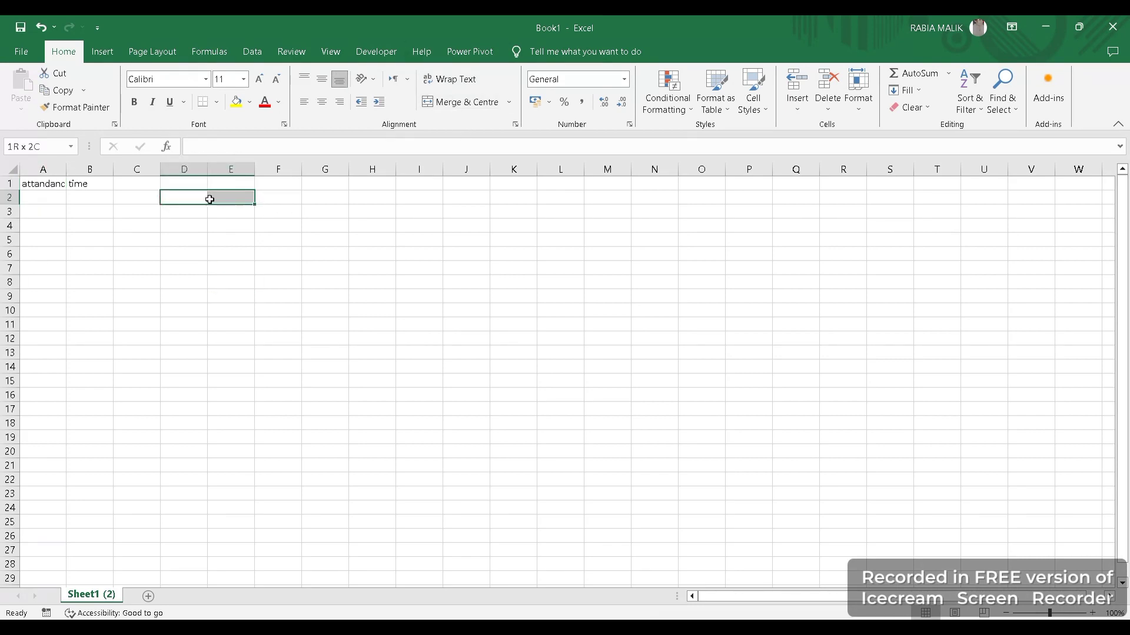
{"action": "left_click", "coordinate": [191, 200]}
{"action": "type", "text": "hel"}
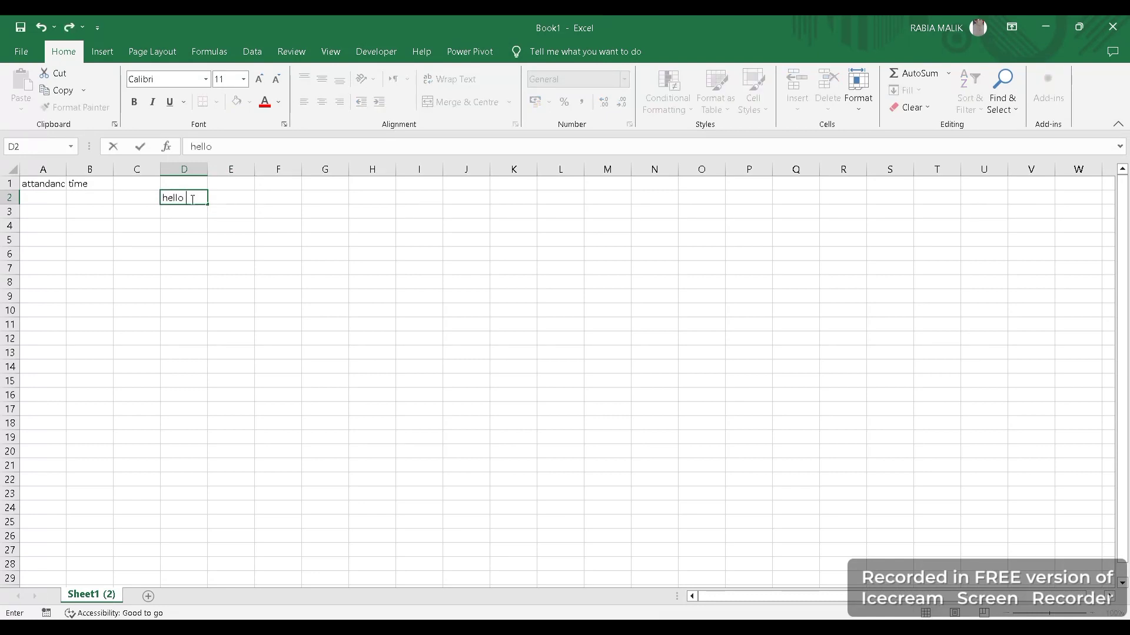
{"action": "type", "text": "lo"}
{"action": "left_click", "coordinate": [237, 197]}
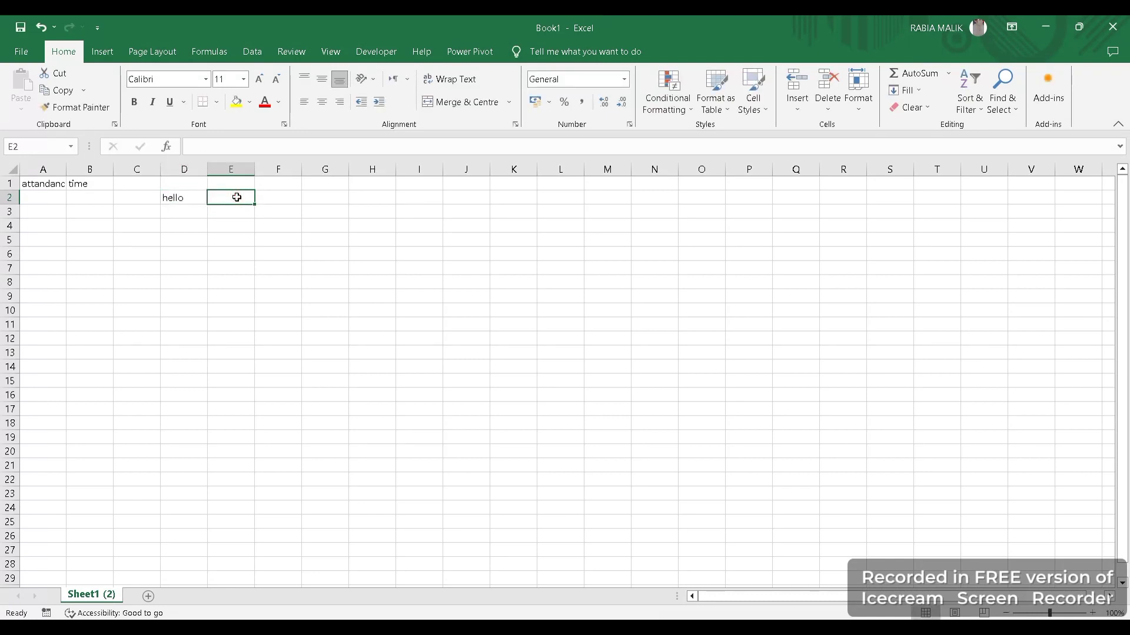
{"action": "type", "text": "h"}
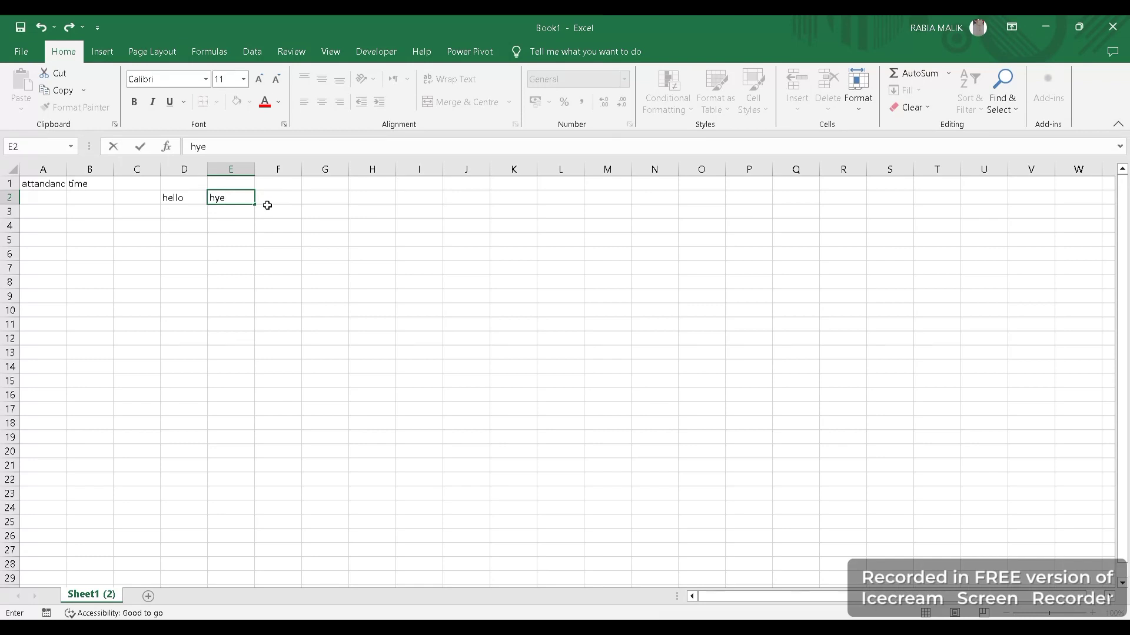
{"action": "type", "text": "ye"}
{"action": "left_click", "coordinate": [290, 197]}
{"action": "left_click", "coordinate": [170, 197]}
{"action": "left_click", "coordinate": [227, 196]}
{"action": "left_click", "coordinate": [167, 197]}
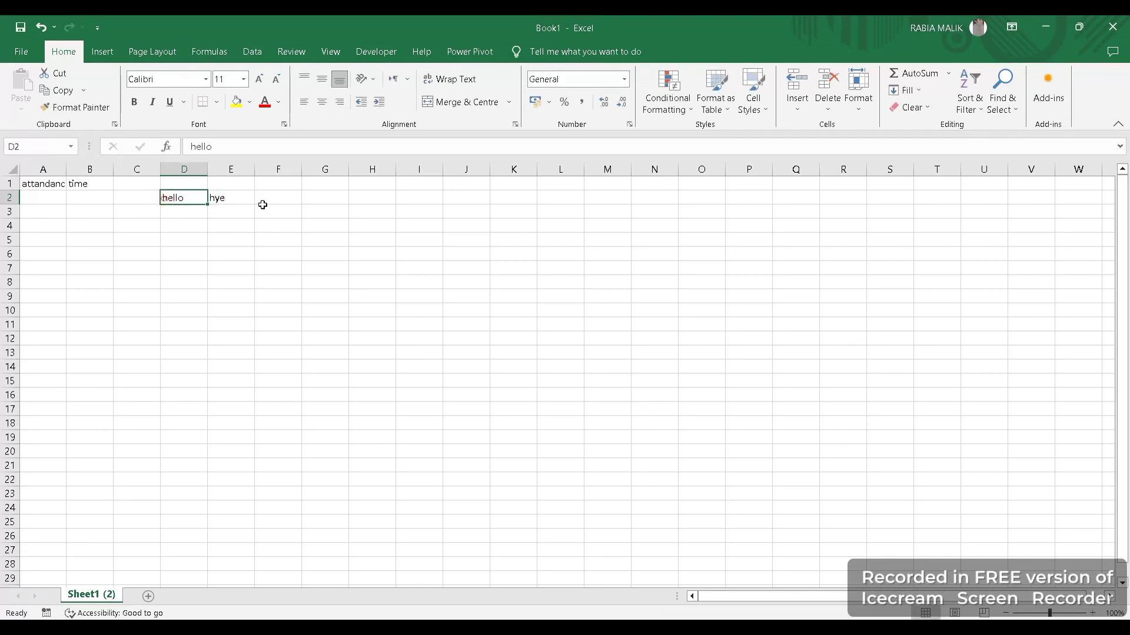
{"action": "left_click", "coordinate": [232, 197]}
{"action": "left_click_drag", "start_coordinate": [184, 225], "coordinate": [182, 239]}
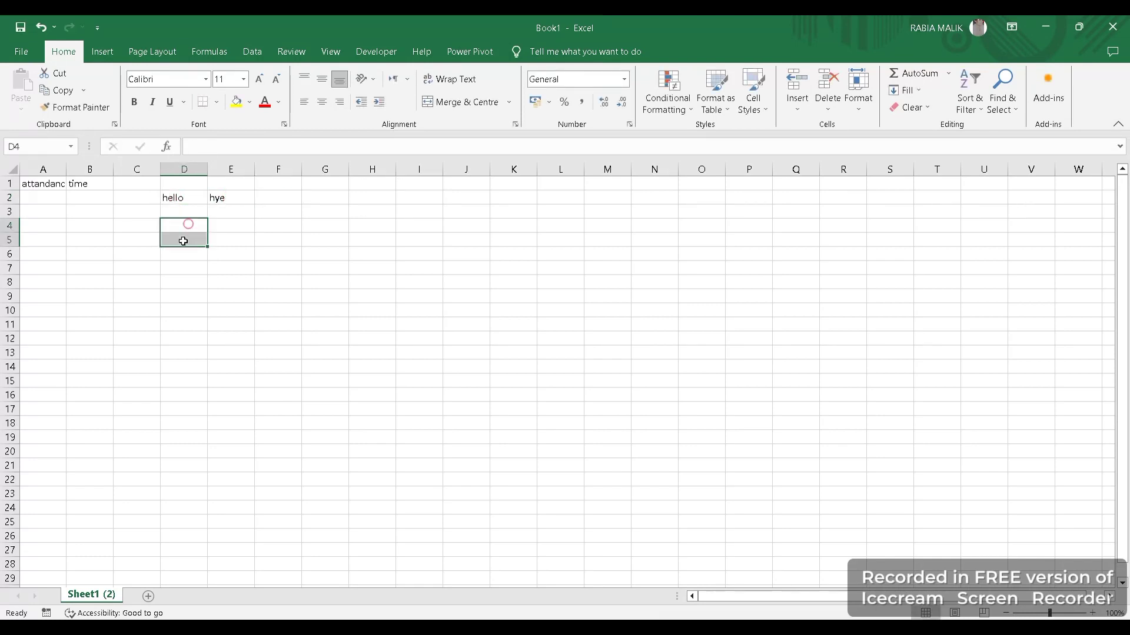
{"action": "left_click_drag", "start_coordinate": [277, 235], "coordinate": [274, 225]}
Merge and centre D2:E2, accepting that only the upper-left value is kept.
{"action": "left_click", "coordinate": [173, 198]}
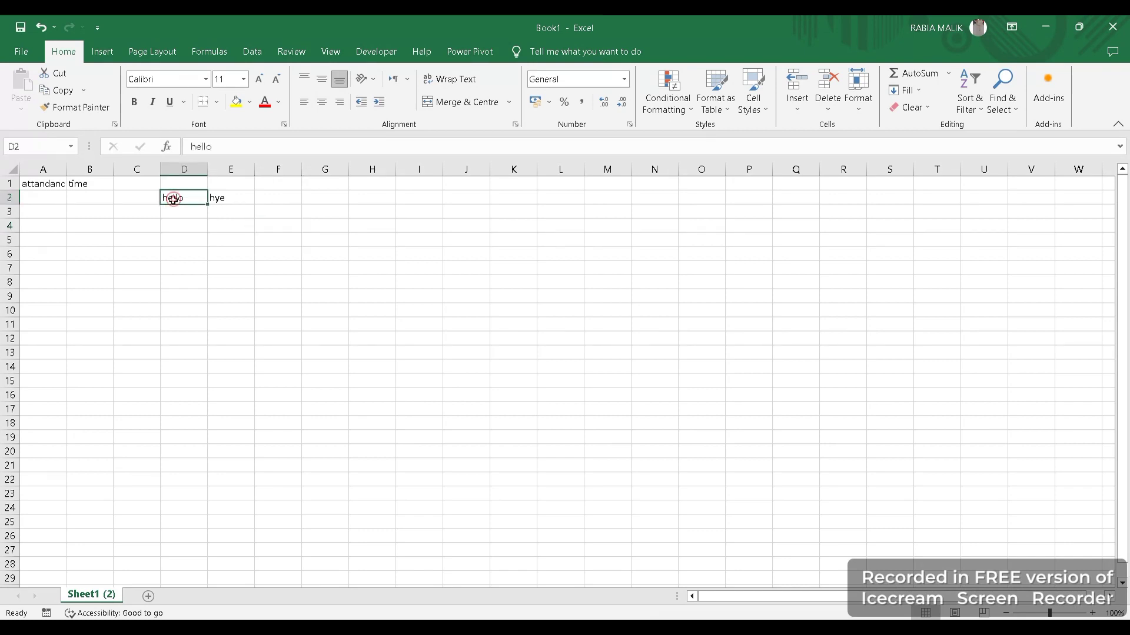
{"action": "left_click_drag", "start_coordinate": [173, 199], "coordinate": [227, 199]}
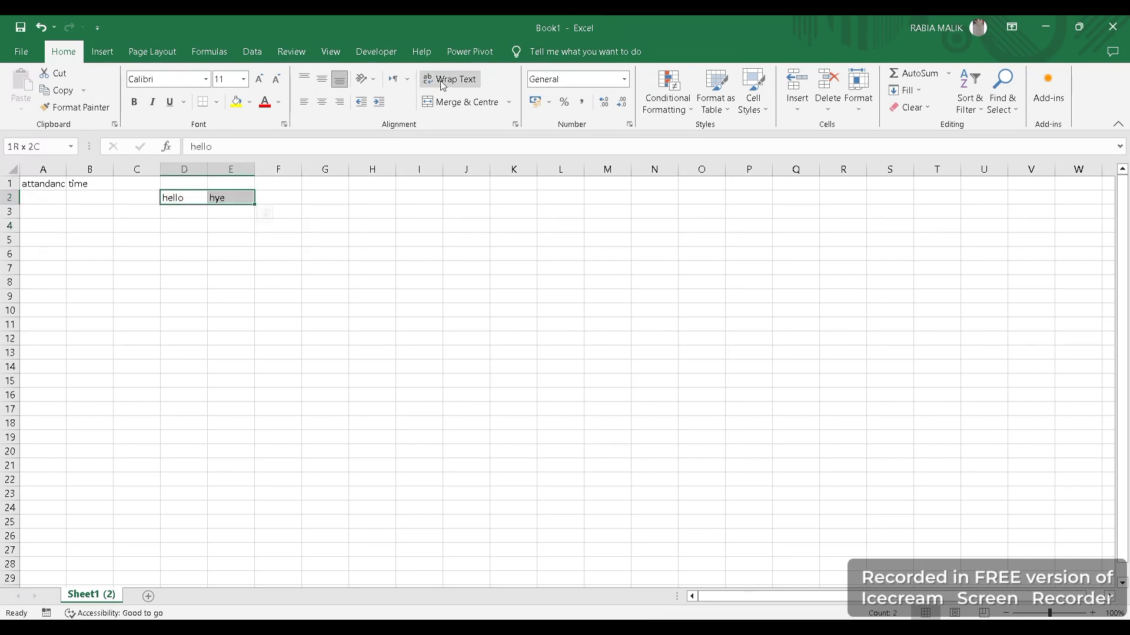
{"action": "left_click", "coordinate": [443, 101]}
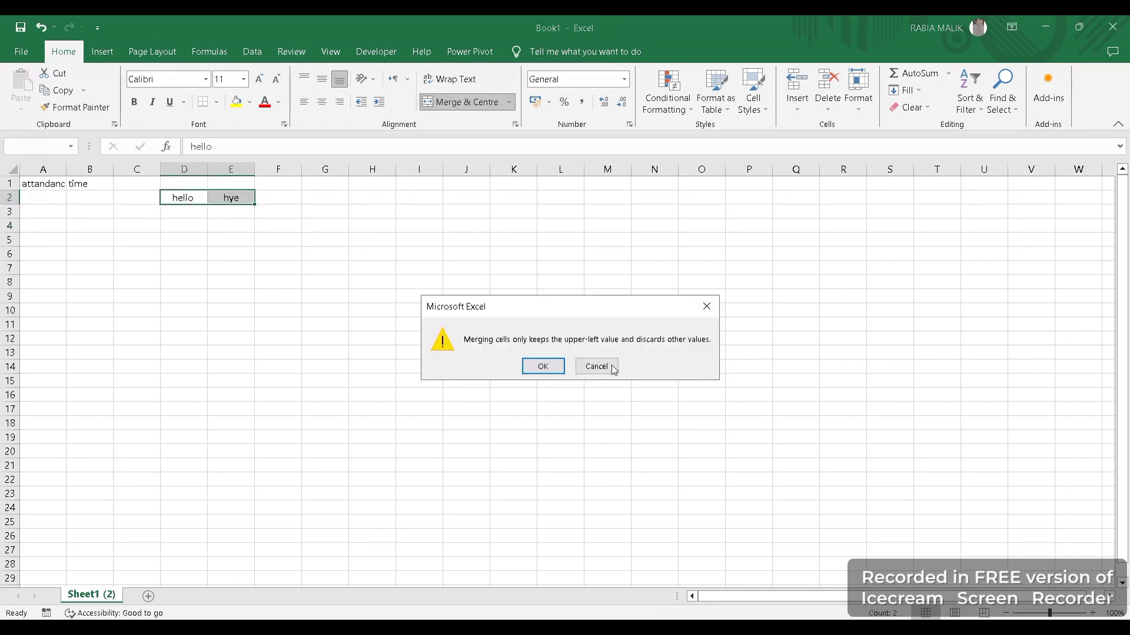
{"action": "left_click", "coordinate": [556, 365]}
{"action": "left_click", "coordinate": [254, 240]}
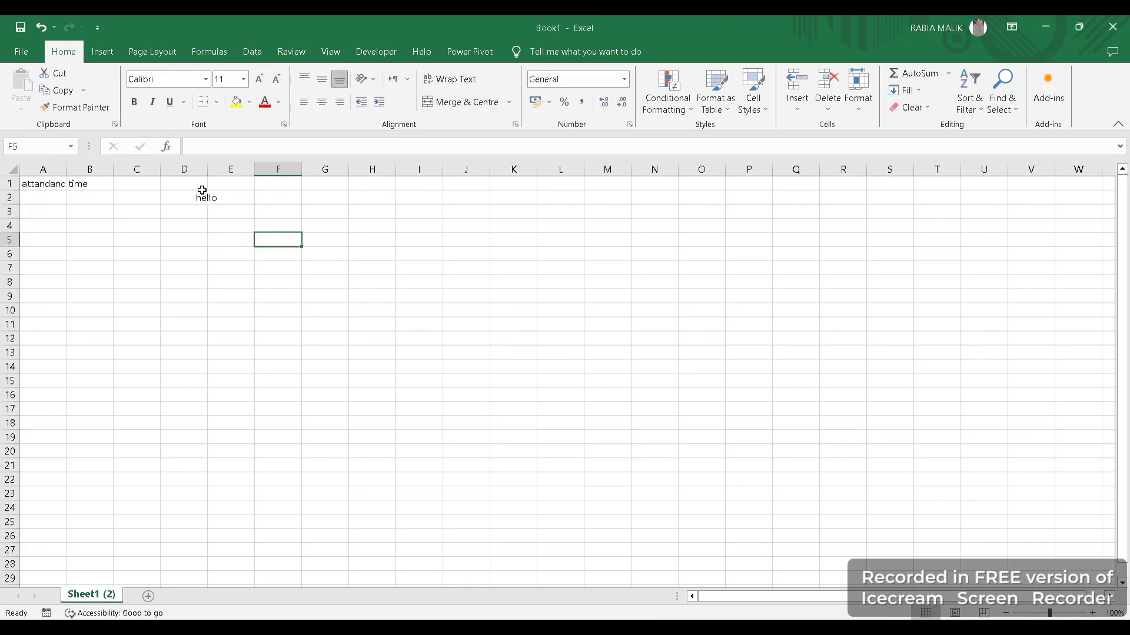
Replace the text in the merged D2:E2 cell with "hello my name is" followed by a sample first name.
{"action": "left_click", "coordinate": [230, 209]}
{"action": "left_click", "coordinate": [230, 200]}
{"action": "key", "text": "BackSpace"}
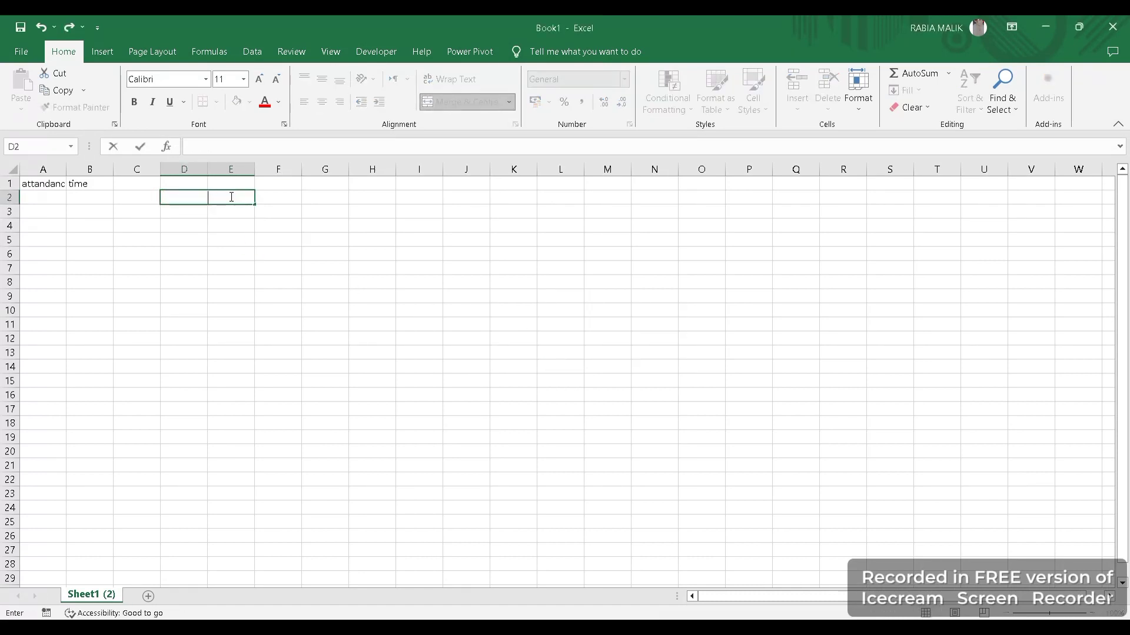
{"action": "type", "text": "hello my name is john"}
{"action": "left_click", "coordinate": [219, 223]}
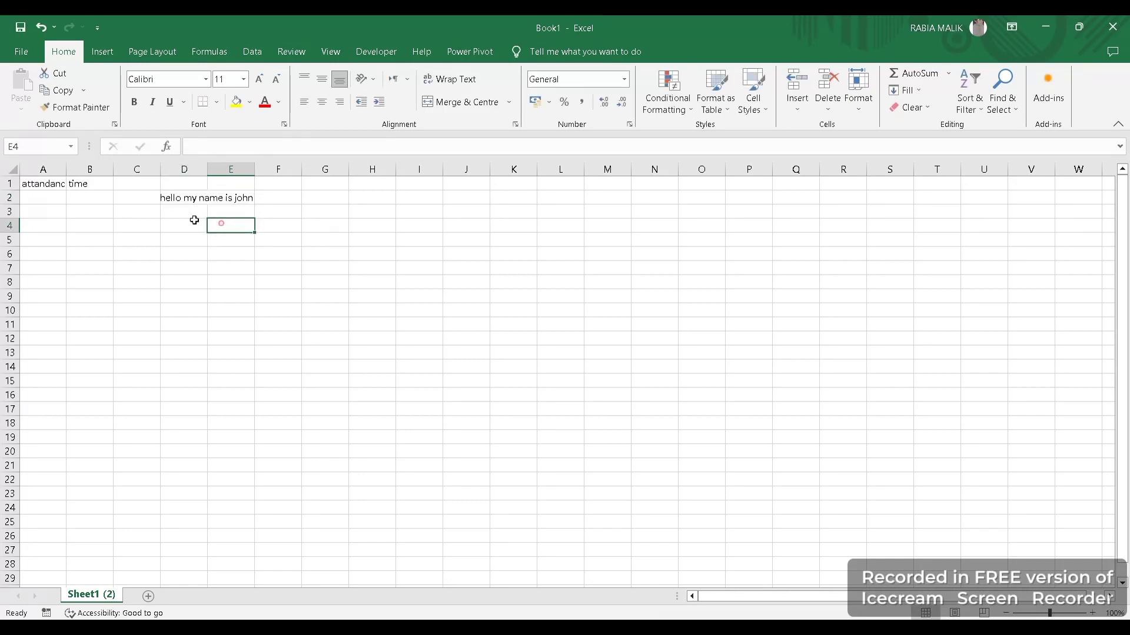
Narrow column C until it is almost hidden, and widen column E so the merged cell's full sentence fits.
{"action": "left_click", "coordinate": [157, 200]}
{"action": "left_click", "coordinate": [189, 196]}
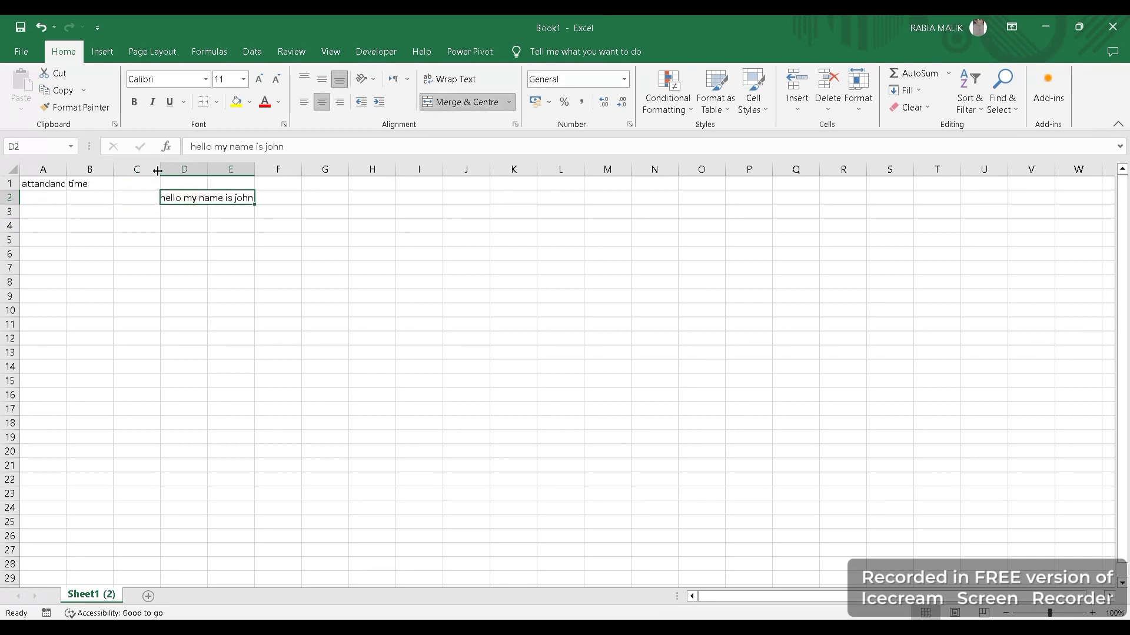
{"action": "left_click_drag", "start_coordinate": [158, 170], "coordinate": [113, 171]}
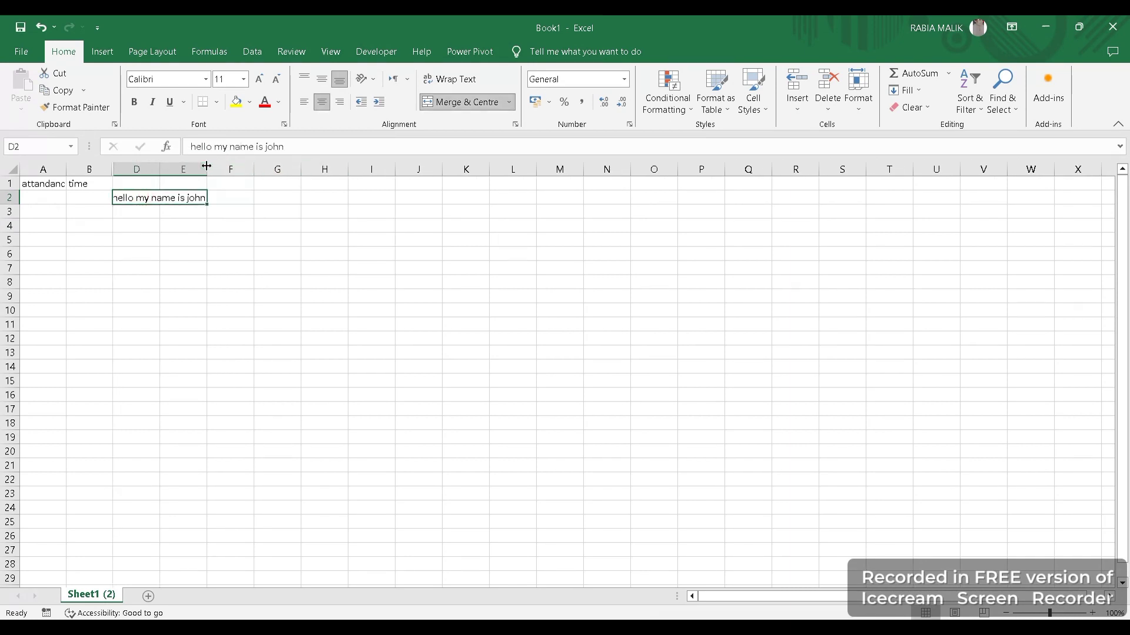
{"action": "left_click_drag", "start_coordinate": [206, 170], "coordinate": [320, 171]}
{"action": "left_click_drag", "start_coordinate": [300, 280], "coordinate": [300, 294]}
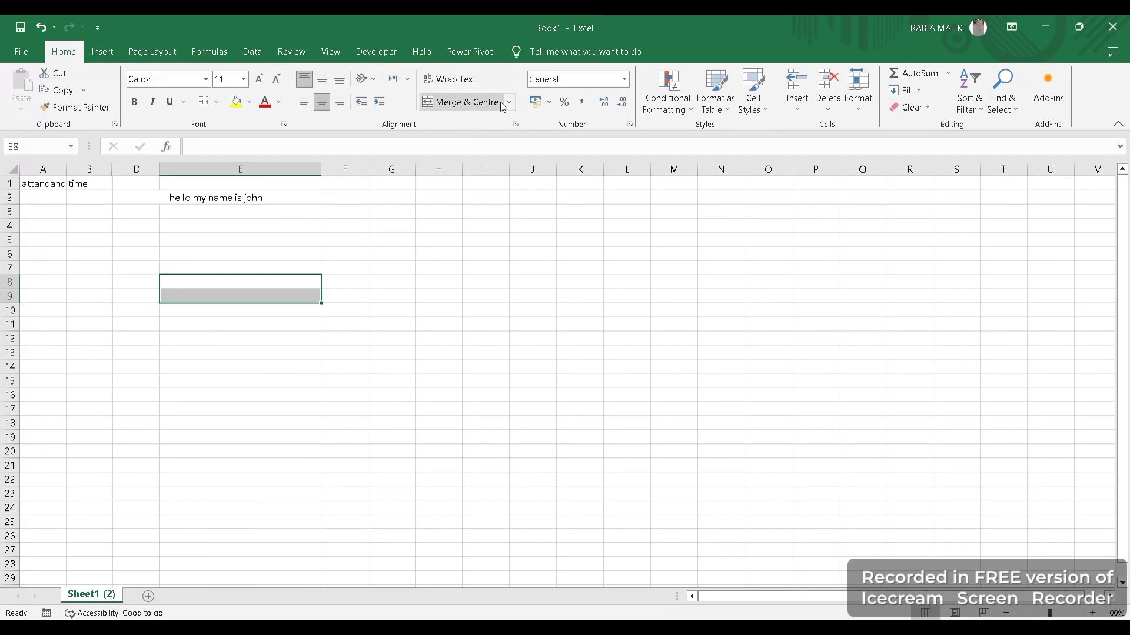
{"action": "left_click", "coordinate": [365, 236]}
Enter the date 10/10/2023 in cell F3, correcting the first mistyped entry, and check the cell's number format.
{"action": "left_click", "coordinate": [349, 207]}
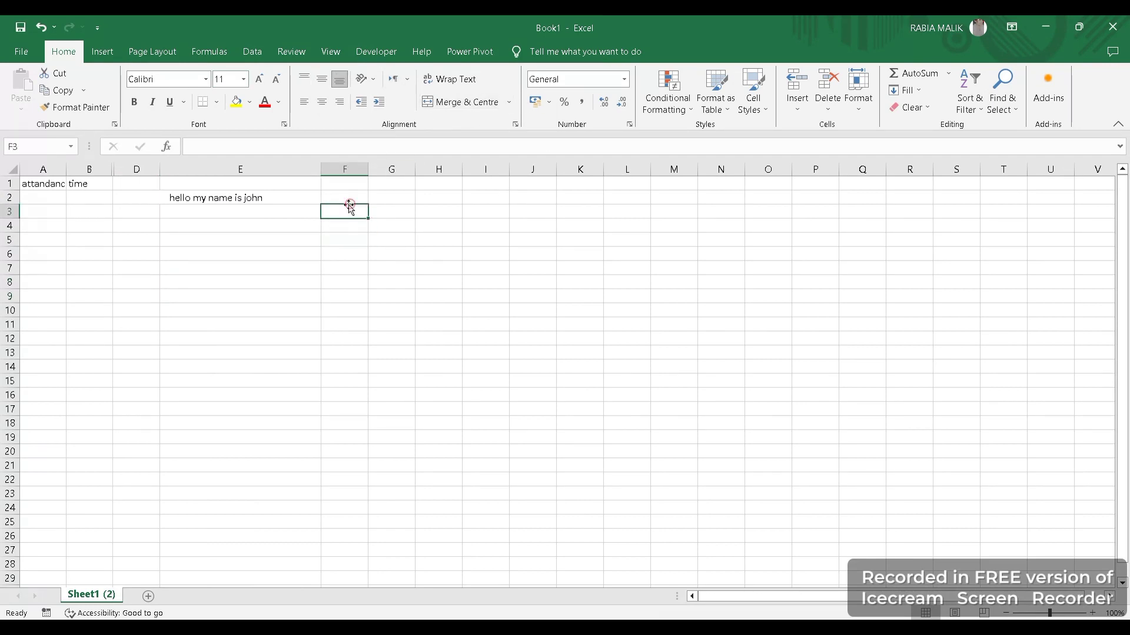
{"action": "type", "text": "10/1-0/2023"}
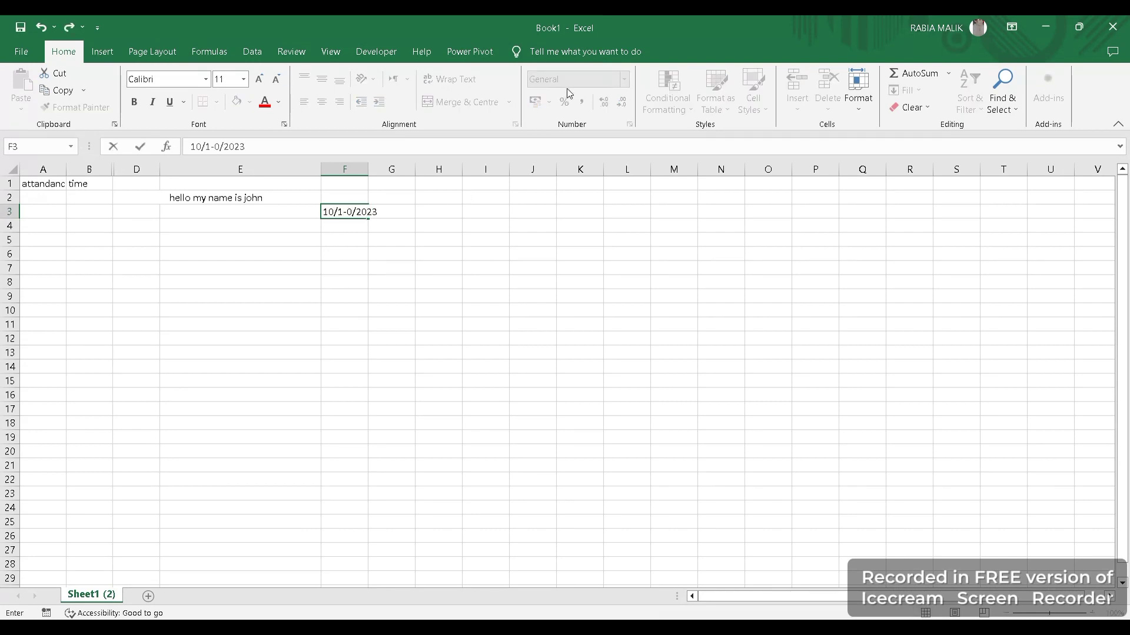
{"action": "left_click", "coordinate": [406, 321]}
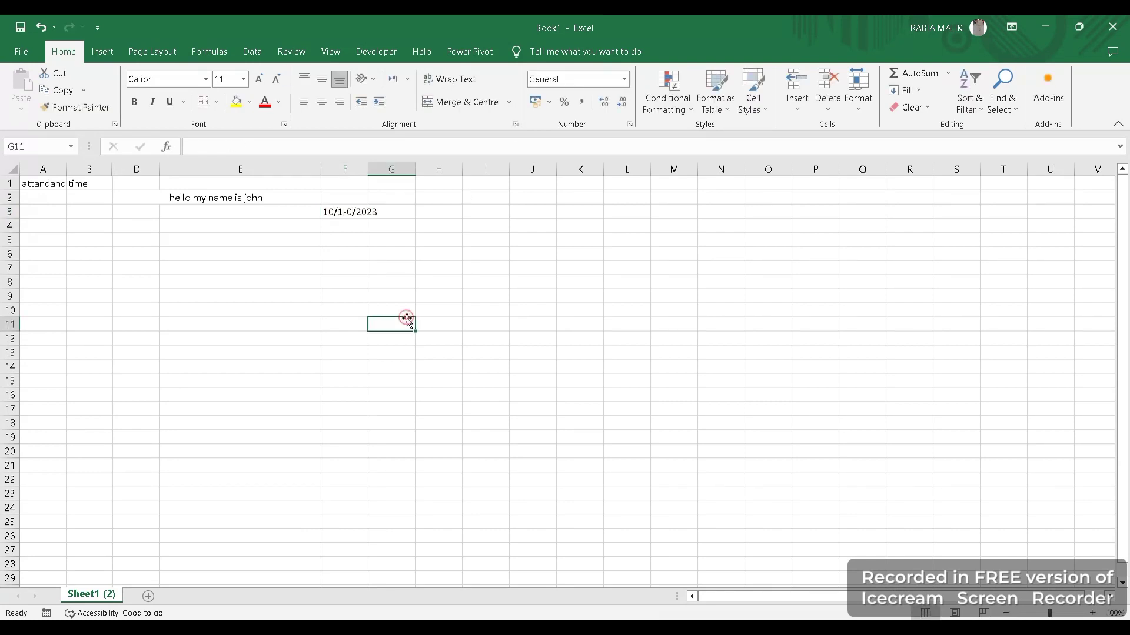
{"action": "left_click", "coordinate": [334, 213]}
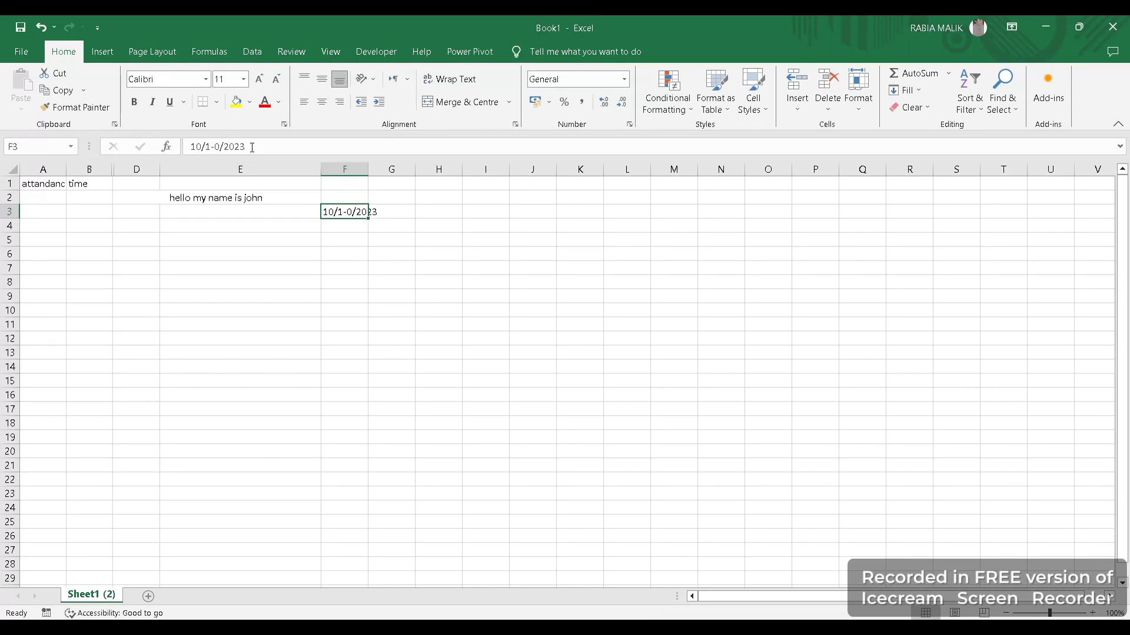
{"action": "left_click_drag", "start_coordinate": [251, 147], "coordinate": [136, 156]}
{"action": "type", "text": "10"}
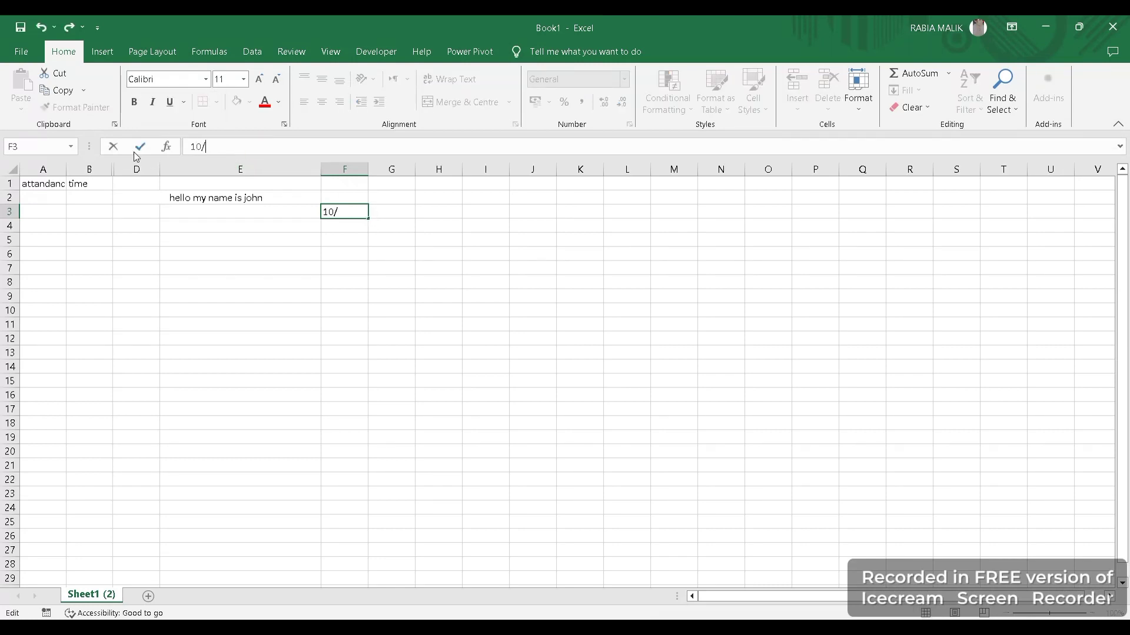
{"action": "type", "text": "/10/2023"}
{"action": "left_click", "coordinate": [261, 262]}
{"action": "left_click", "coordinate": [367, 214]}
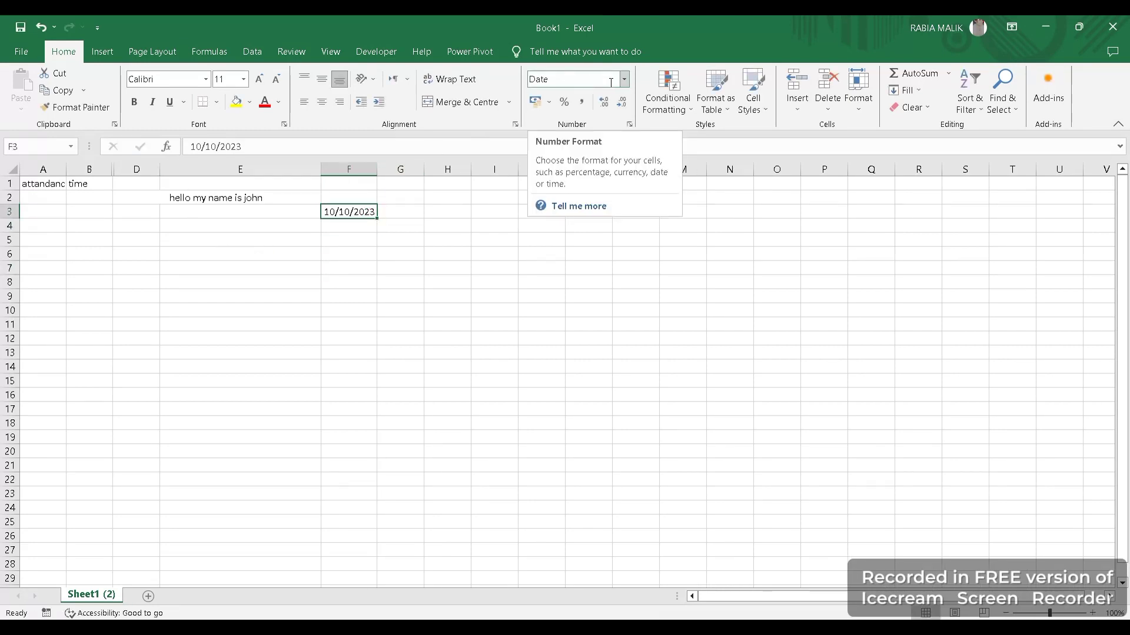
{"action": "left_click", "coordinate": [553, 79]}
{"action": "double_click", "coordinate": [557, 79]}
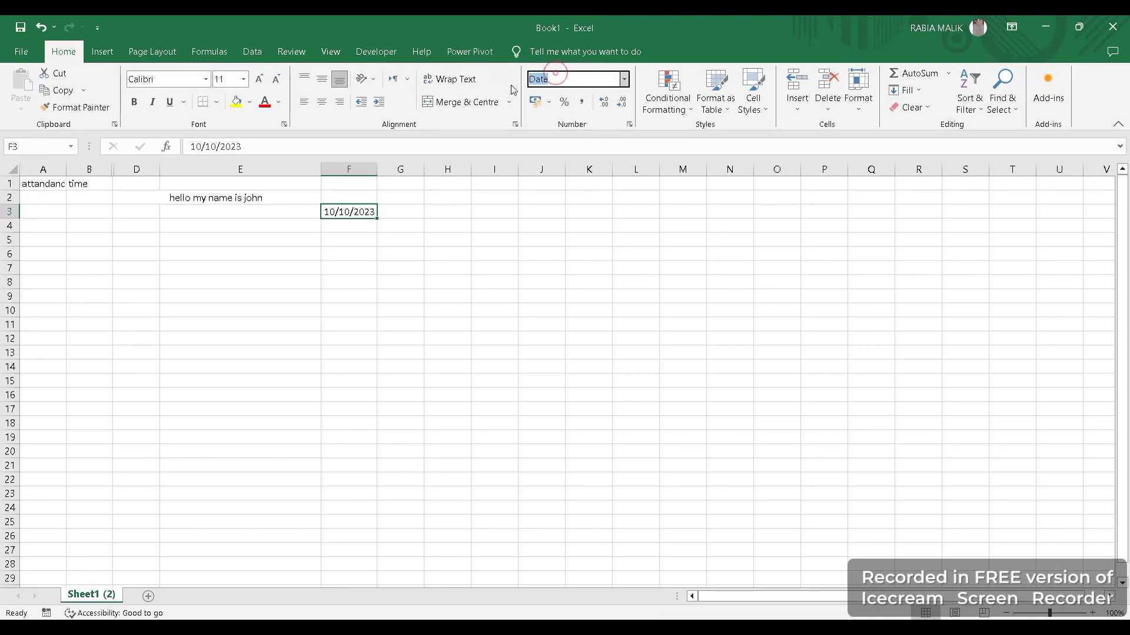
Enter the time as "0930am" in cell F4.
{"action": "left_click", "coordinate": [354, 231]}
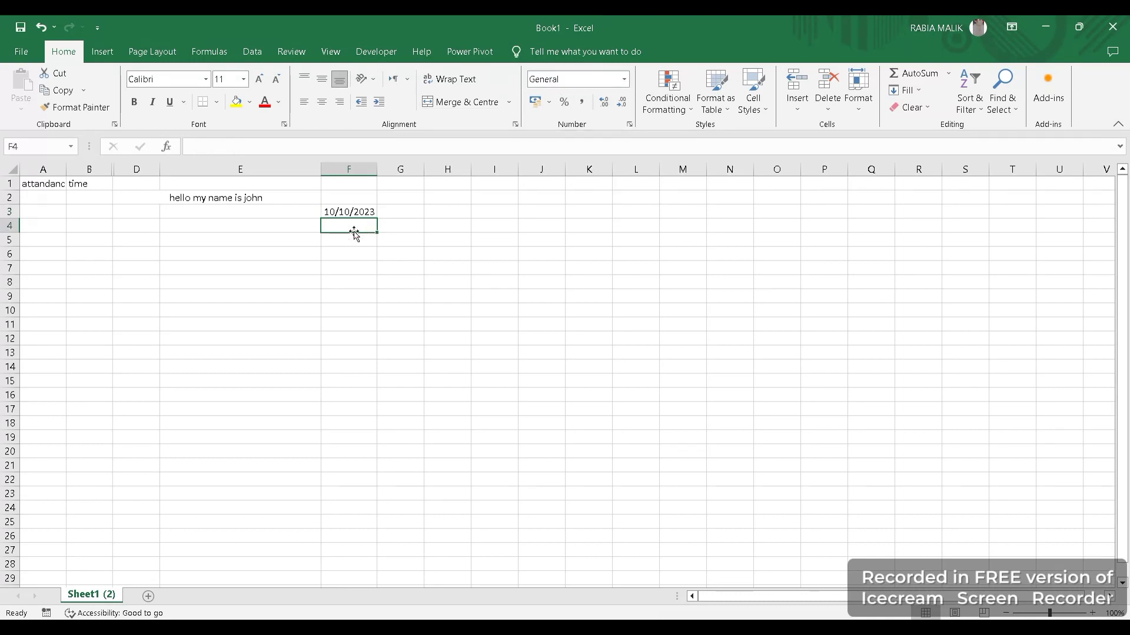
{"action": "type", "text": "093"}
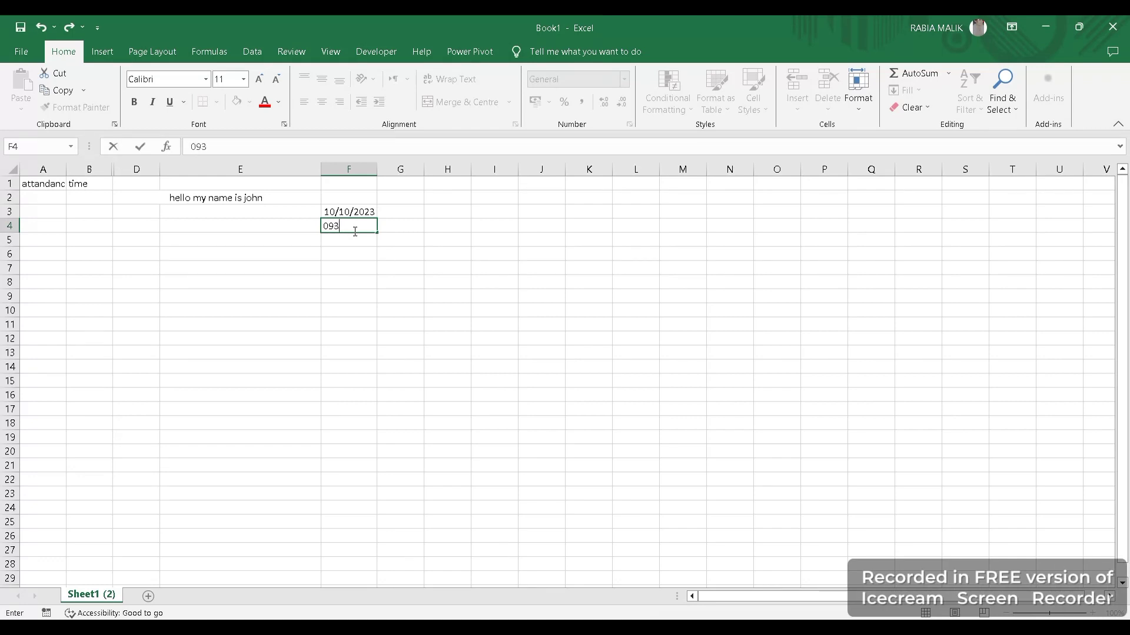
{"action": "type", "text": "0am"}
{"action": "left_click", "coordinate": [357, 264]}
Apply the Time number format to cell F4.
{"action": "left_click", "coordinate": [345, 224]}
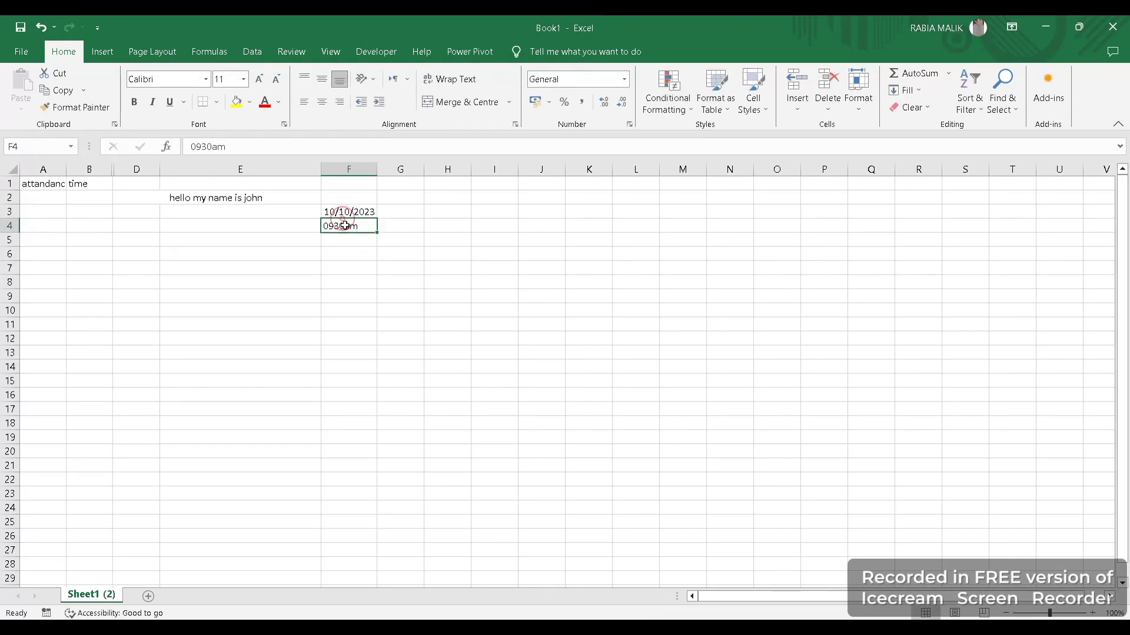
{"action": "left_click", "coordinate": [613, 83]}
{"action": "left_click", "coordinate": [624, 79]}
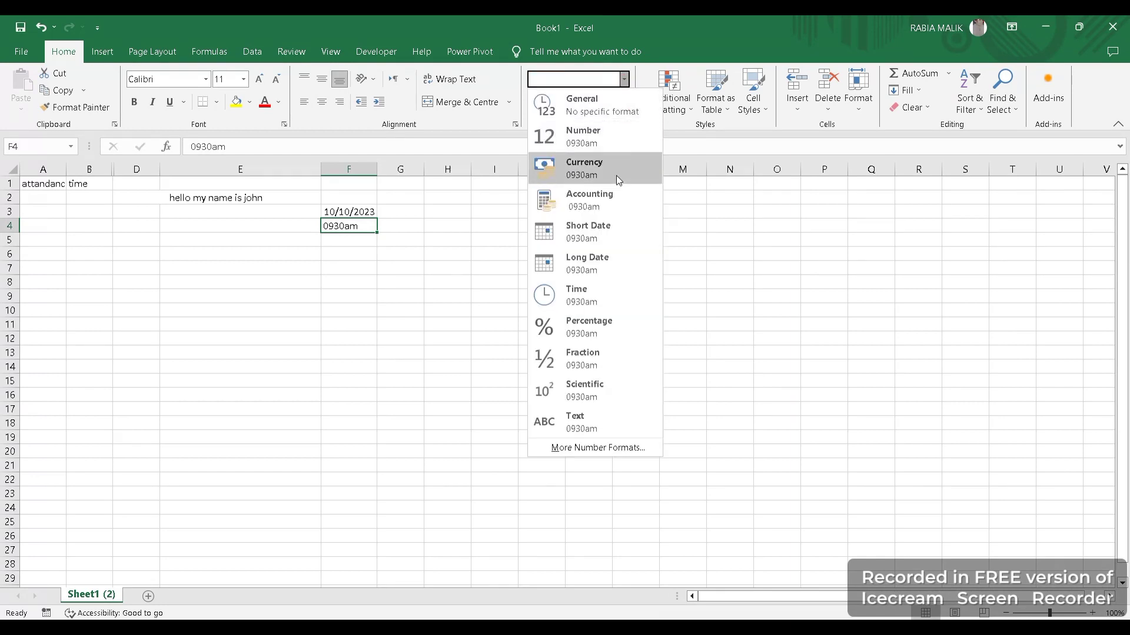
{"action": "left_click", "coordinate": [597, 295]}
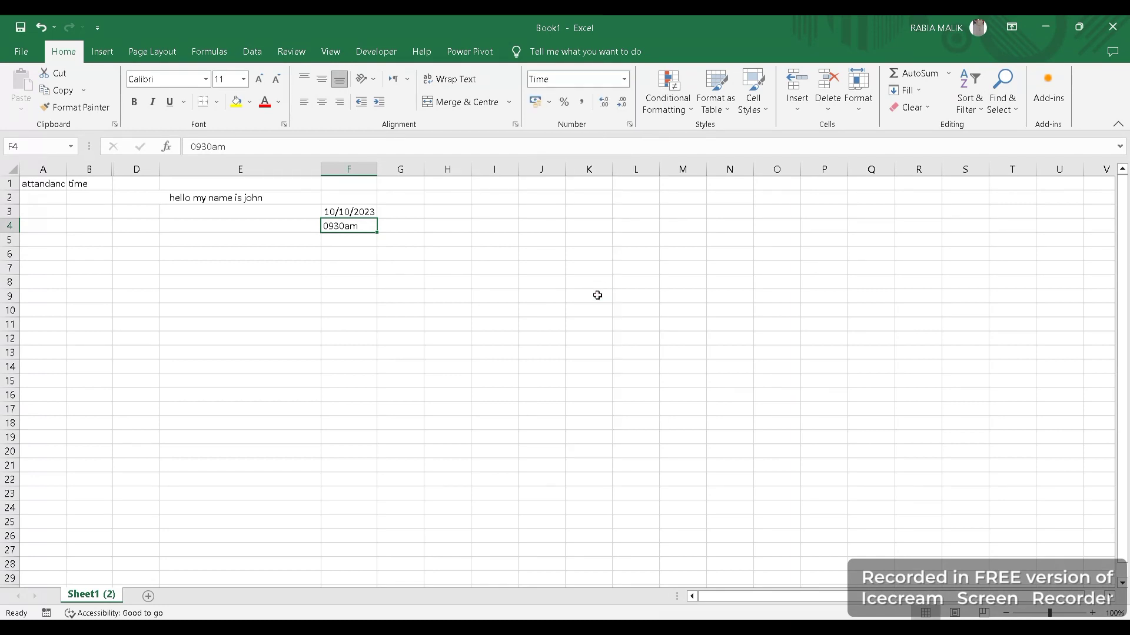
{"action": "left_click", "coordinate": [375, 281]}
Replace the time in cell F4 with "9;00 am" and check the number formats offered for it.
{"action": "left_click", "coordinate": [328, 225]}
{"action": "key", "text": "BackSpace"}
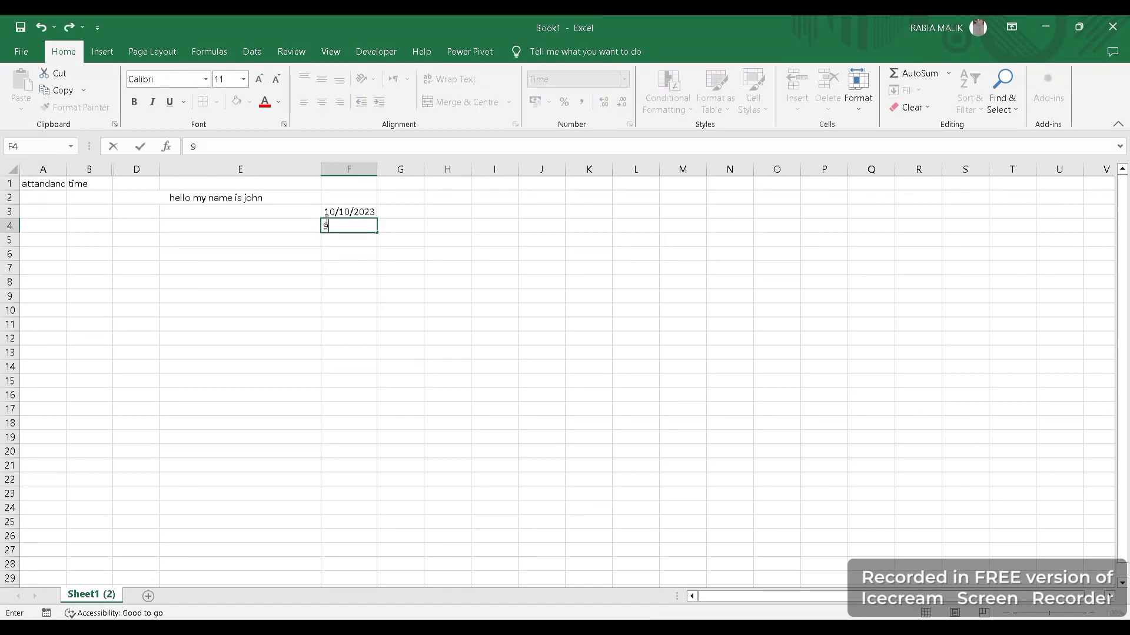
{"action": "type", "text": "9;00 am"}
{"action": "key", "text": "Return"}
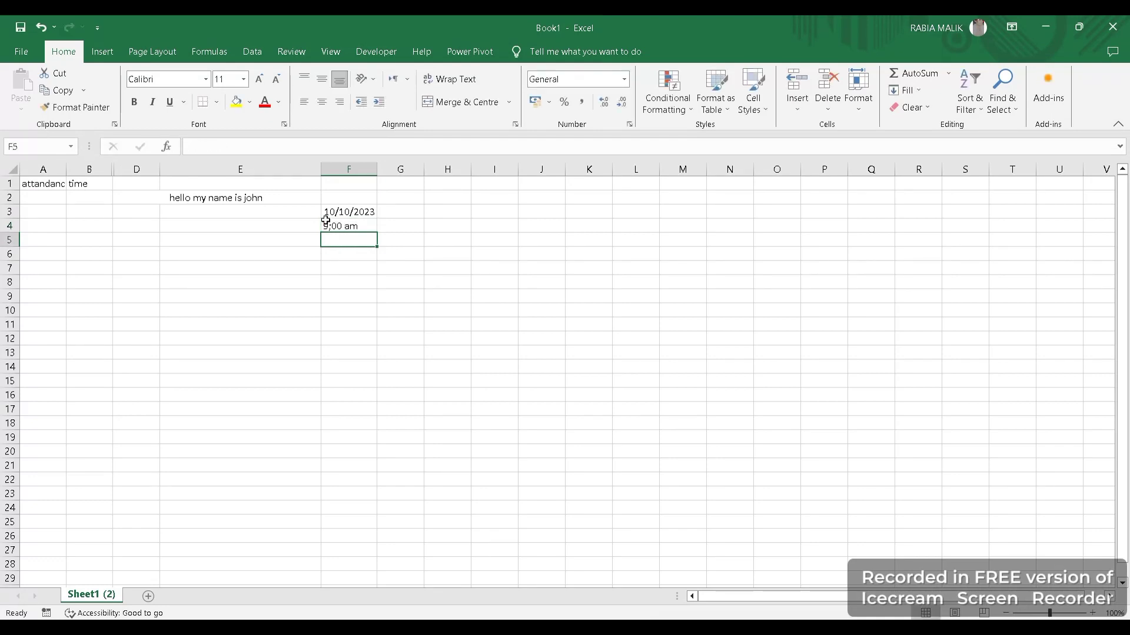
{"action": "left_click", "coordinate": [345, 227]}
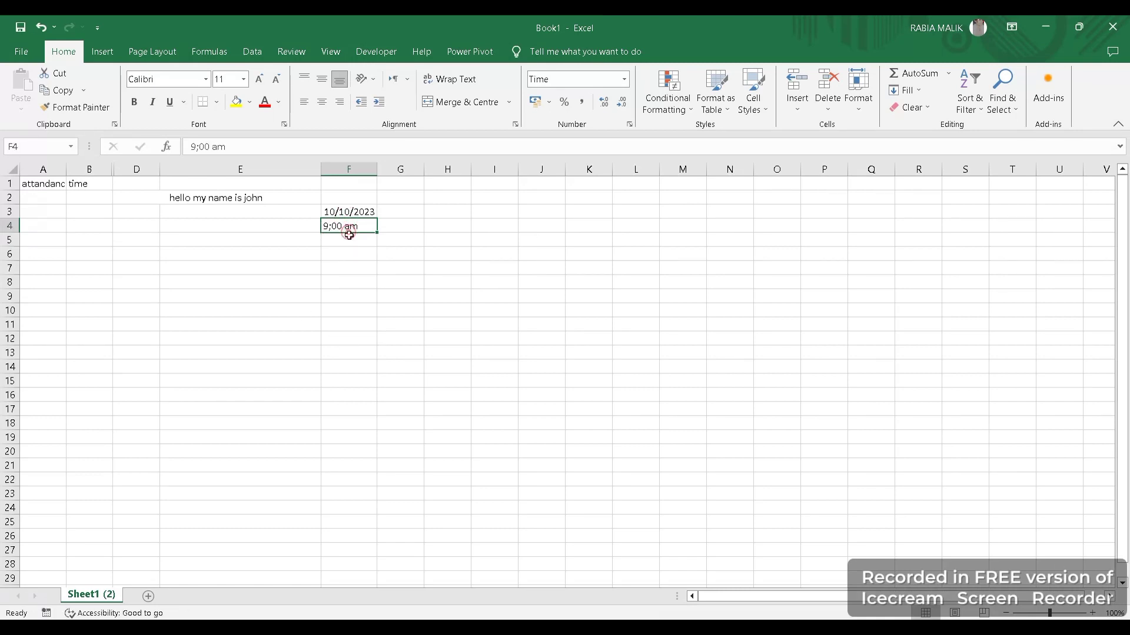
{"action": "left_click", "coordinate": [625, 79]}
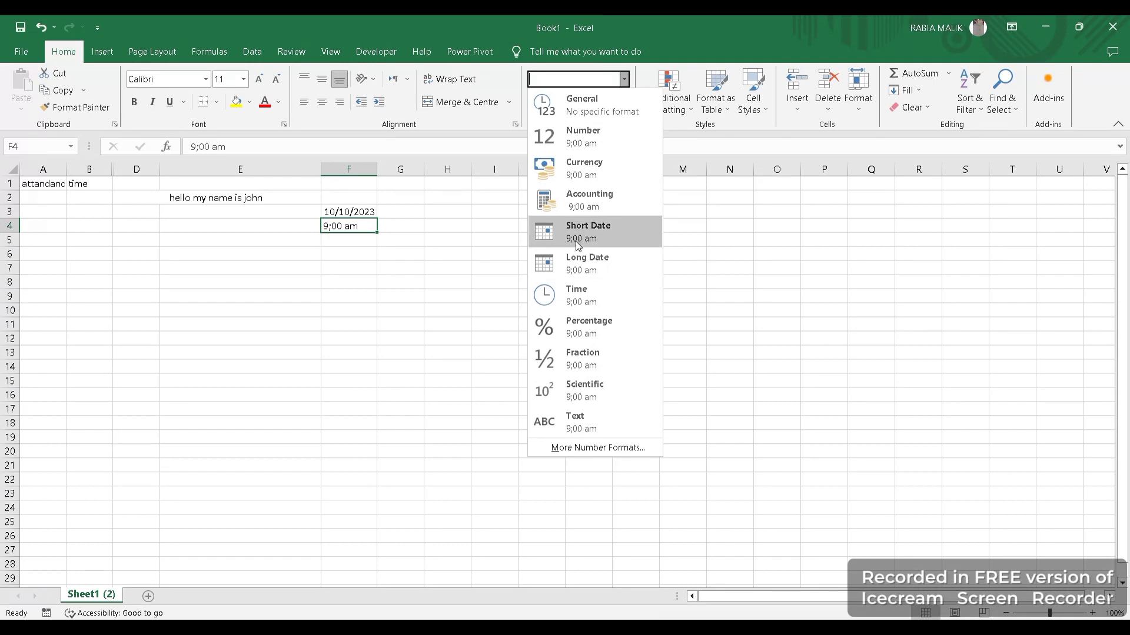
{"action": "left_click", "coordinate": [300, 395]}
Enter the value 10 in cell F5 and keep that cell selected.
{"action": "left_click", "coordinate": [364, 243]}
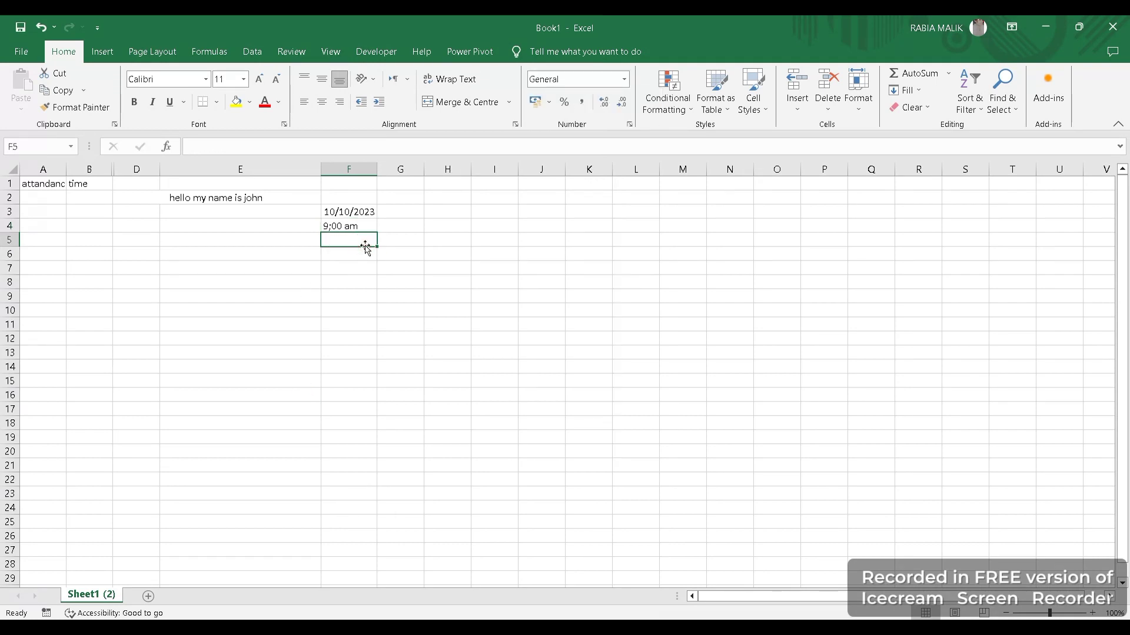
{"action": "type", "text": "10"}
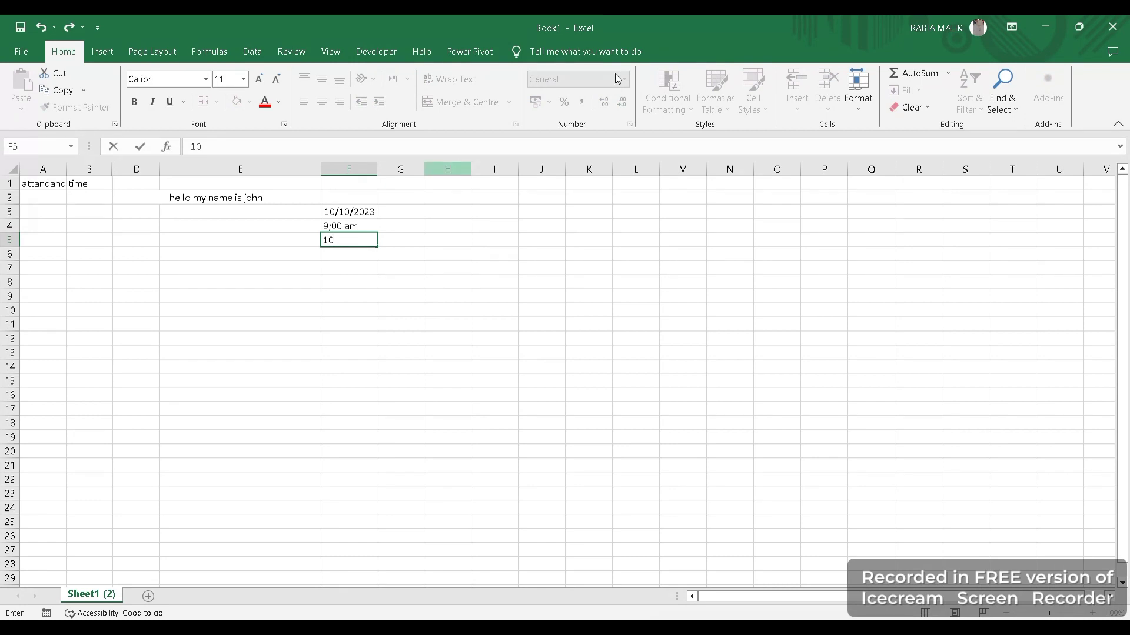
{"action": "left_click", "coordinate": [543, 238]}
{"action": "left_click", "coordinate": [356, 238]}
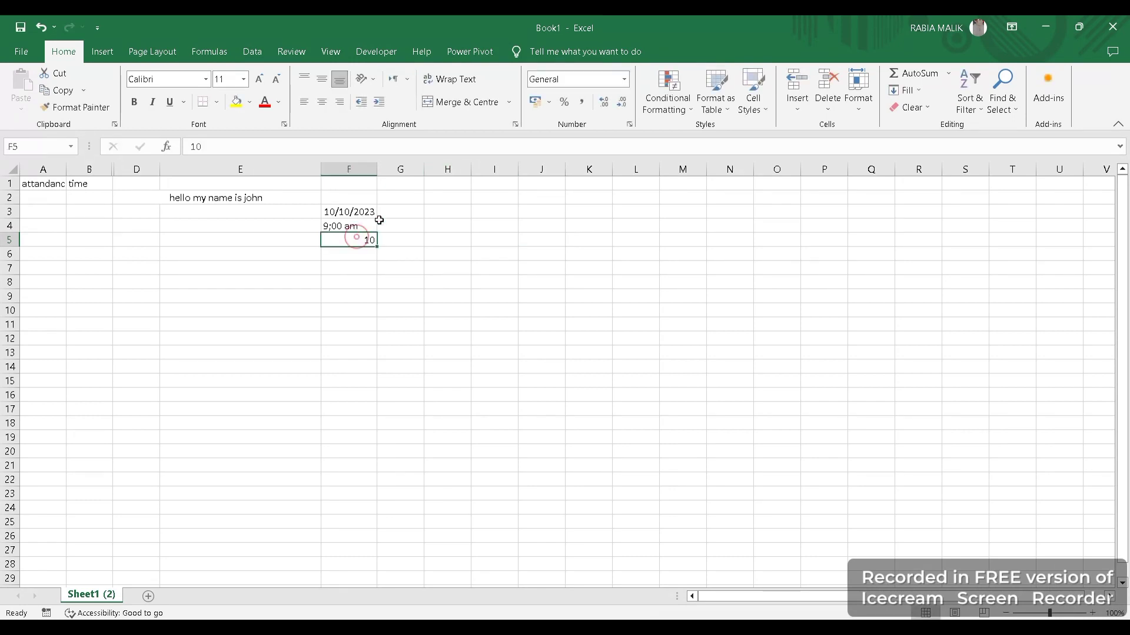
Try the Percentage, Text and Scientific number formats in turn on the value in cell F5.
{"action": "left_click", "coordinate": [624, 79]}
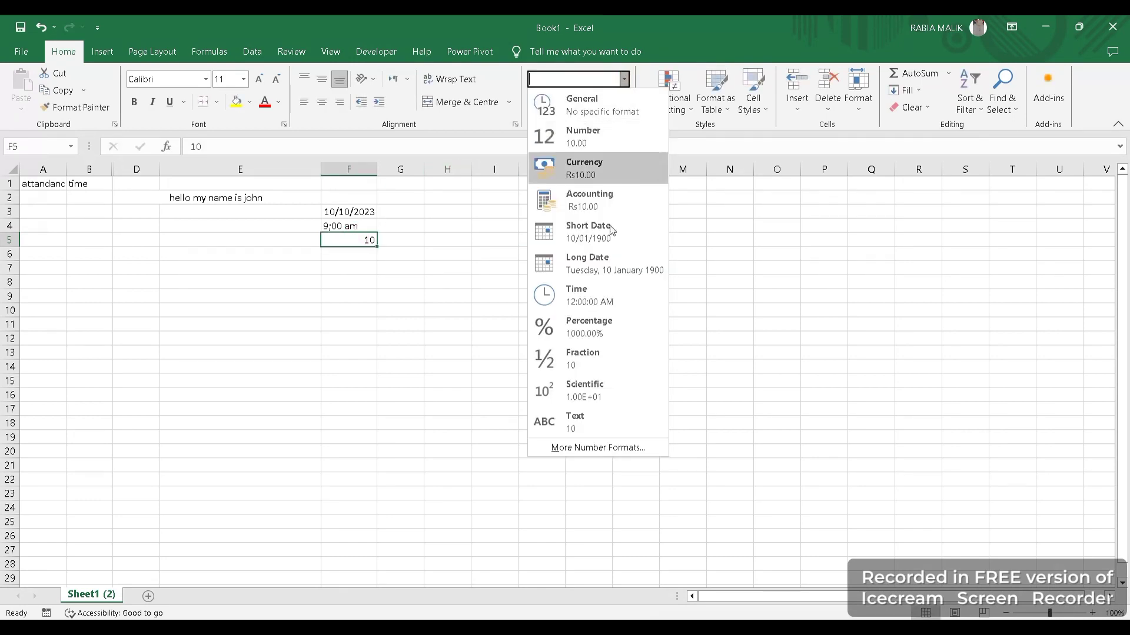
{"action": "left_click", "coordinate": [599, 325]}
{"action": "left_click", "coordinate": [353, 270]}
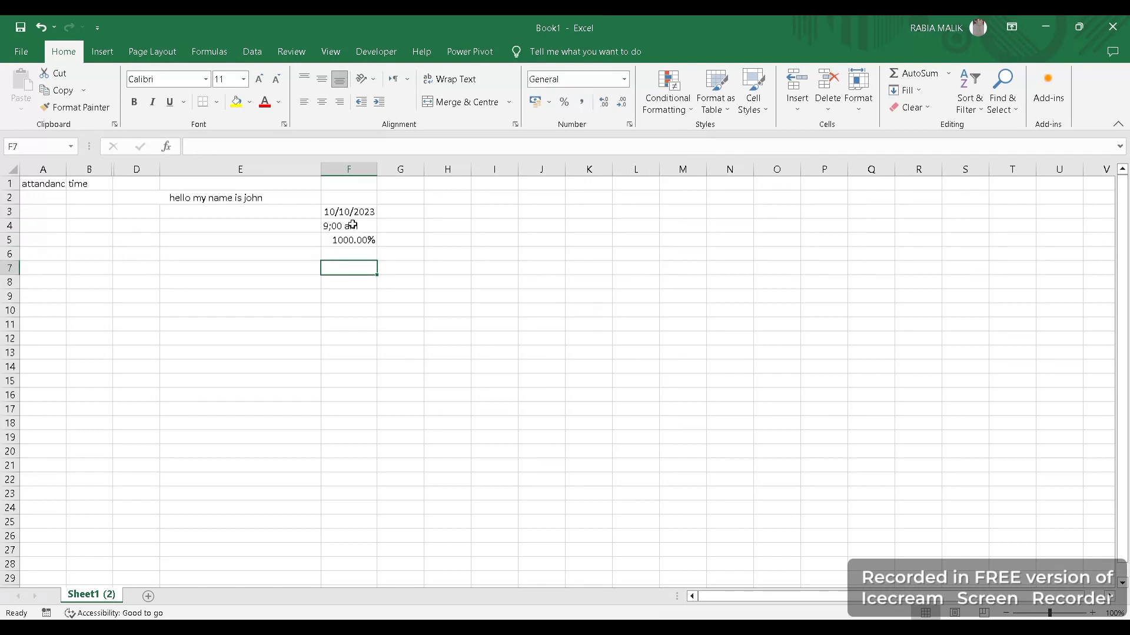
{"action": "left_click", "coordinate": [354, 251]}
{"action": "left_click", "coordinate": [353, 239]}
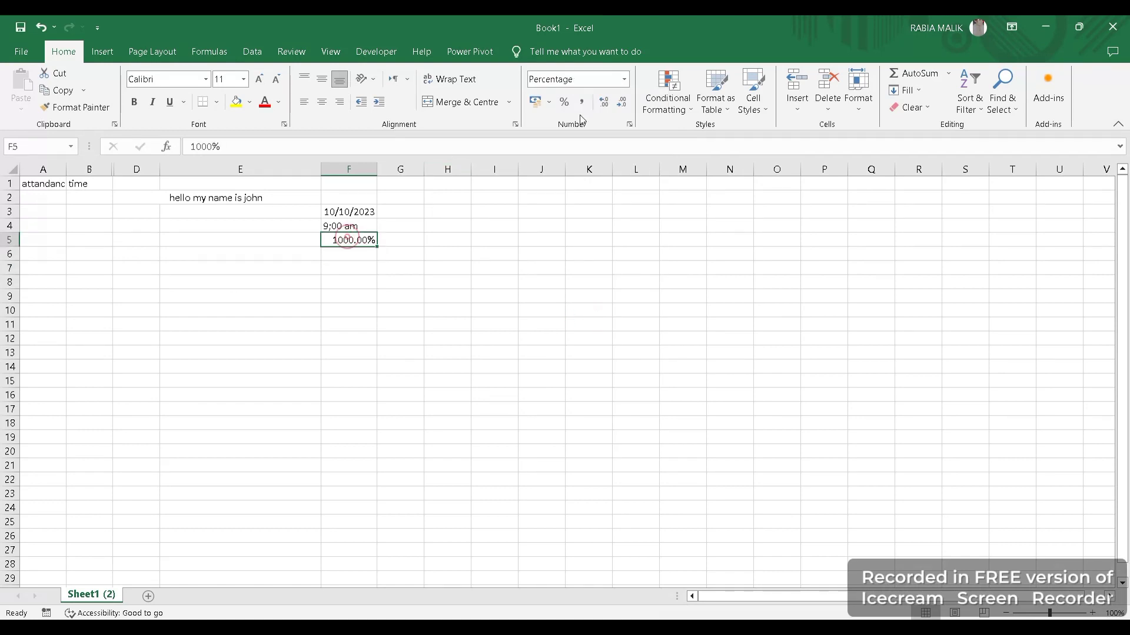
{"action": "left_click", "coordinate": [624, 80]}
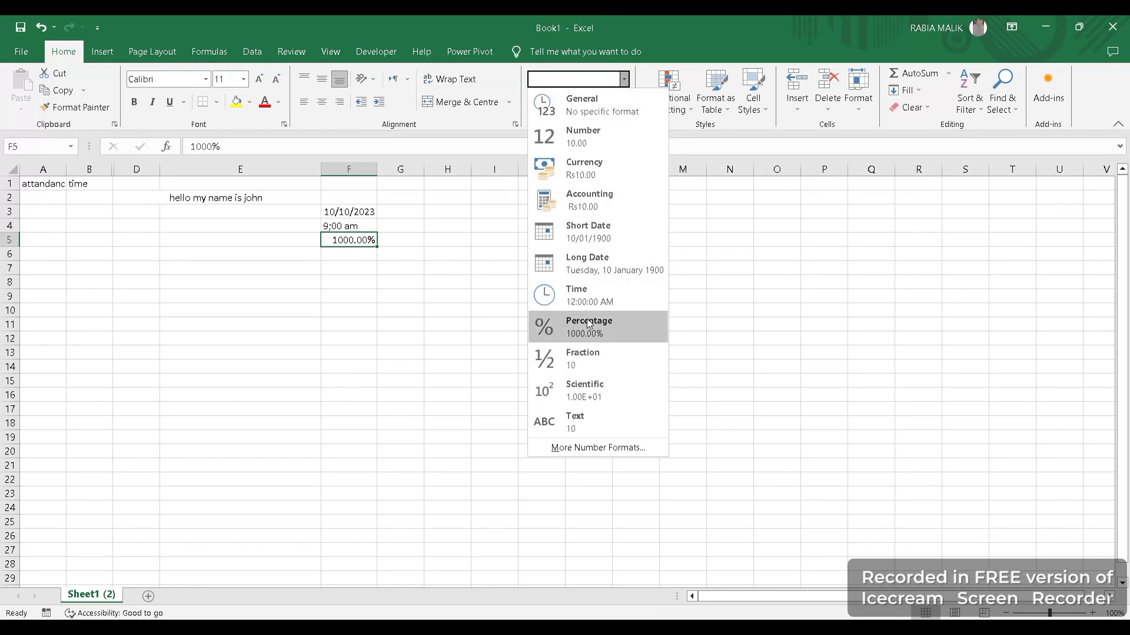
{"action": "left_click", "coordinate": [589, 425]}
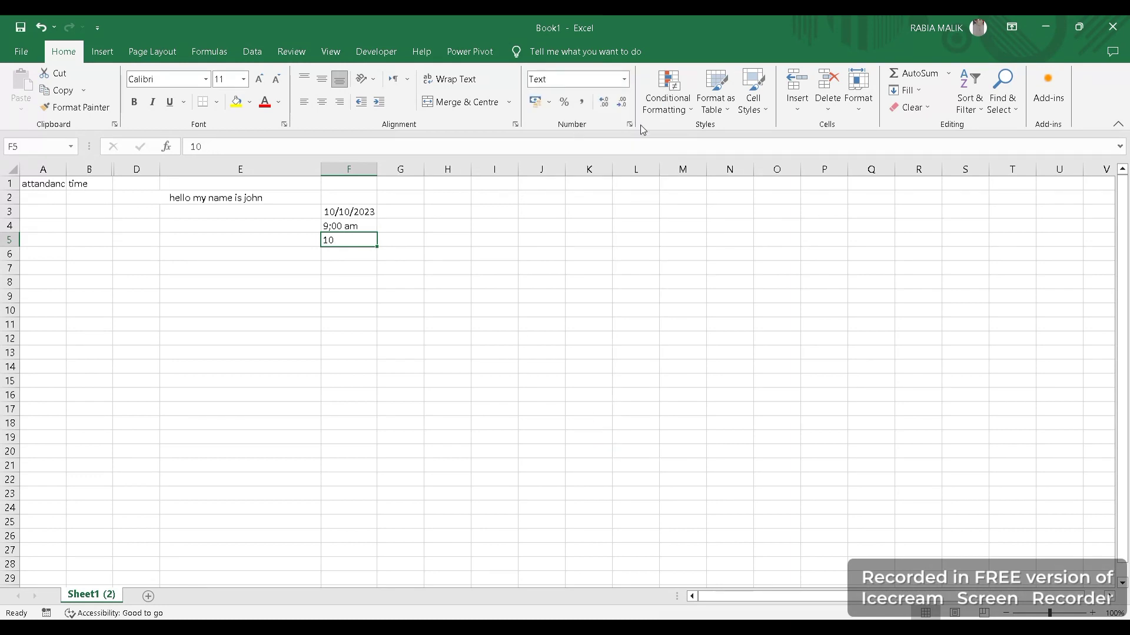
{"action": "left_click", "coordinate": [624, 79]}
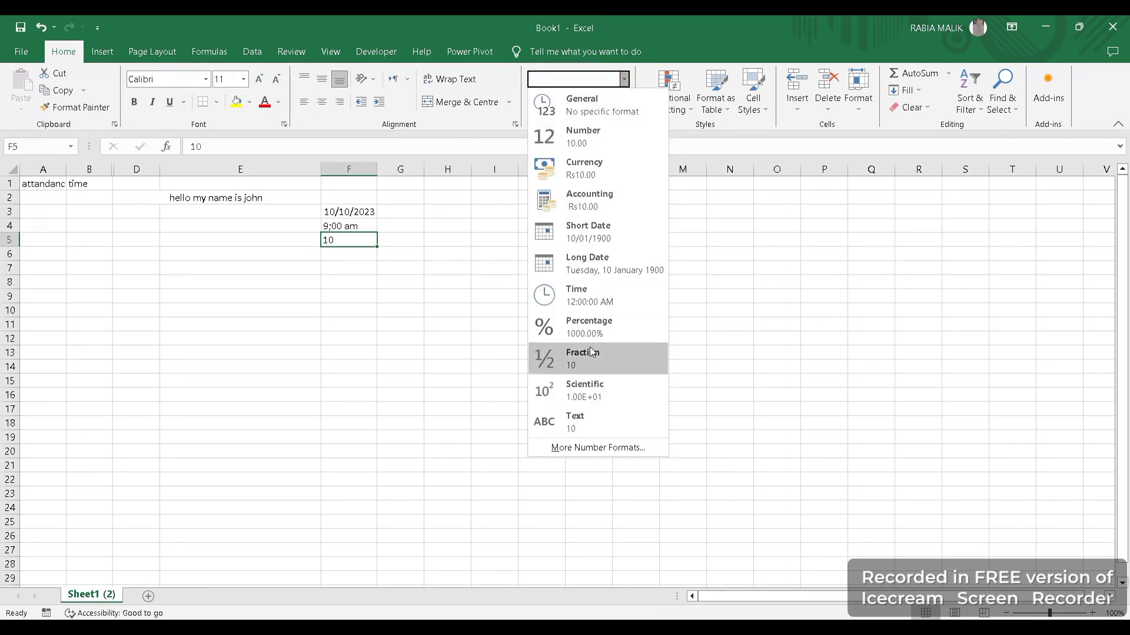
{"action": "left_click", "coordinate": [588, 389]}
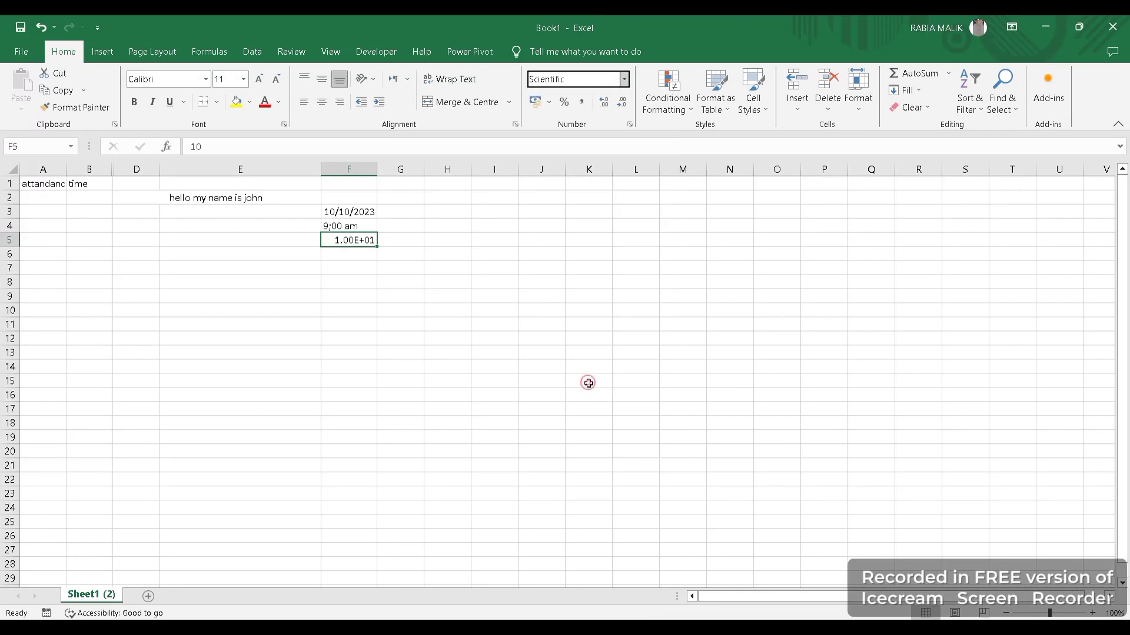
Apply the Number format to the value in cell F5.
{"action": "left_click", "coordinate": [625, 79]}
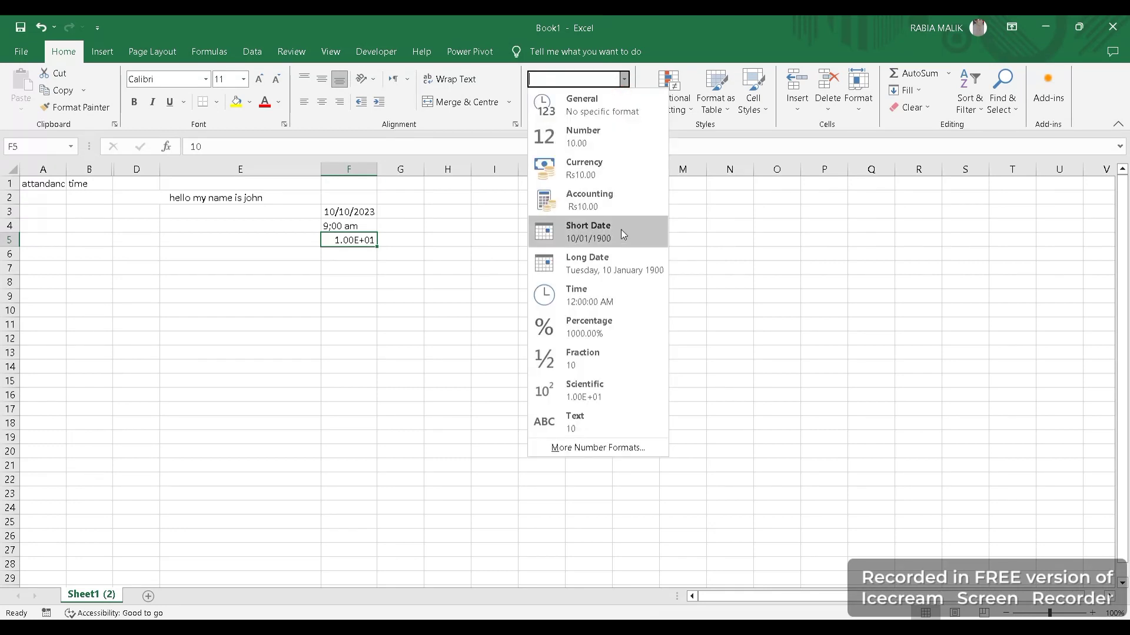
{"action": "left_click", "coordinate": [601, 132]}
{"action": "left_click", "coordinate": [431, 450]}
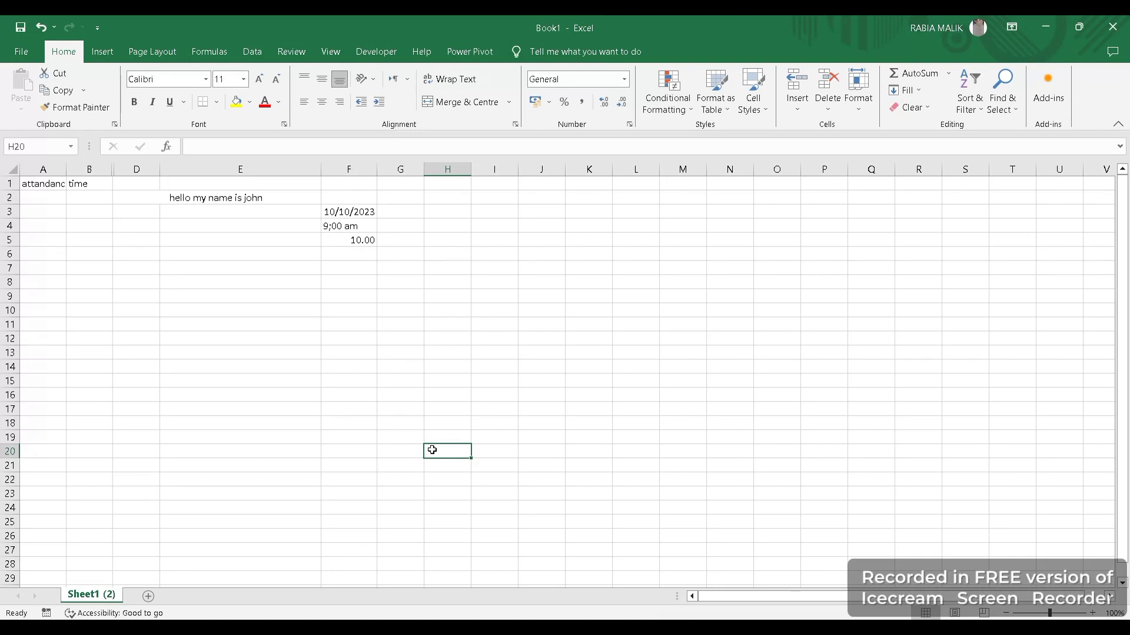
{"action": "left_click_drag", "start_coordinate": [381, 265], "coordinate": [365, 267]}
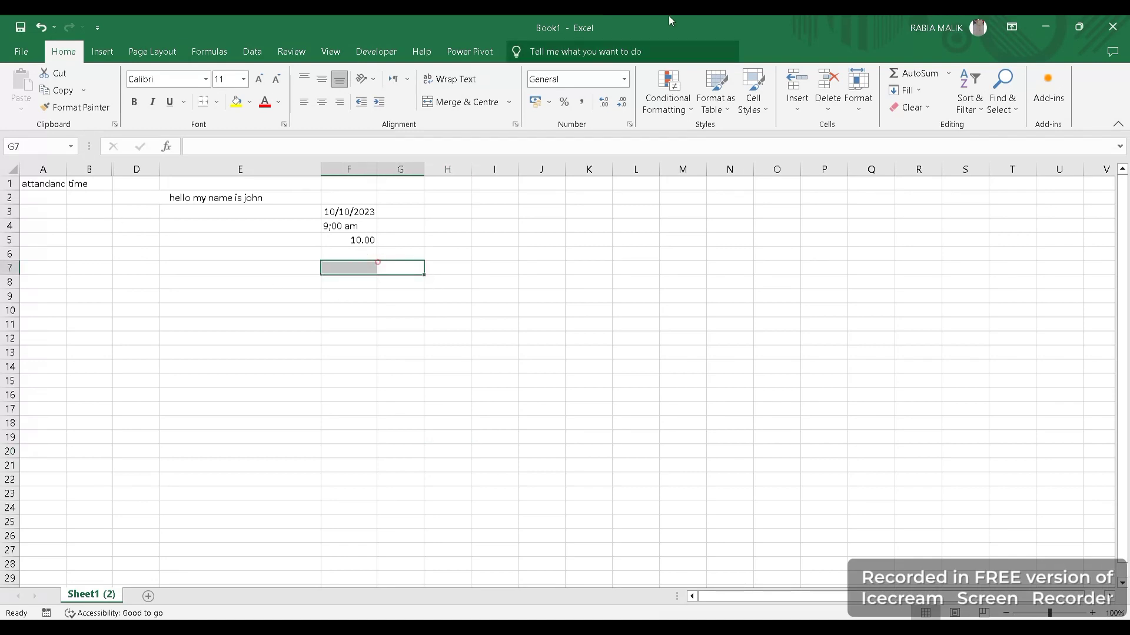
{"action": "left_click", "coordinate": [548, 103]}
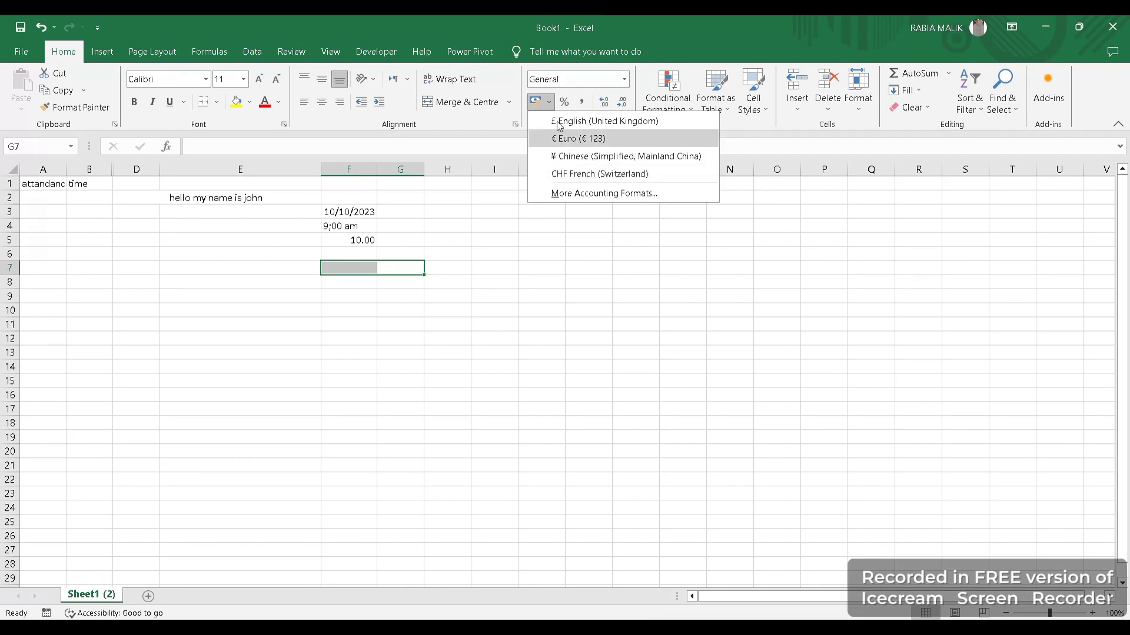
{"action": "left_click", "coordinate": [459, 257]}
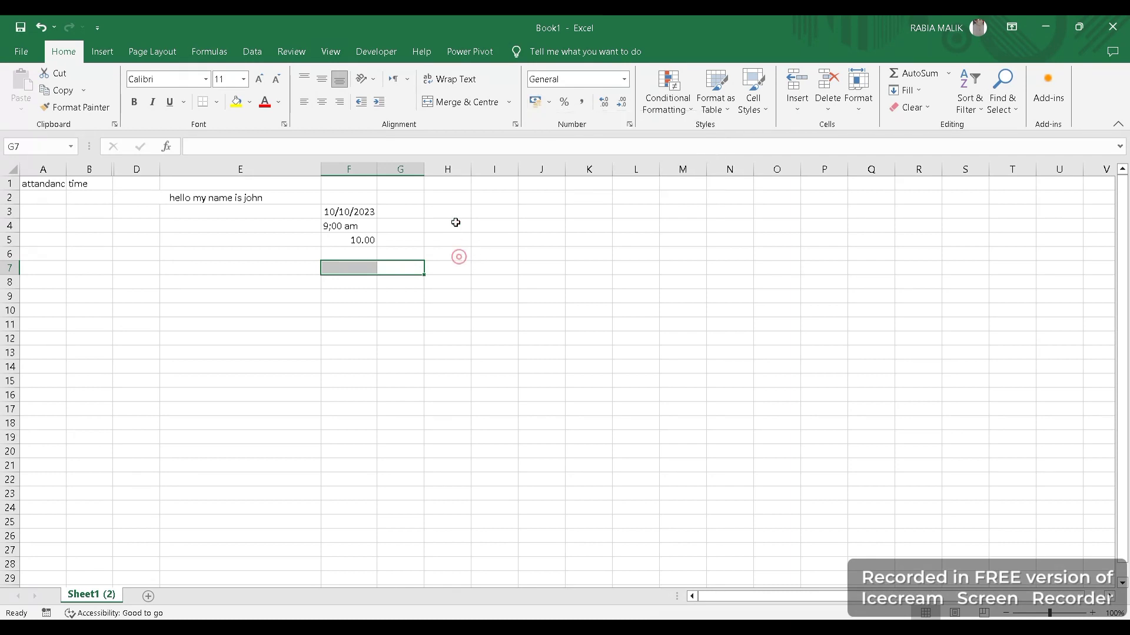
Enter 300 in cell H3 and apply the Euro (€ 123) accounting format to it.
{"action": "left_click", "coordinate": [449, 215]}
{"action": "type", "text": "300"}
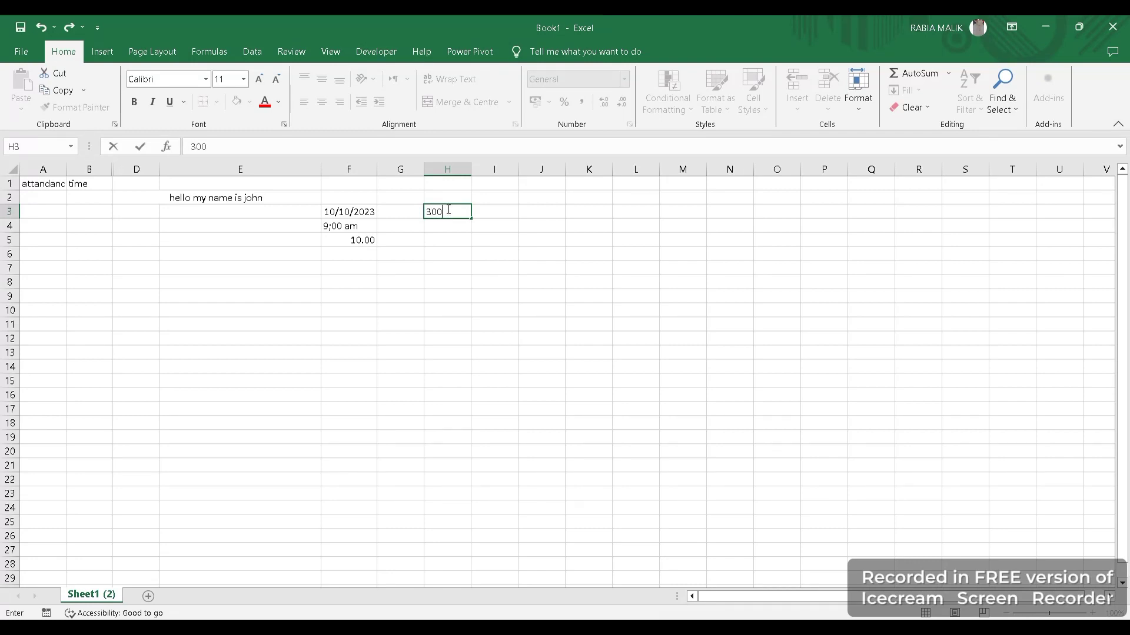
{"action": "key", "text": "Return"}
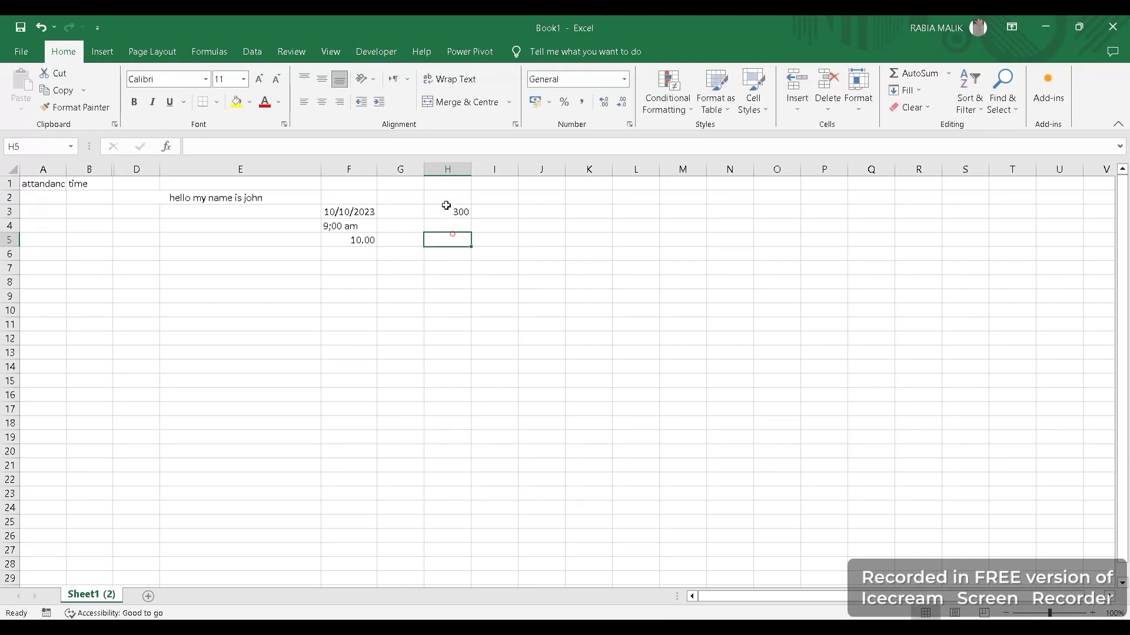
{"action": "left_click", "coordinate": [447, 211]}
{"action": "left_click", "coordinate": [549, 97]}
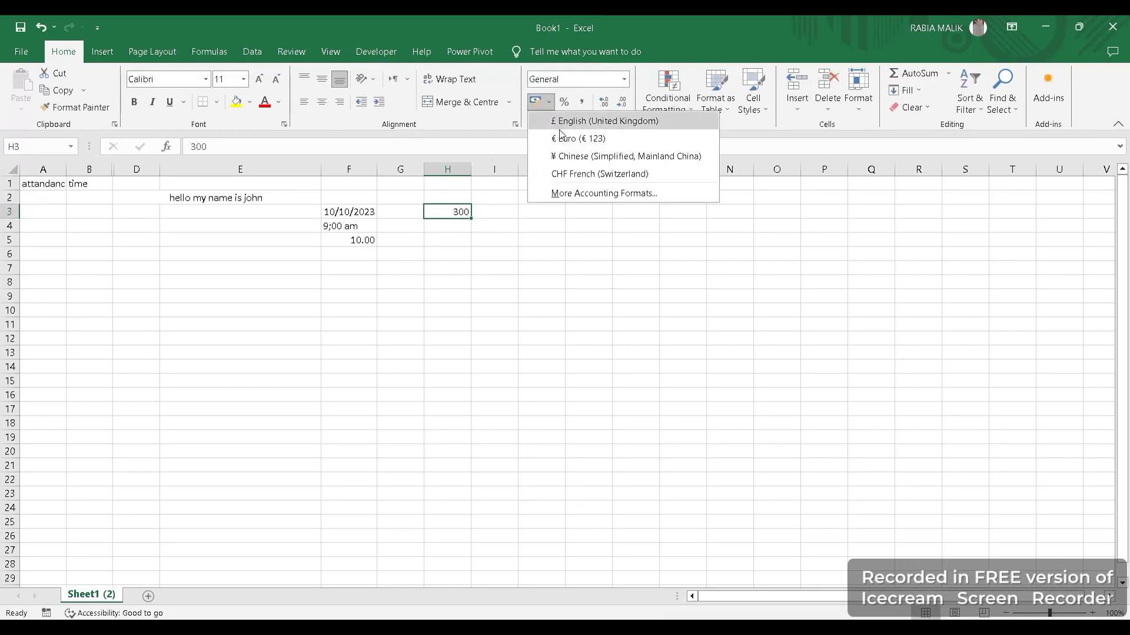
{"action": "left_click", "coordinate": [563, 135]}
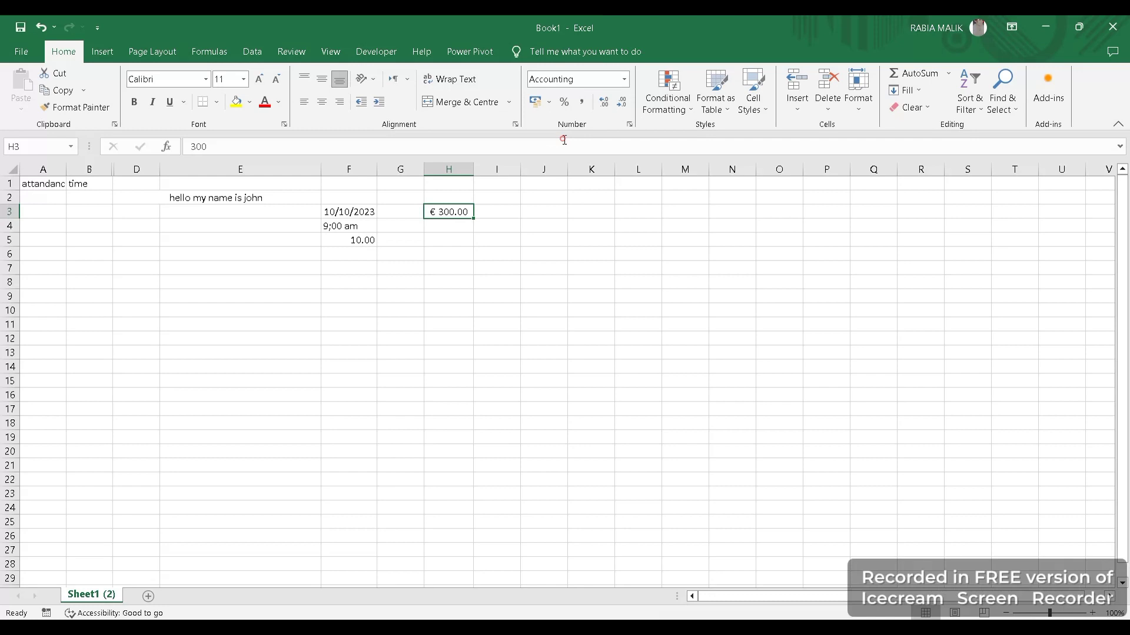